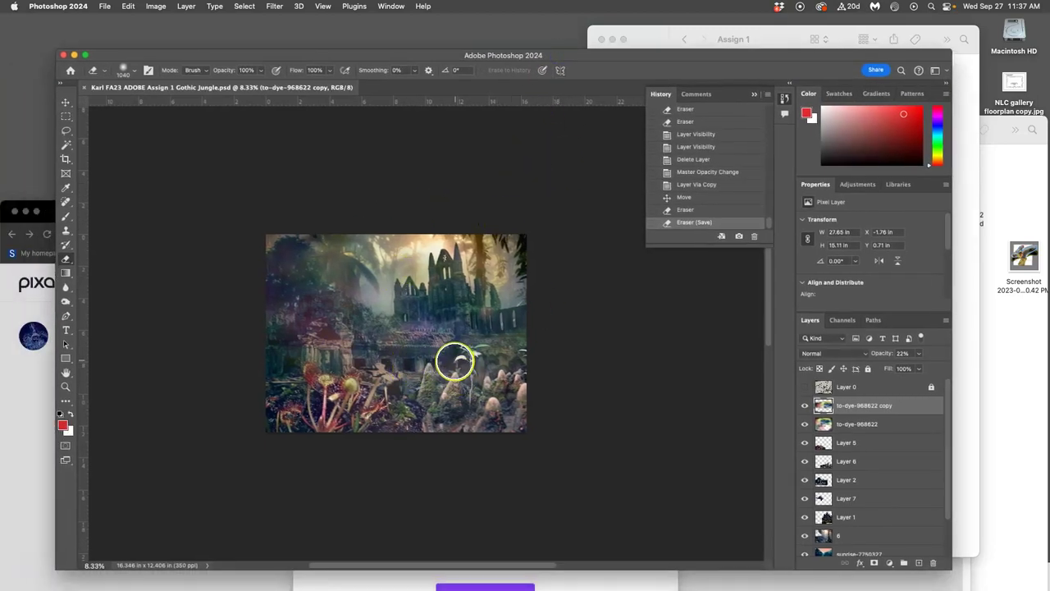
Step: Undo and restore the last eraser stroke on the to-dye-968622 copy layer, and save the document
key(super+z)
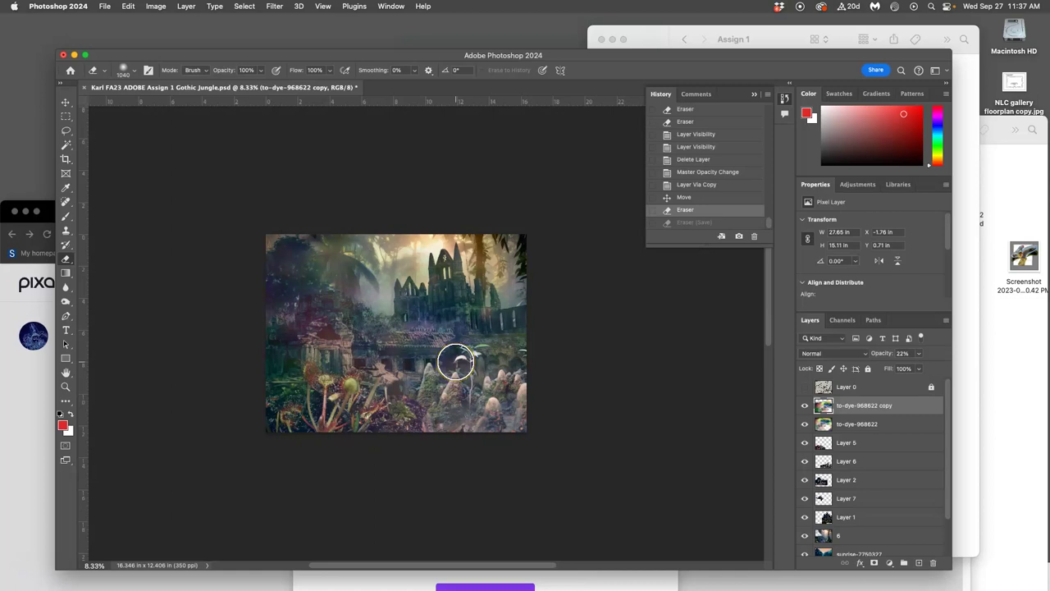
click(699, 222)
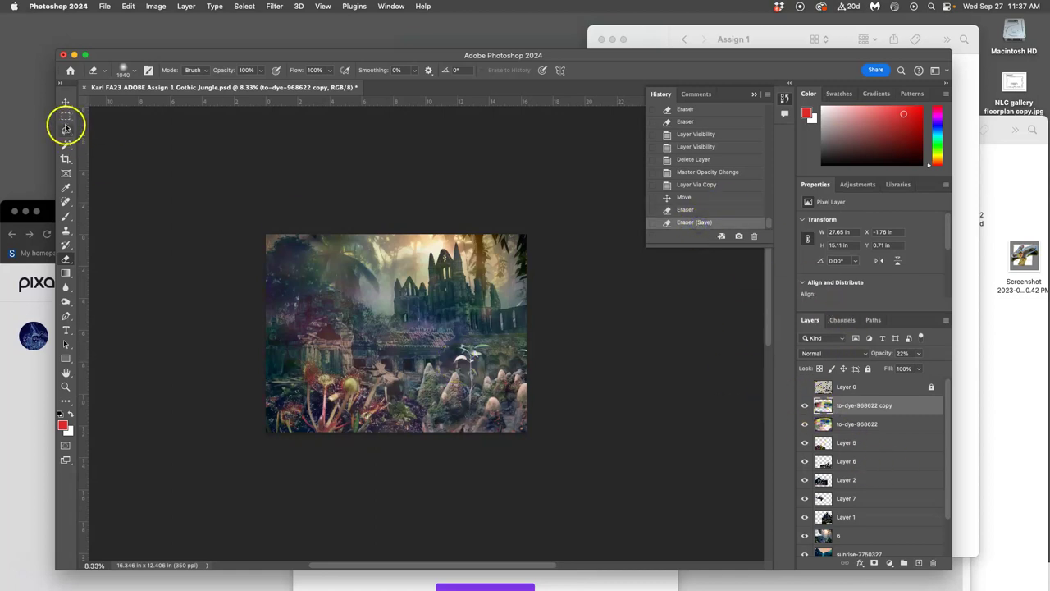
key(super+s)
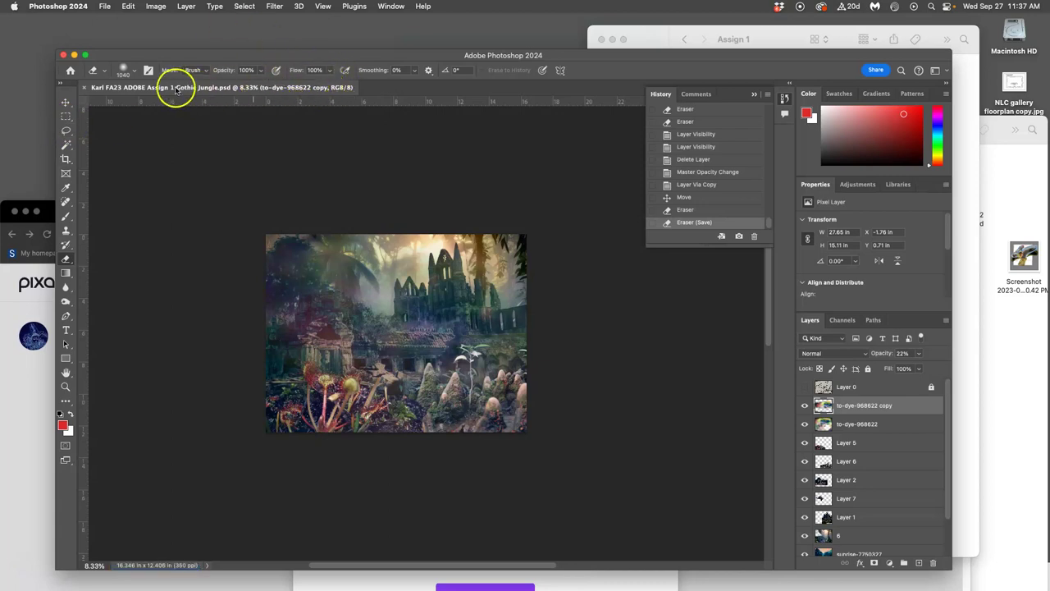
Step: Switch to Finder's Assign 1 folder, view the saved Gothic Jungle PSD in Preview, and close it
click(777, 38)
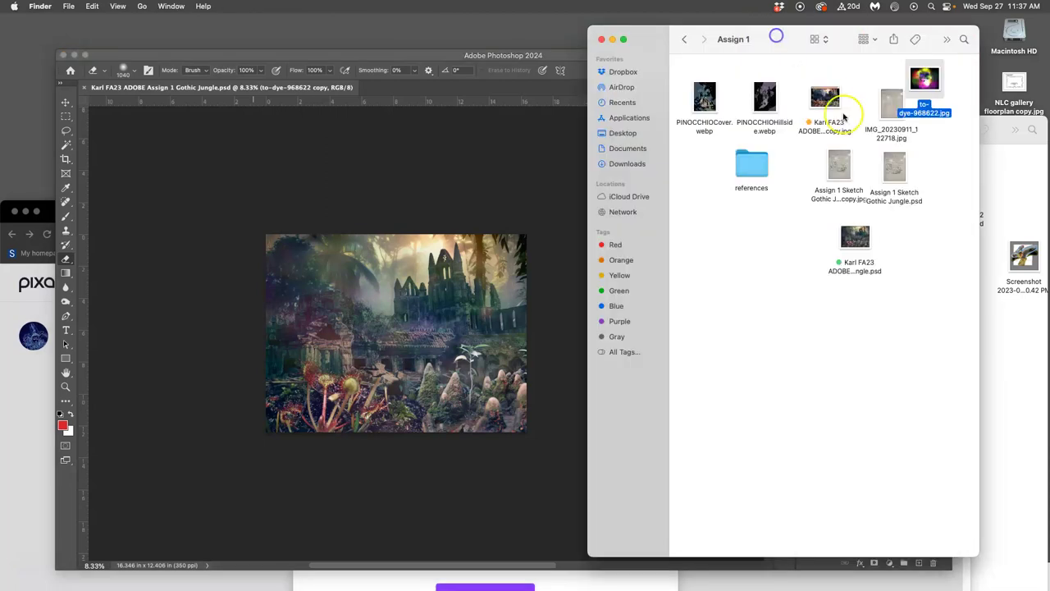
click(864, 238)
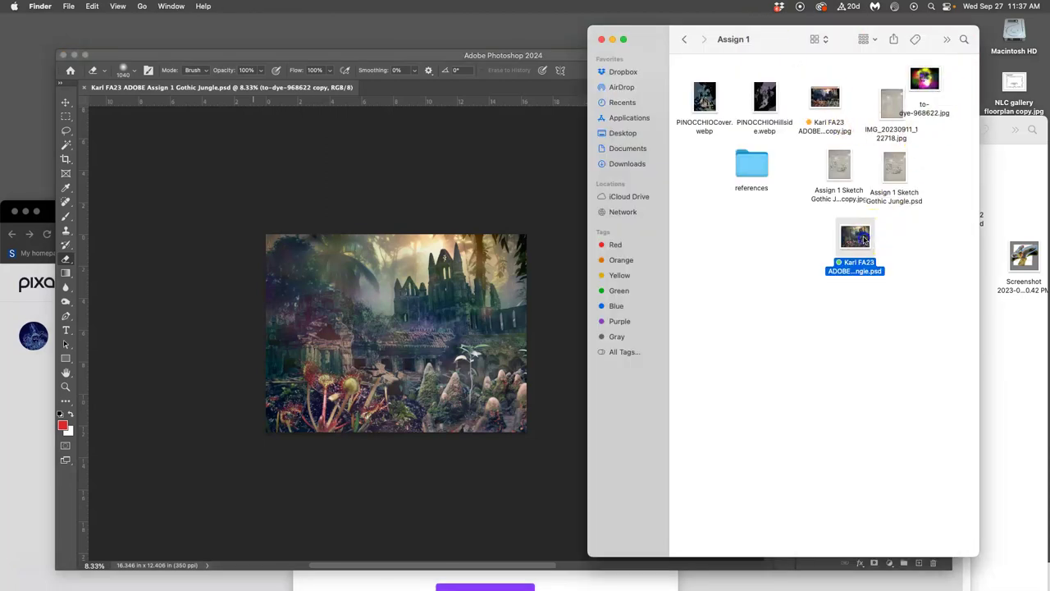
right_click(864, 239)
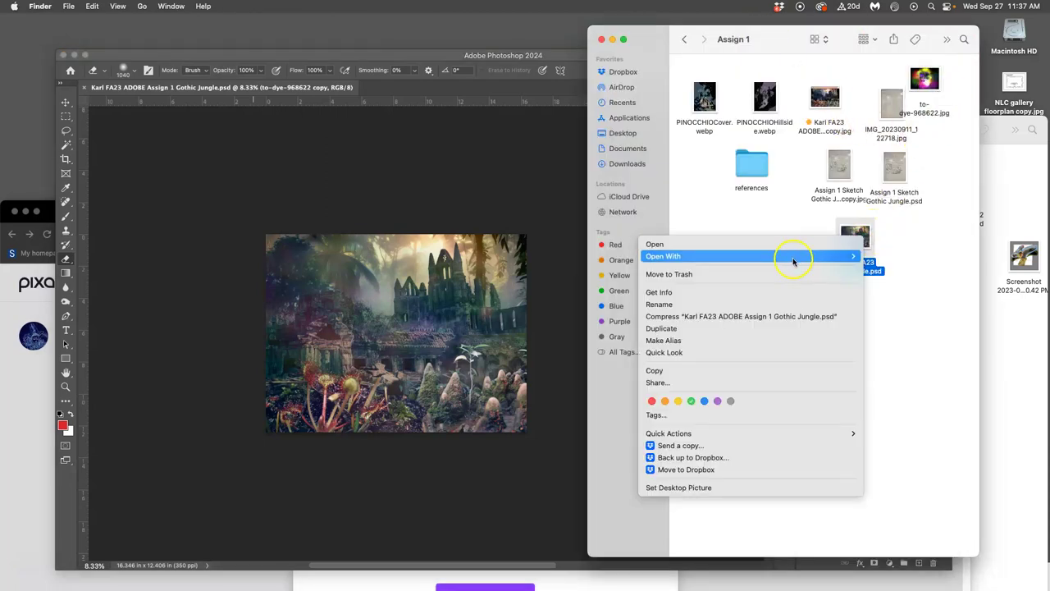
mouse_move(796, 257)
click(893, 334)
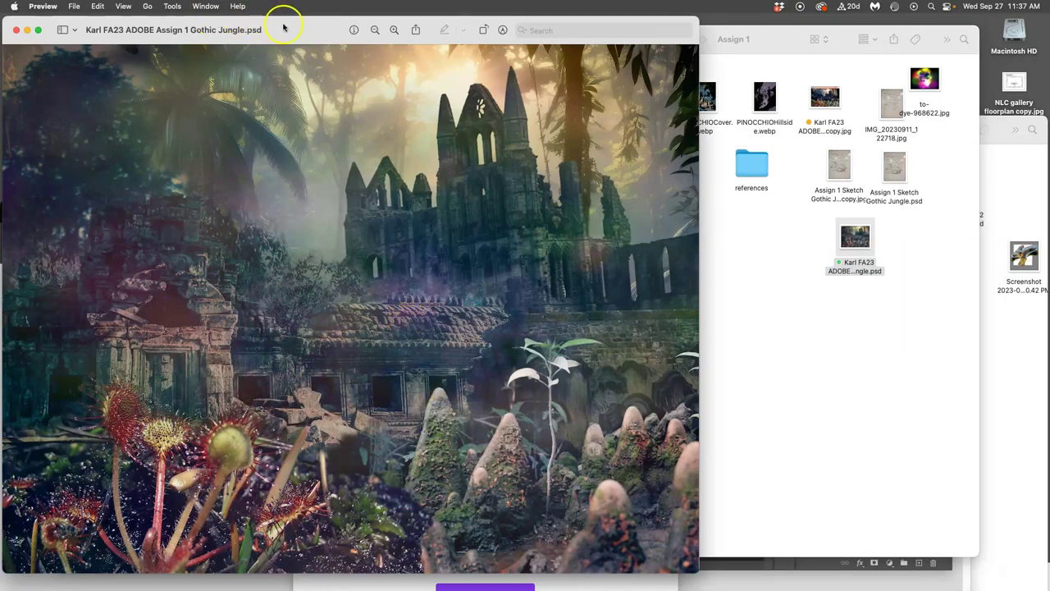
drag(283, 28, 373, 26)
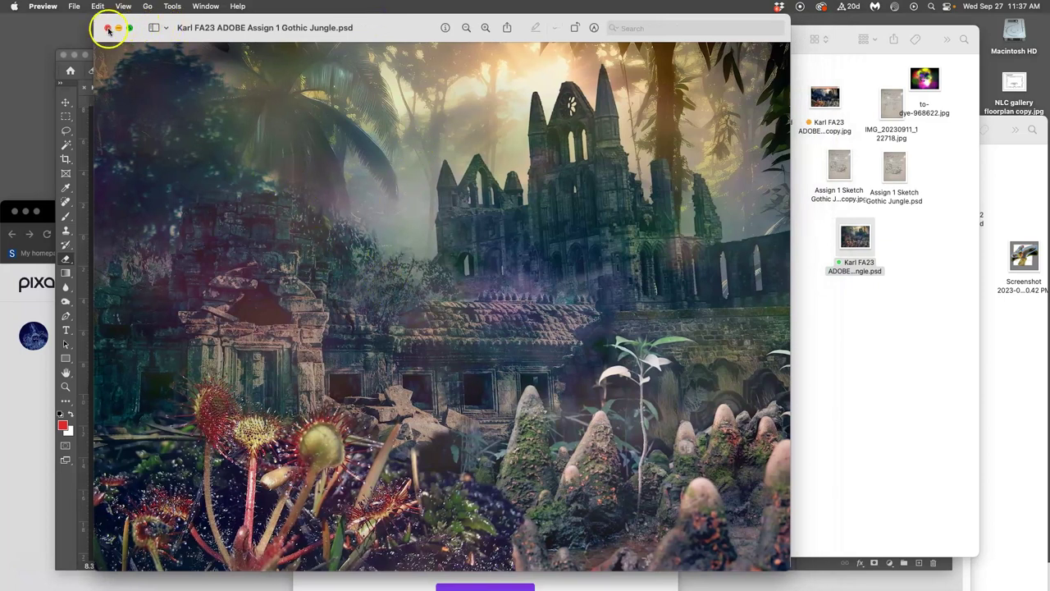
click(108, 31)
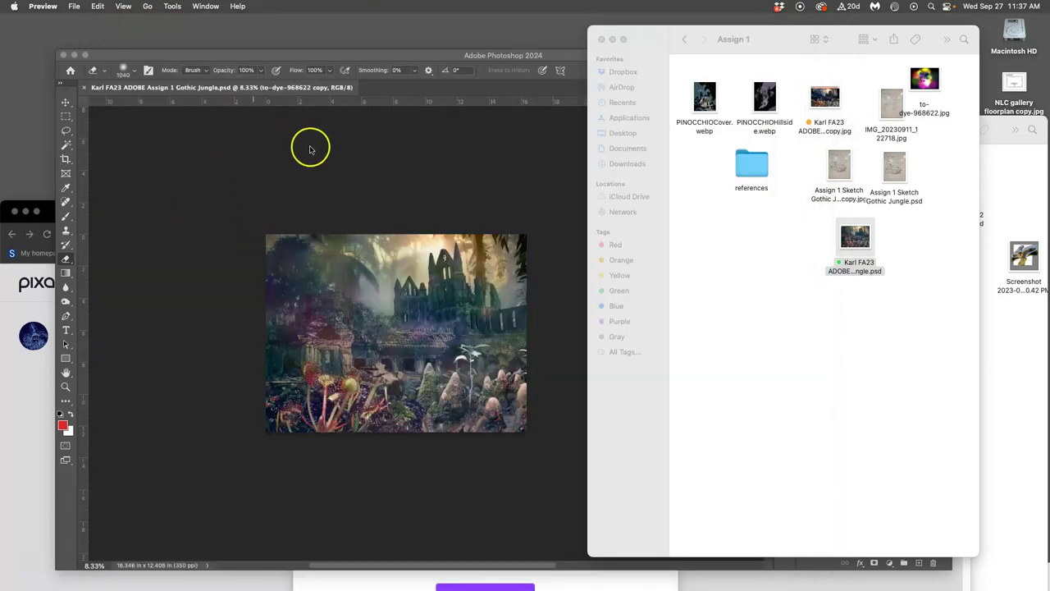
Step: Switch back to Photoshop and start saving a copy of the Gothic Jungle document in JPEG format
click(102, 52)
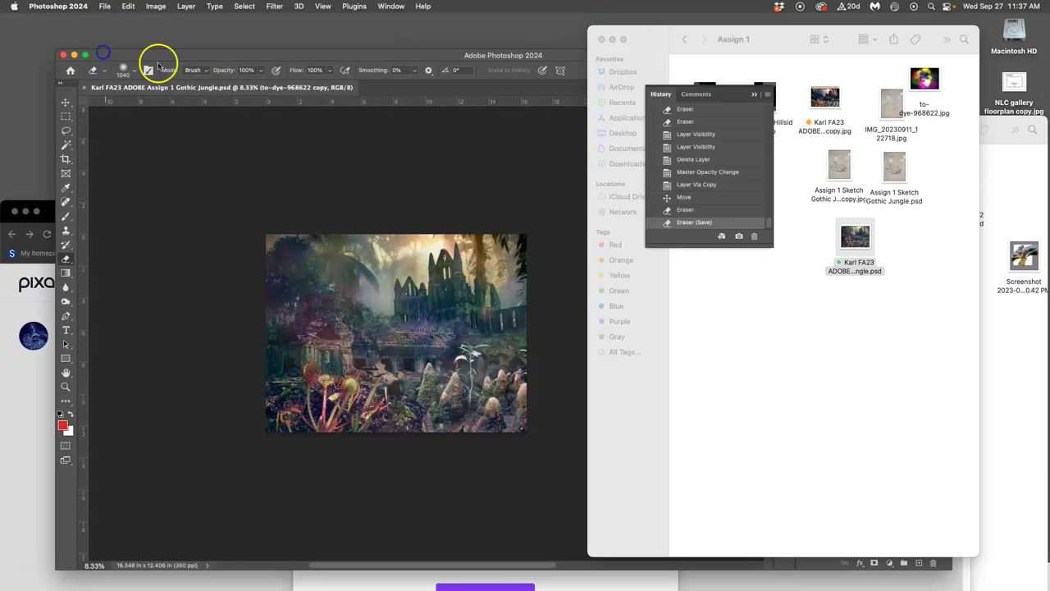
click(105, 7)
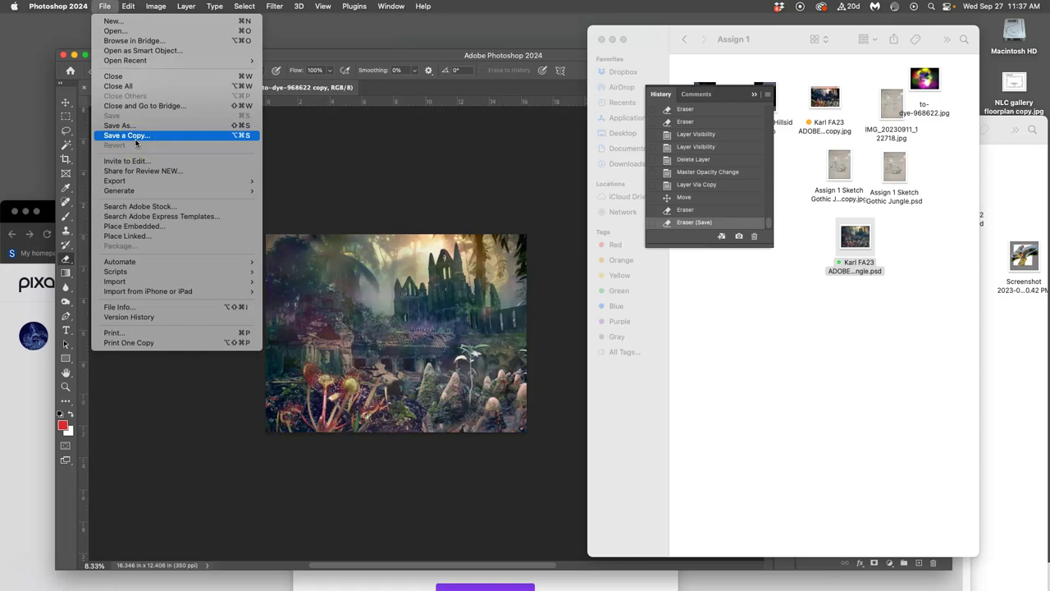
click(135, 136)
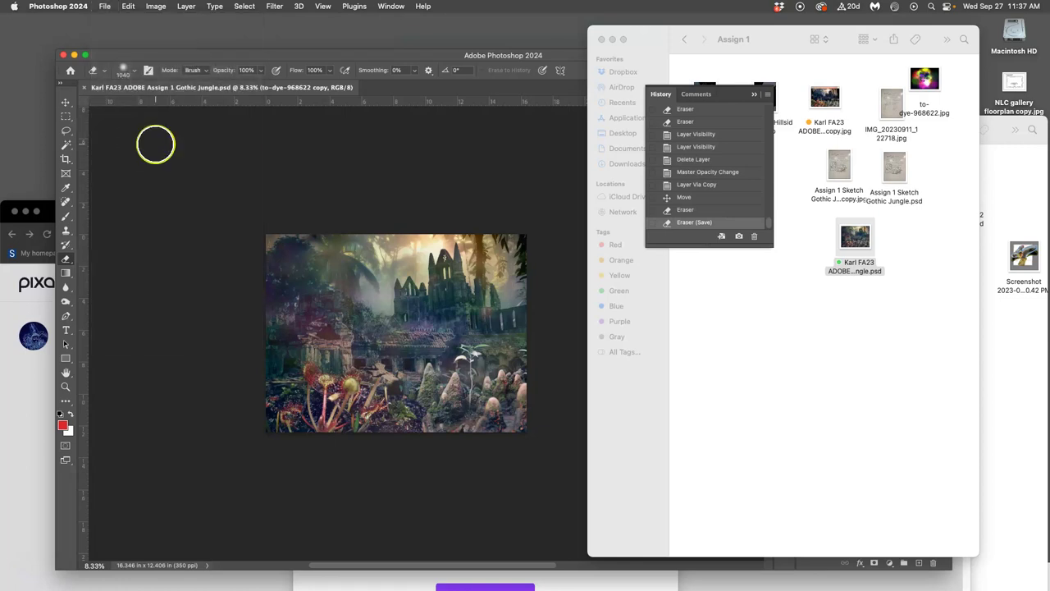
click(459, 197)
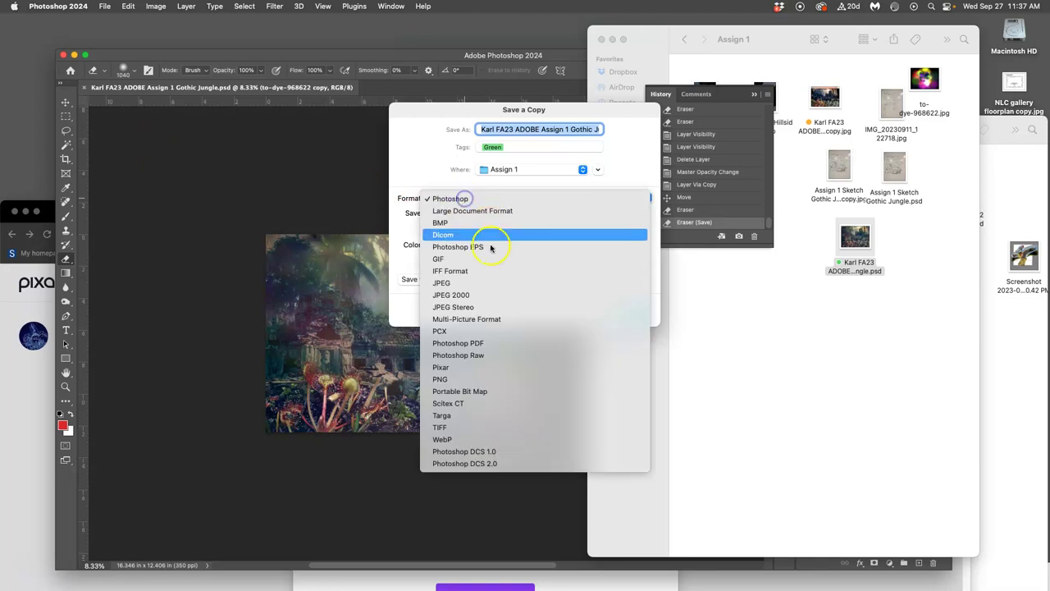
click(468, 284)
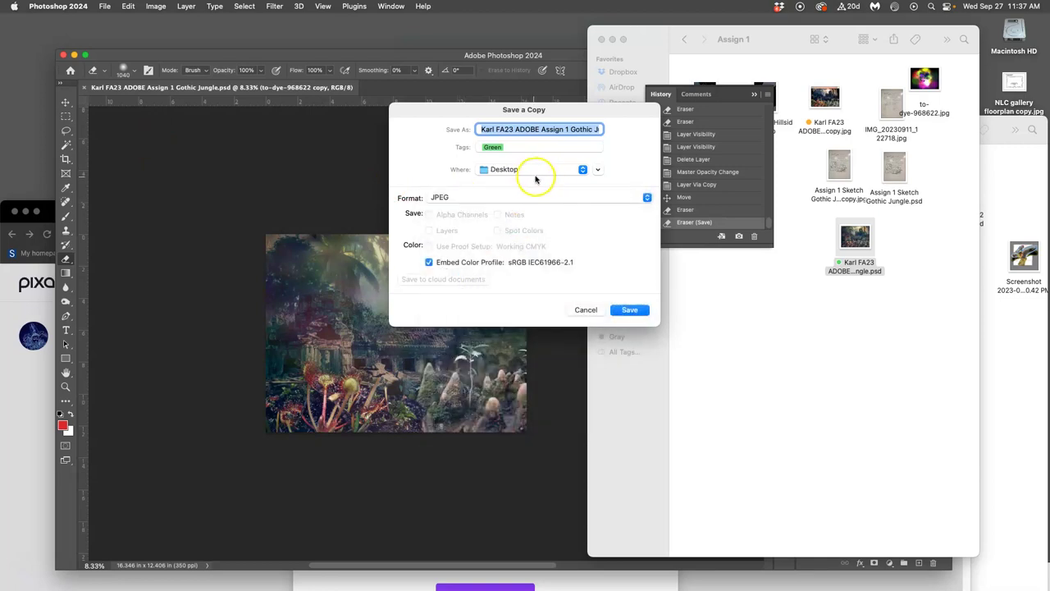
click(541, 128)
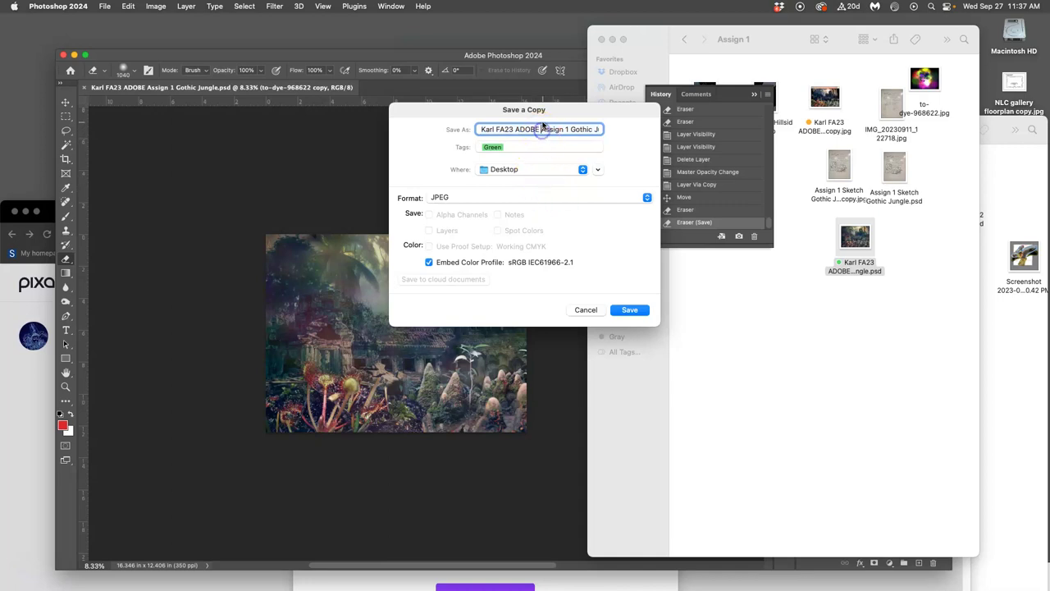
drag(541, 129, 616, 129)
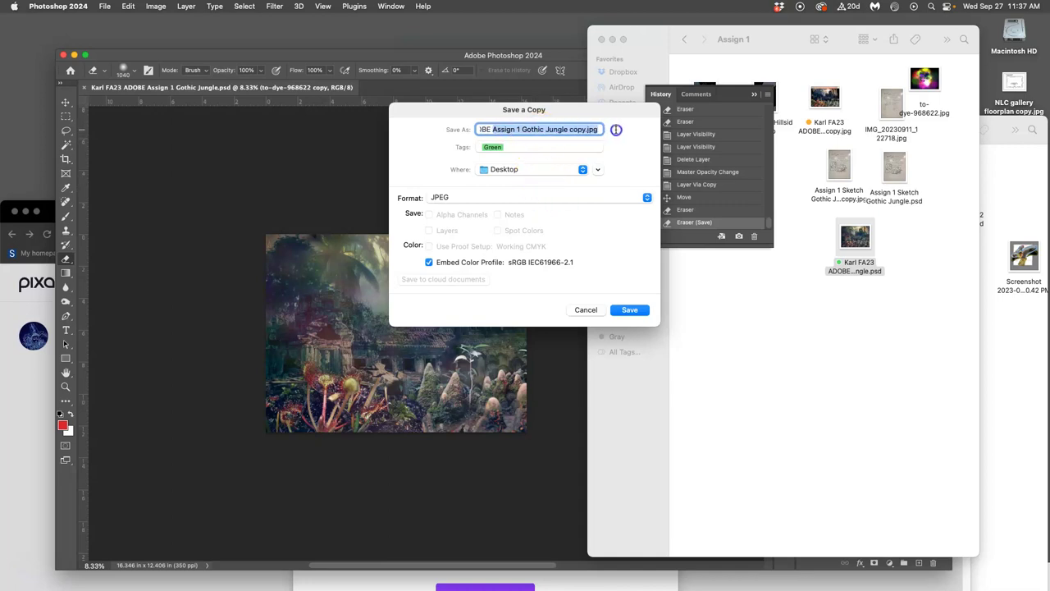
Step: View the existing Gothic Jungle JPEG copy in the Assign 1 folder and close it
click(789, 145)
double_click(825, 99)
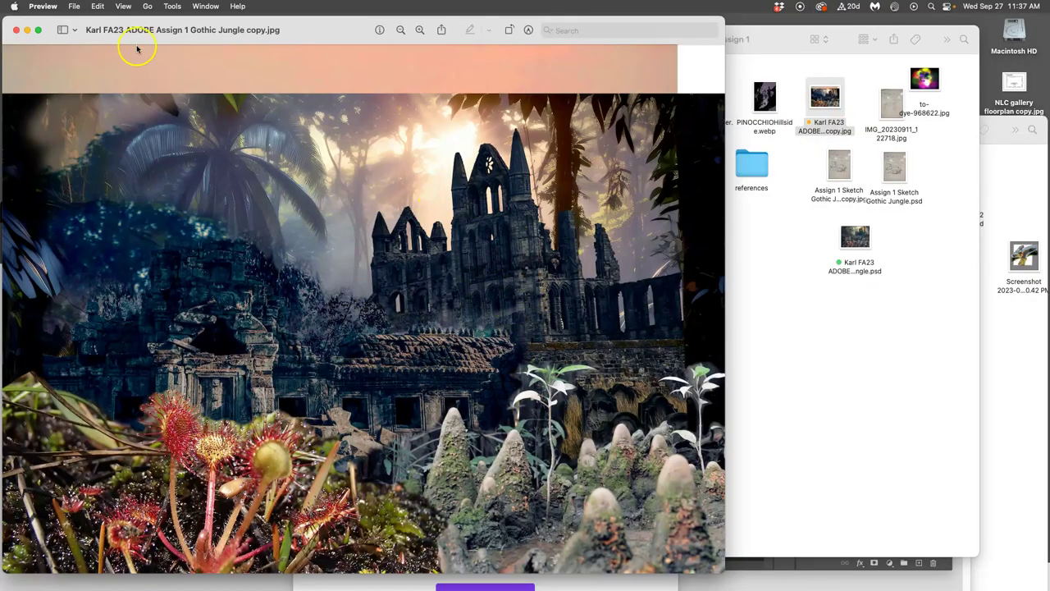
click(16, 30)
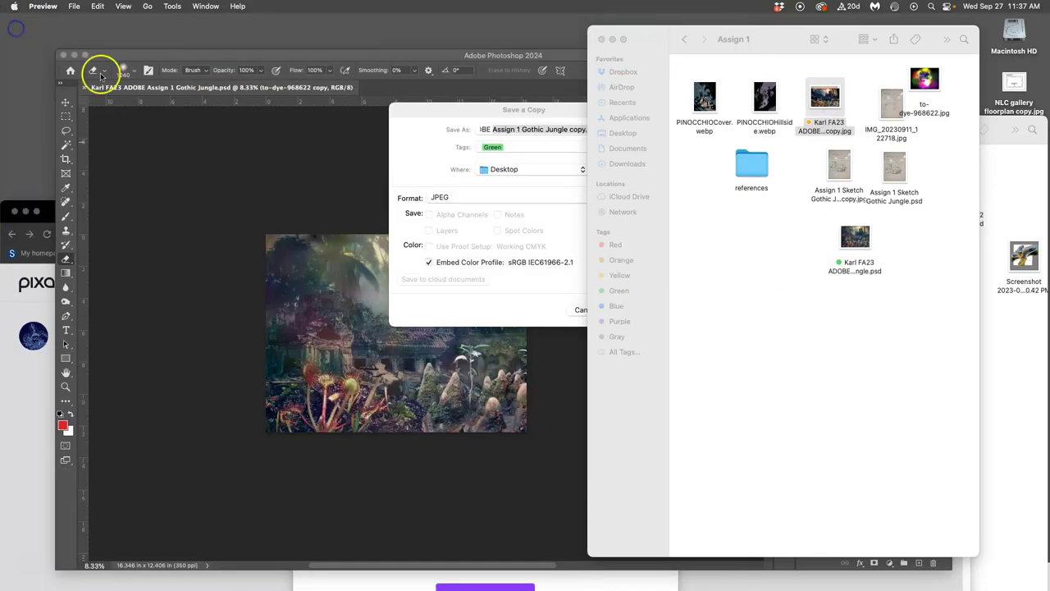
Step: Replace "copy" in the file name with RESUBMISSION and save the JPEG to the Desktop at Maximum quality 12
click(537, 147)
click(533, 128)
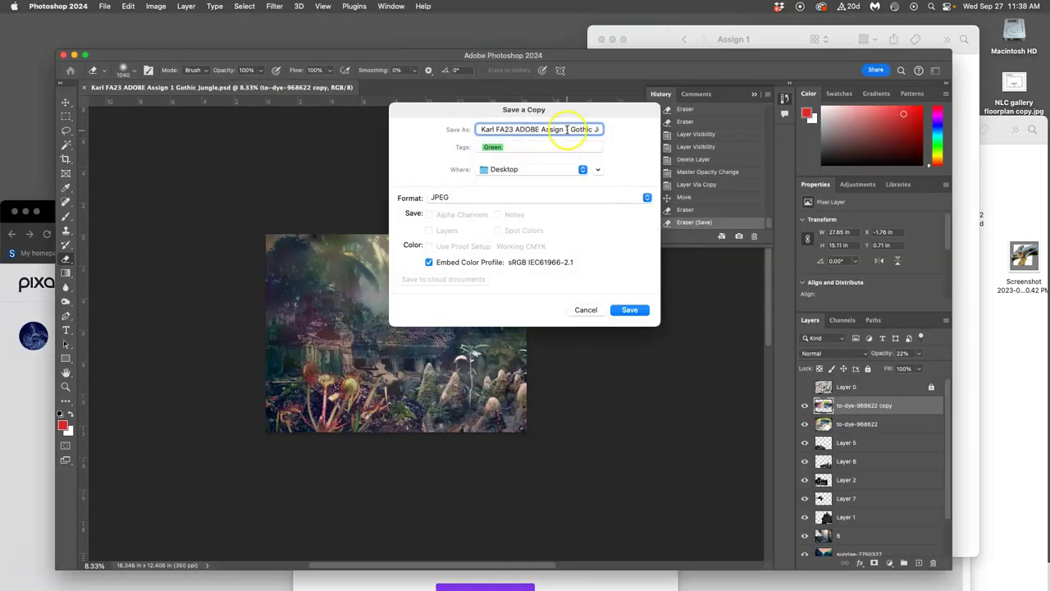
drag(576, 130, 629, 129)
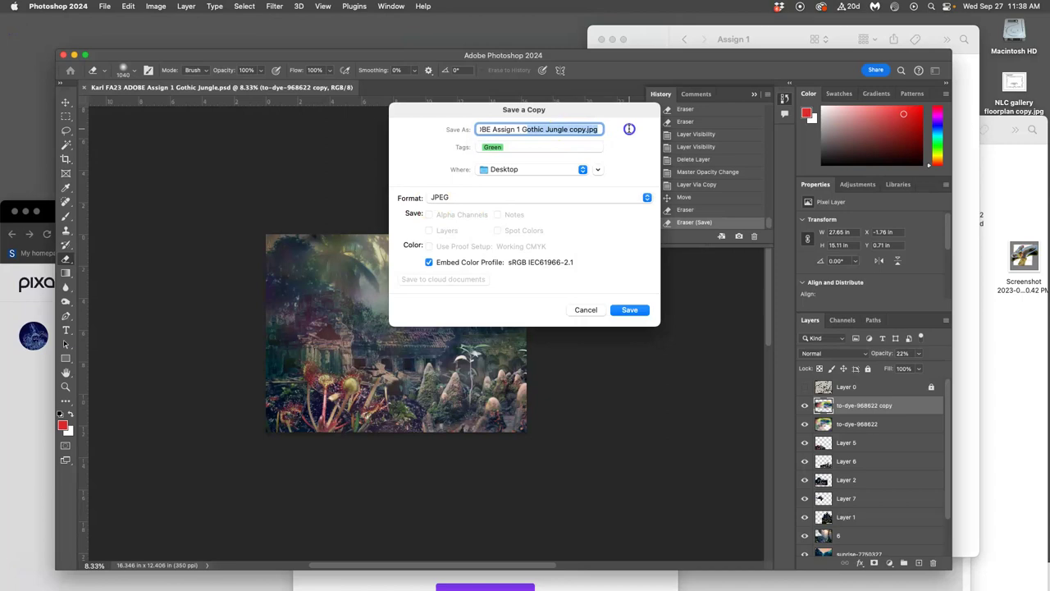
click(570, 129)
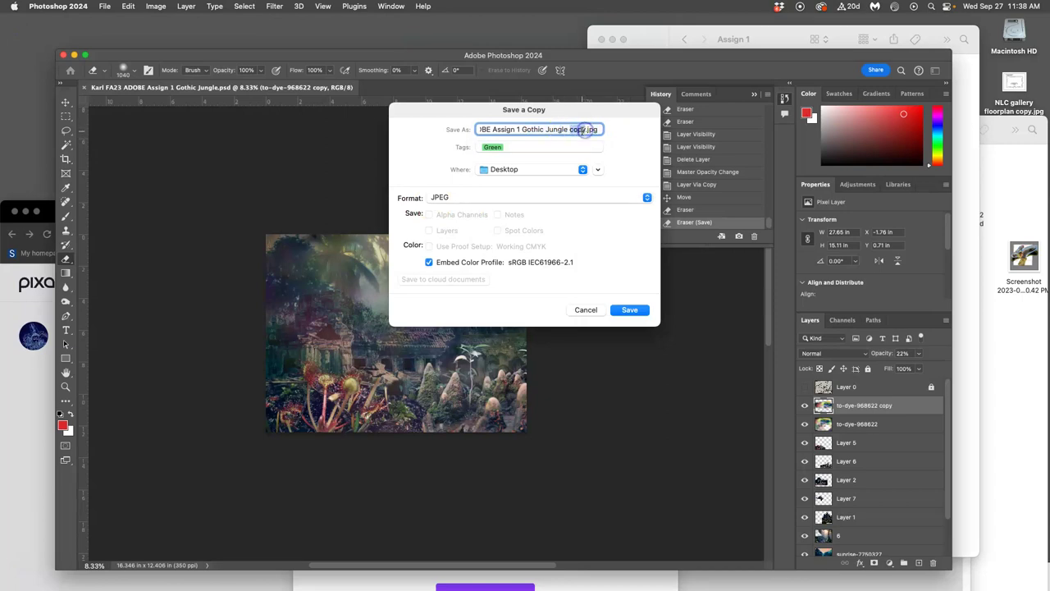
text(RESUBMISSION)
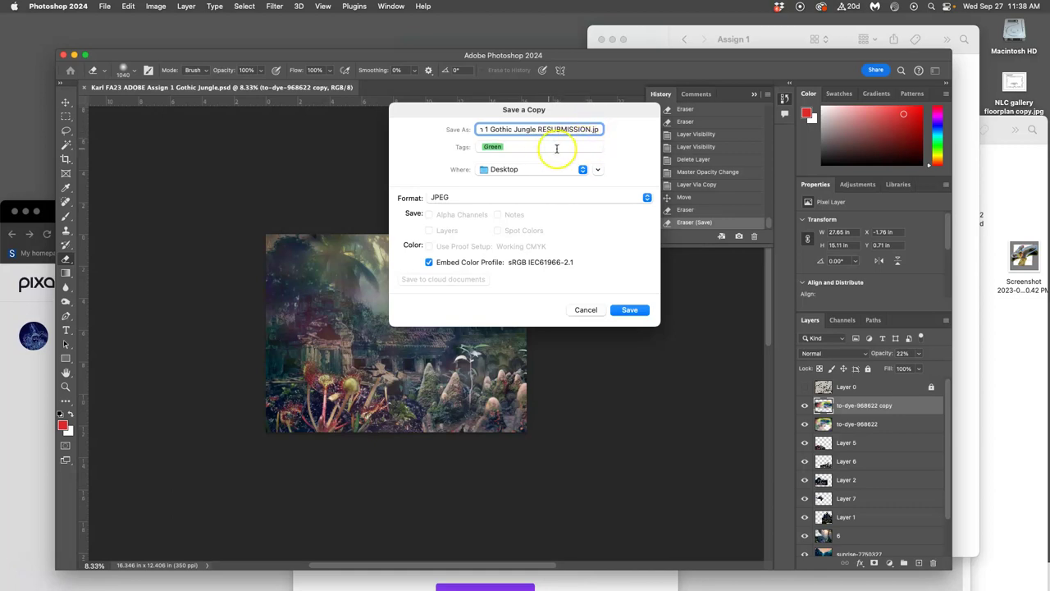
click(628, 309)
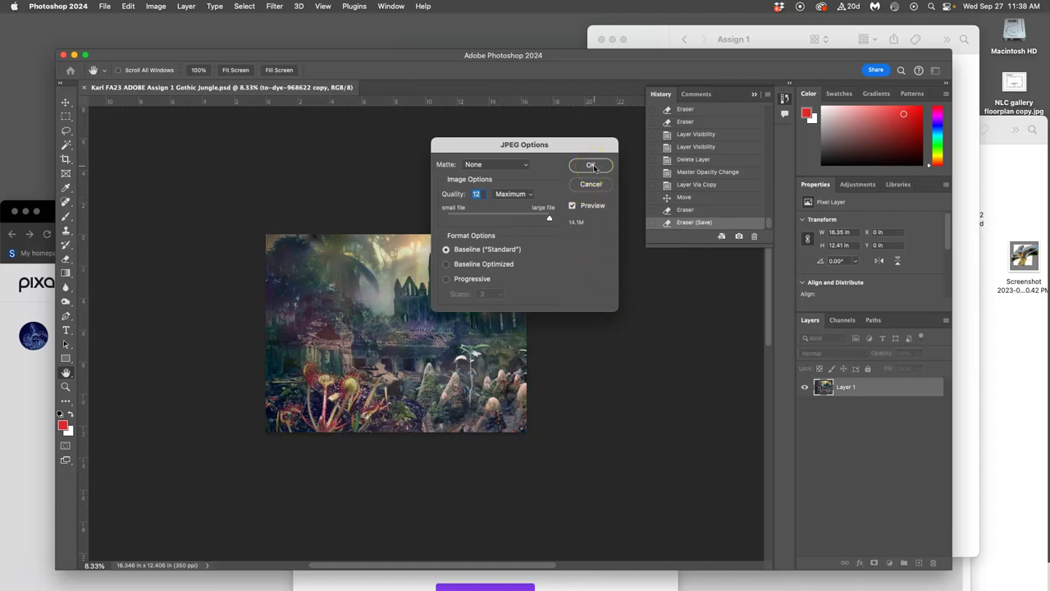
click(591, 166)
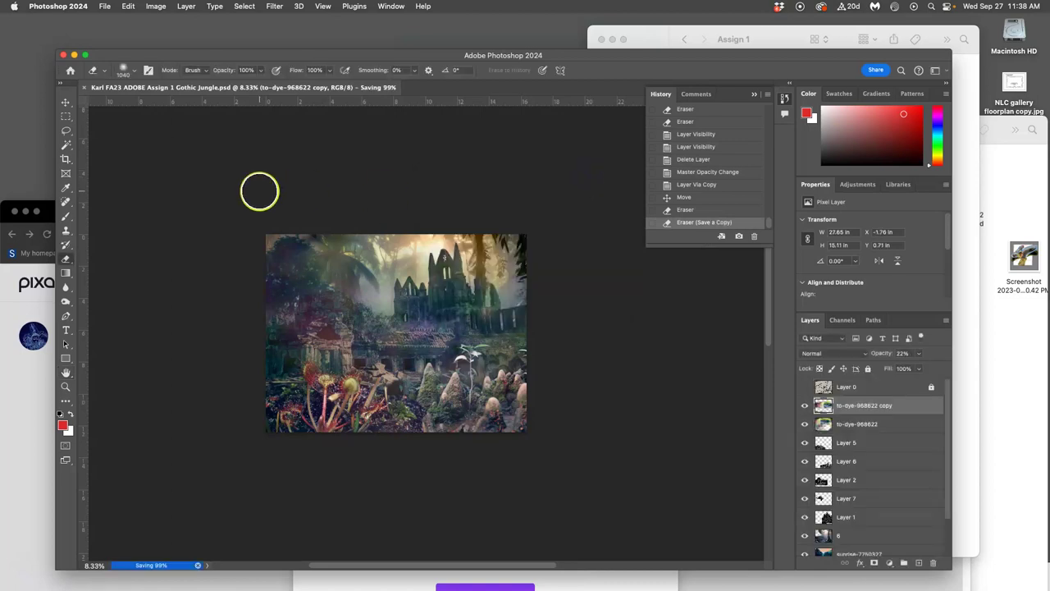
Step: Switch to Chrome and open the ARTS-2348-003 course home page in a new tab from the Proving Ground #1 discussion
click(27, 291)
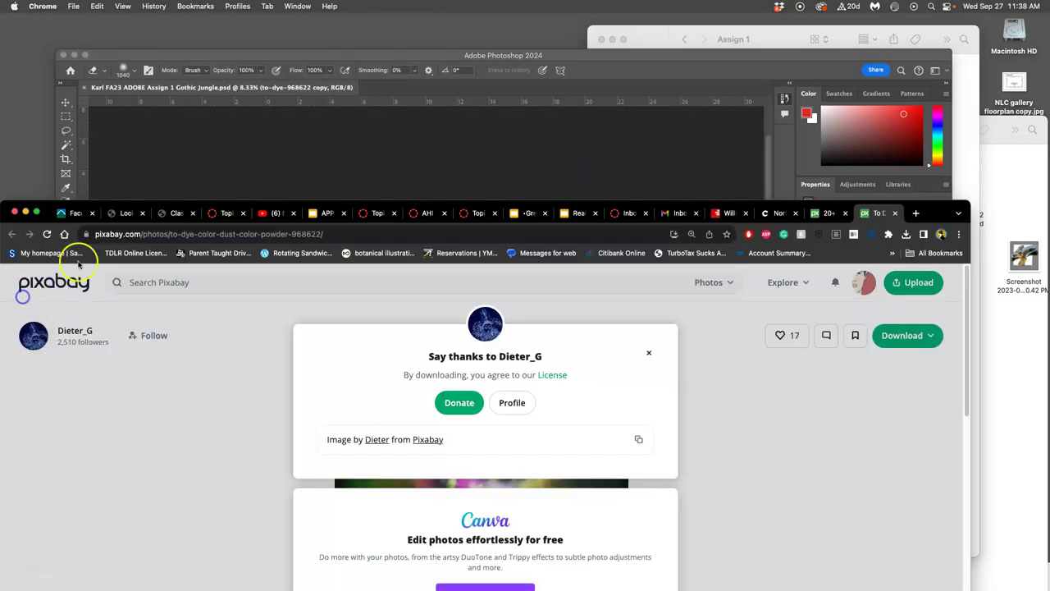
click(227, 213)
drag(205, 203, 239, 17)
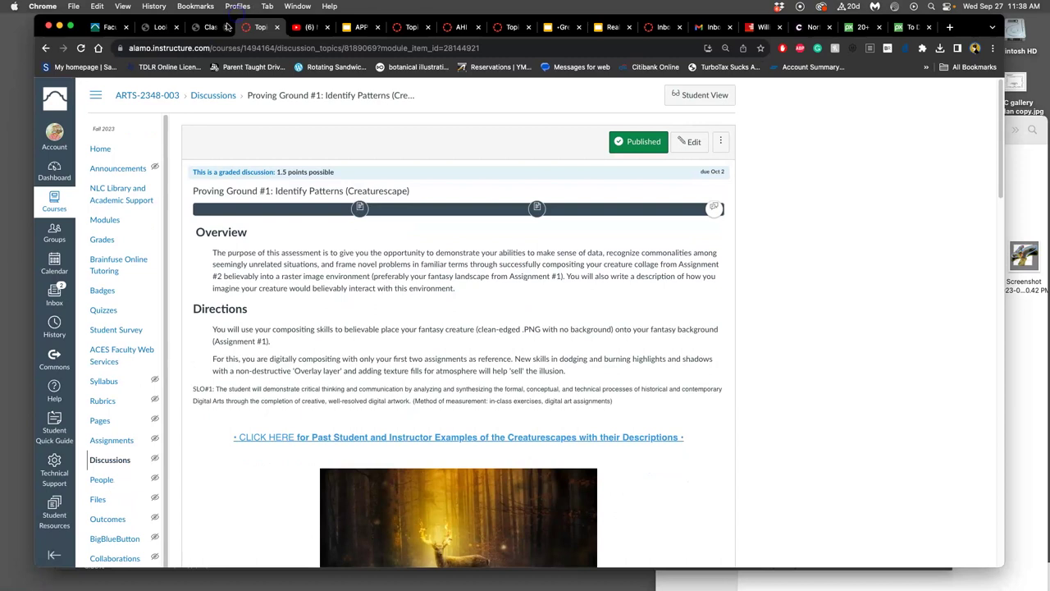
right_click(106, 151)
click(127, 156)
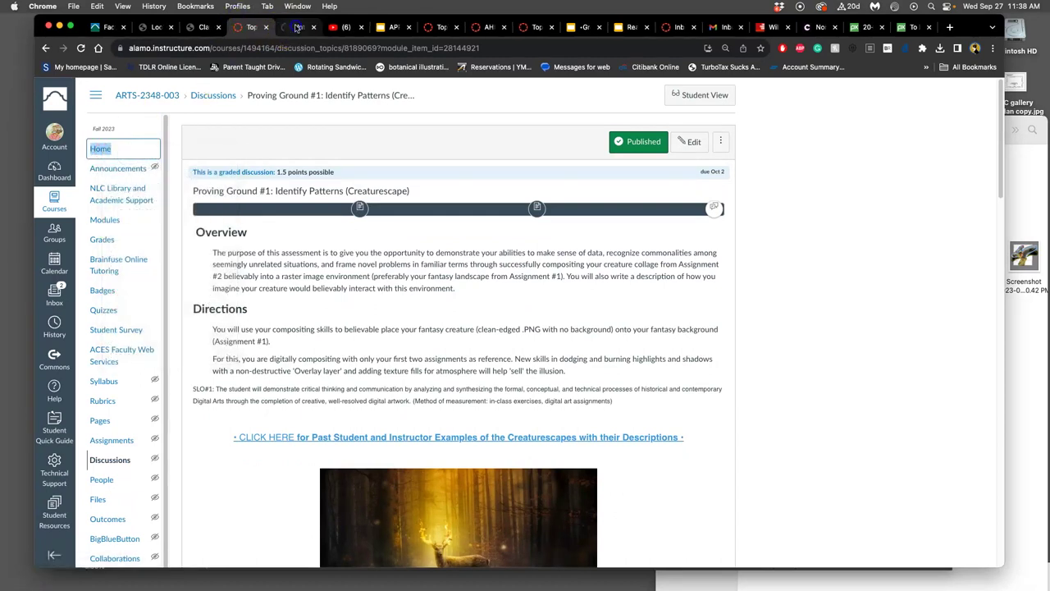
click(295, 27)
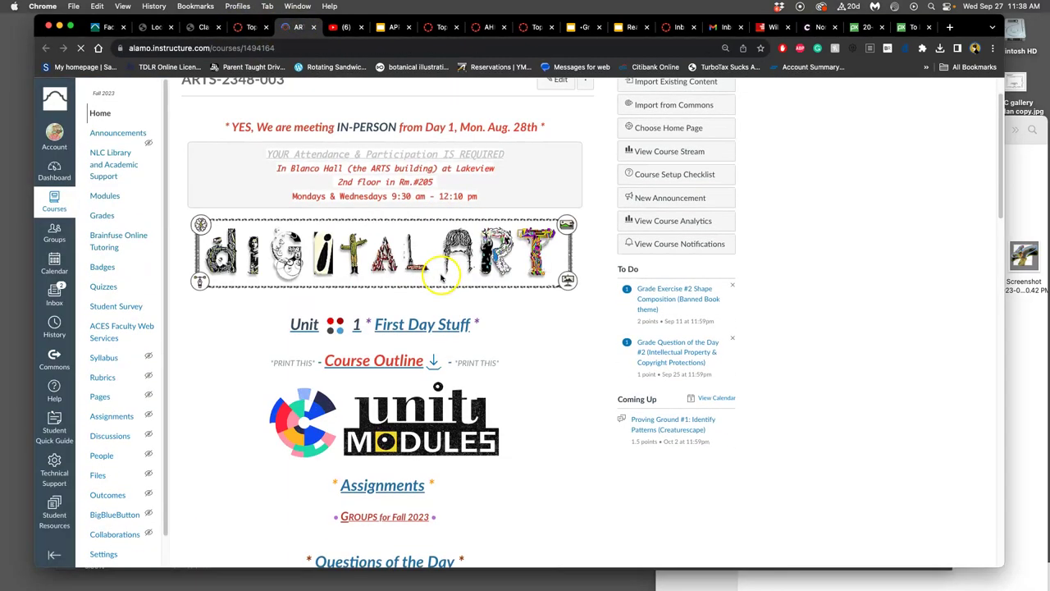
Step: From the course's assignment sheets, open the Assignment #1 (fantasy landscape) posting discussion and find the rough cut-outs image in the instructor's example post
scroll(396, 358, down, 5)
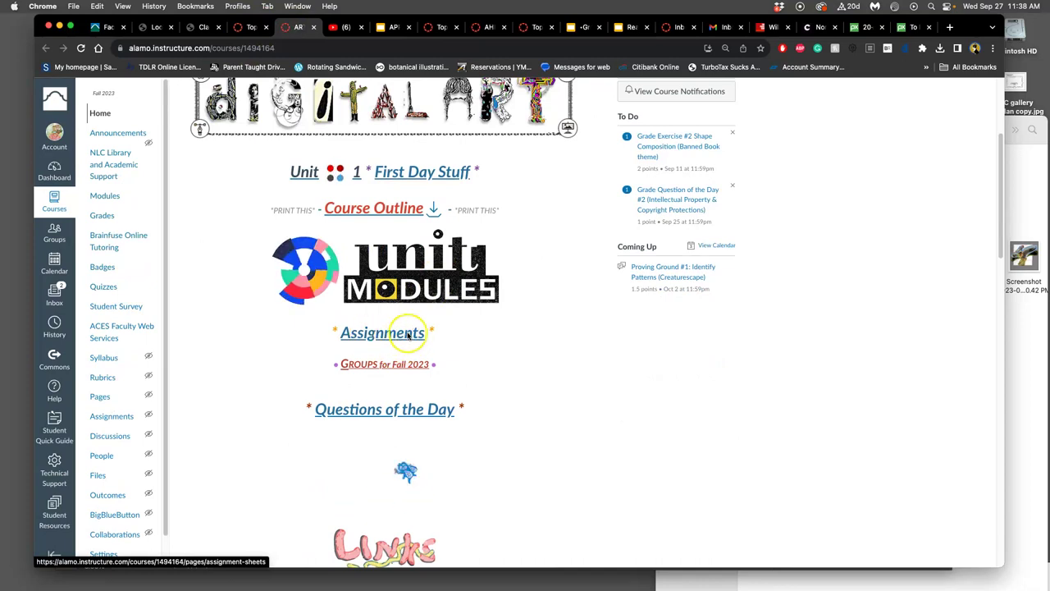
click(381, 331)
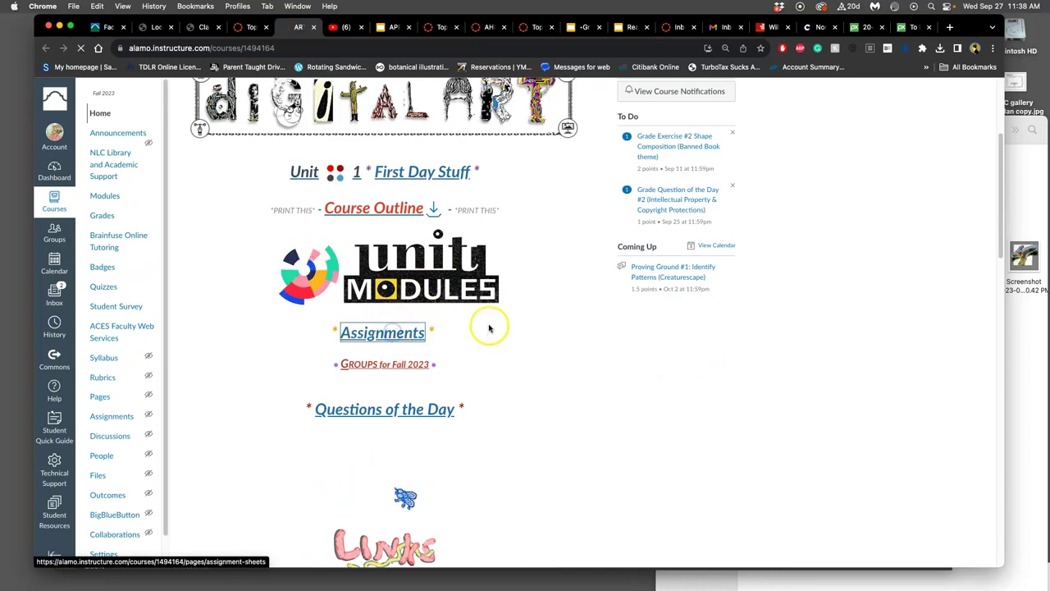
scroll(493, 320, down, 5)
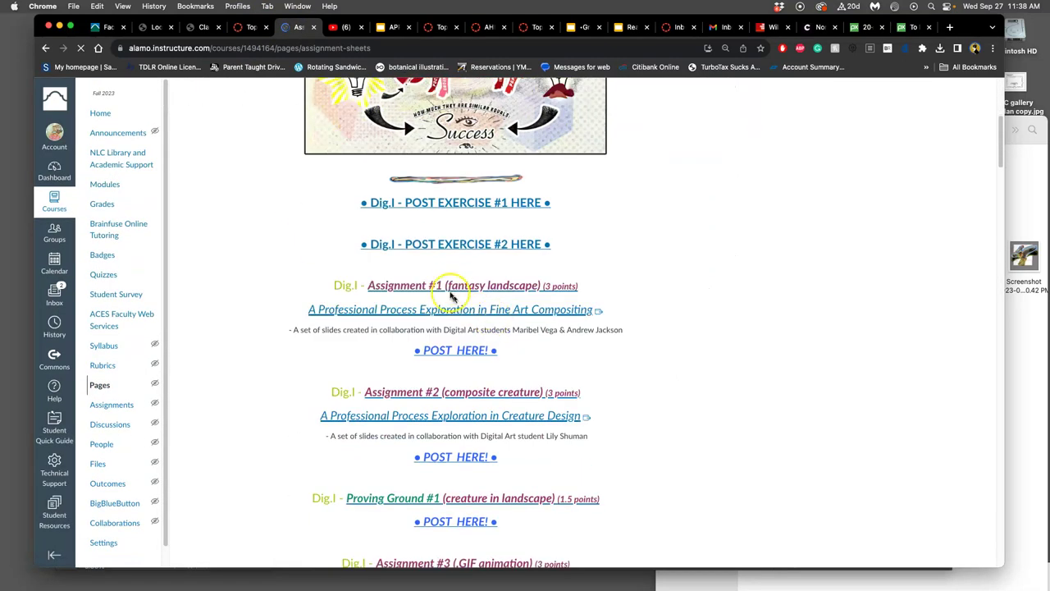
click(448, 352)
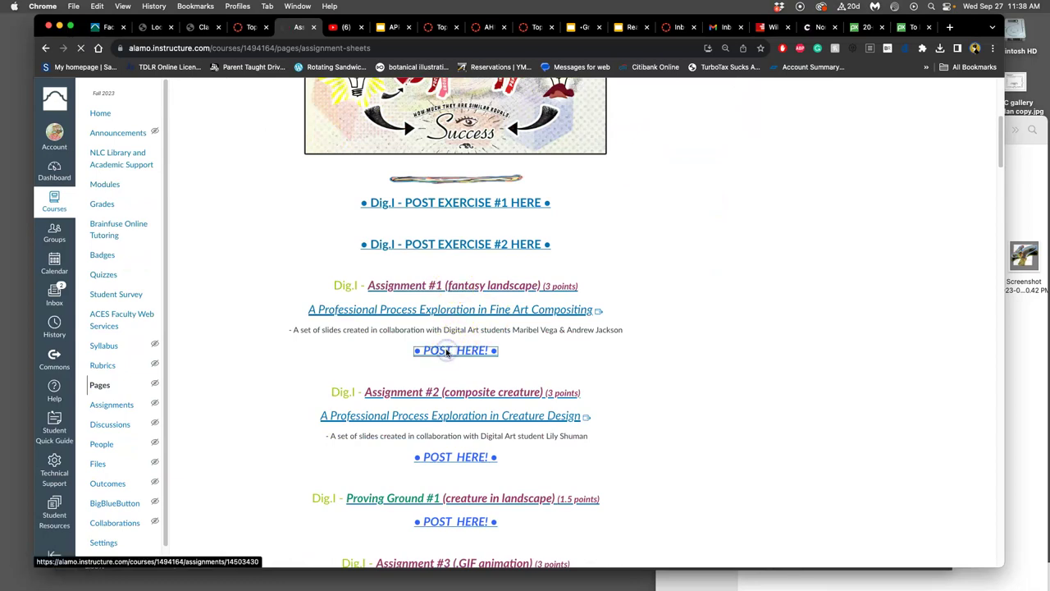
scroll(459, 328, down, 15)
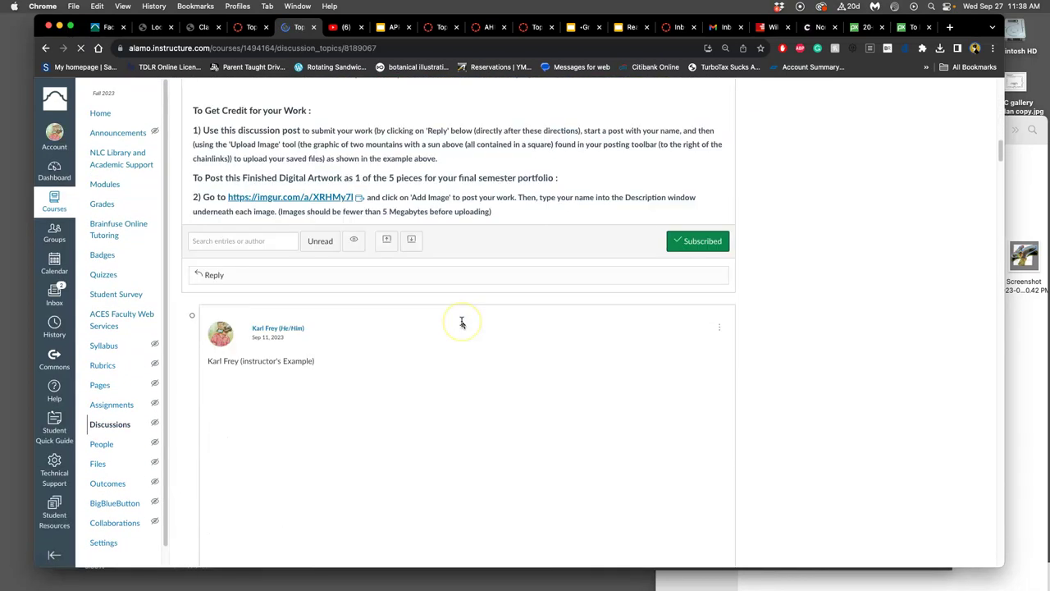
scroll(462, 323, down, 1)
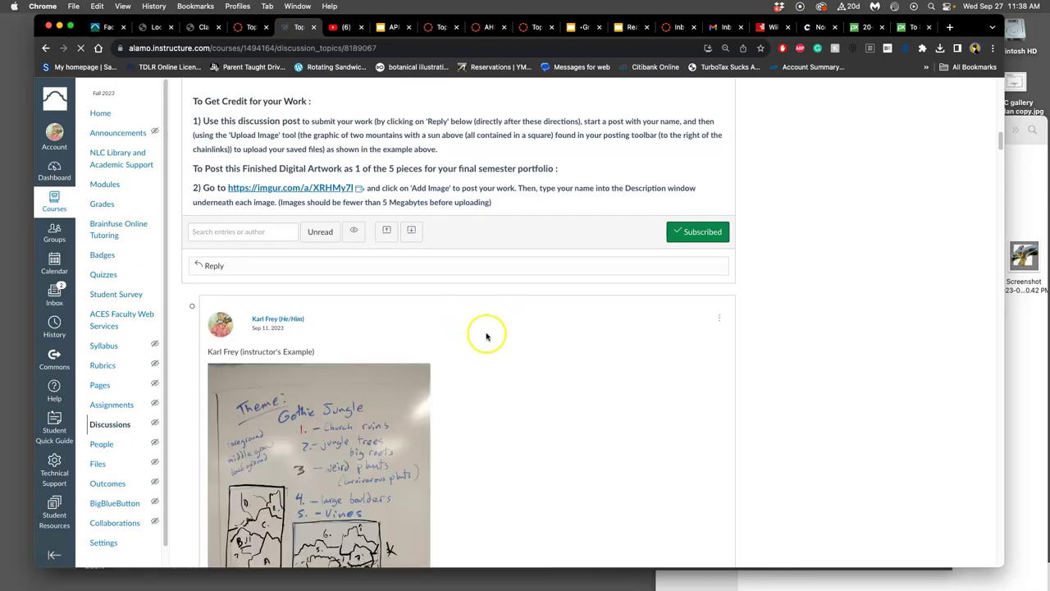
scroll(486, 336, down, 10)
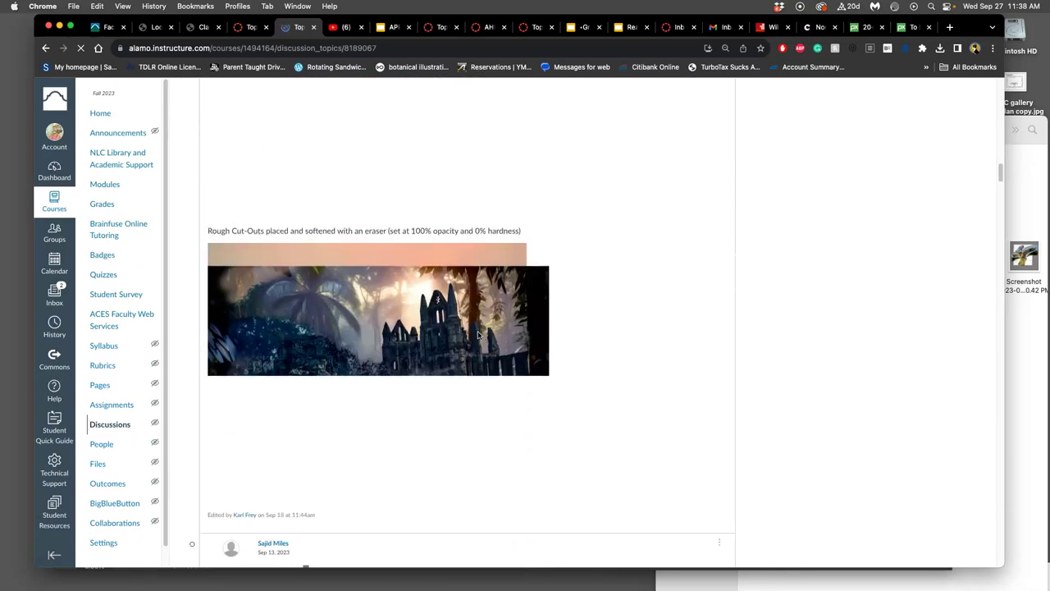
Step: Open the instructor's example post for editing and add the line "RESUBMISSION (Can get full credit after the deadline):" below the rough cut-outs image
scroll(478, 335, down, 1)
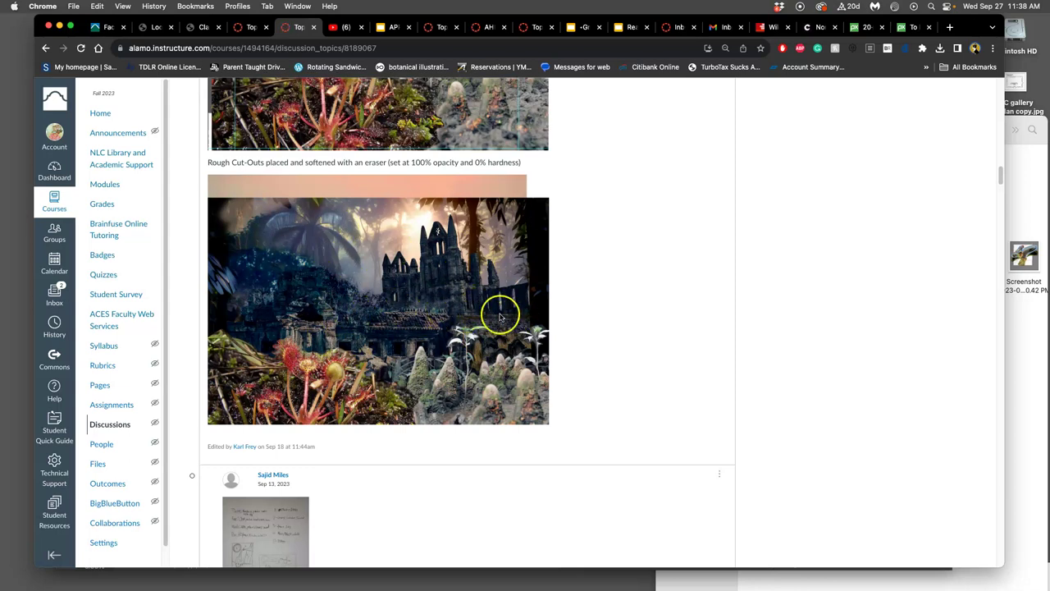
scroll(495, 316, up, 10)
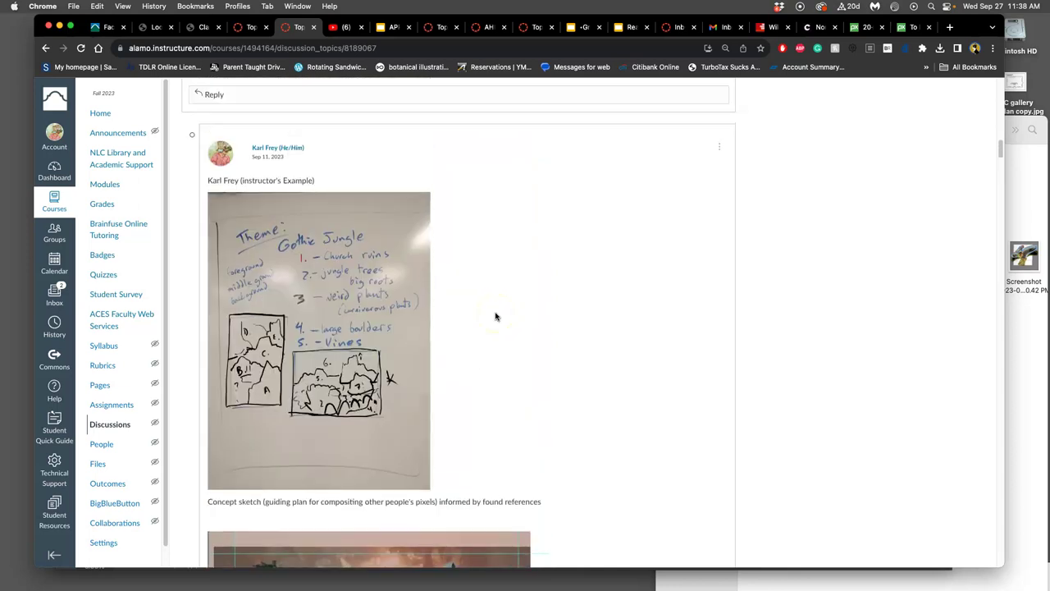
click(719, 146)
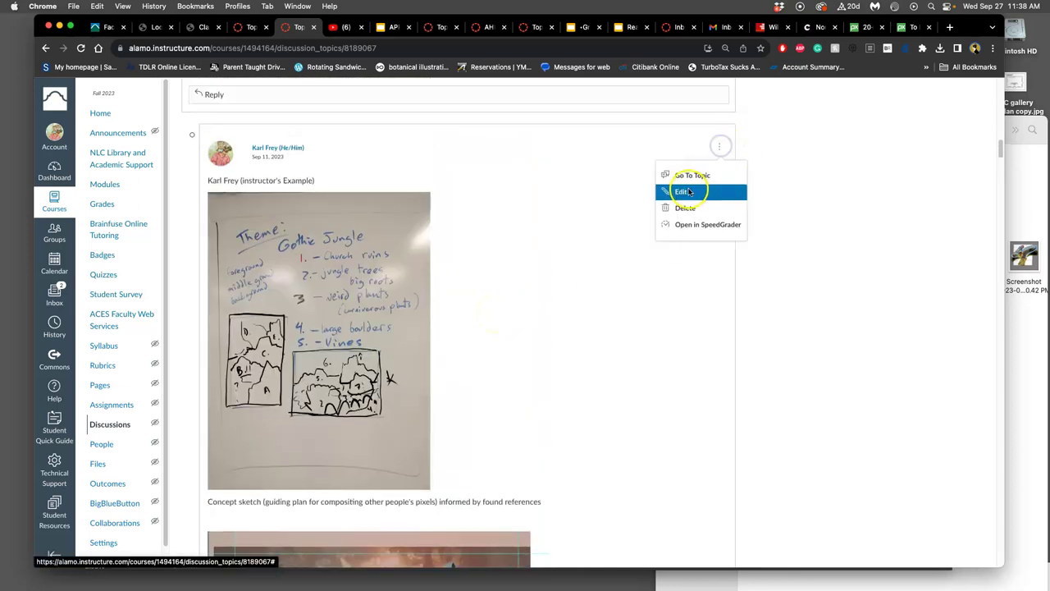
click(681, 189)
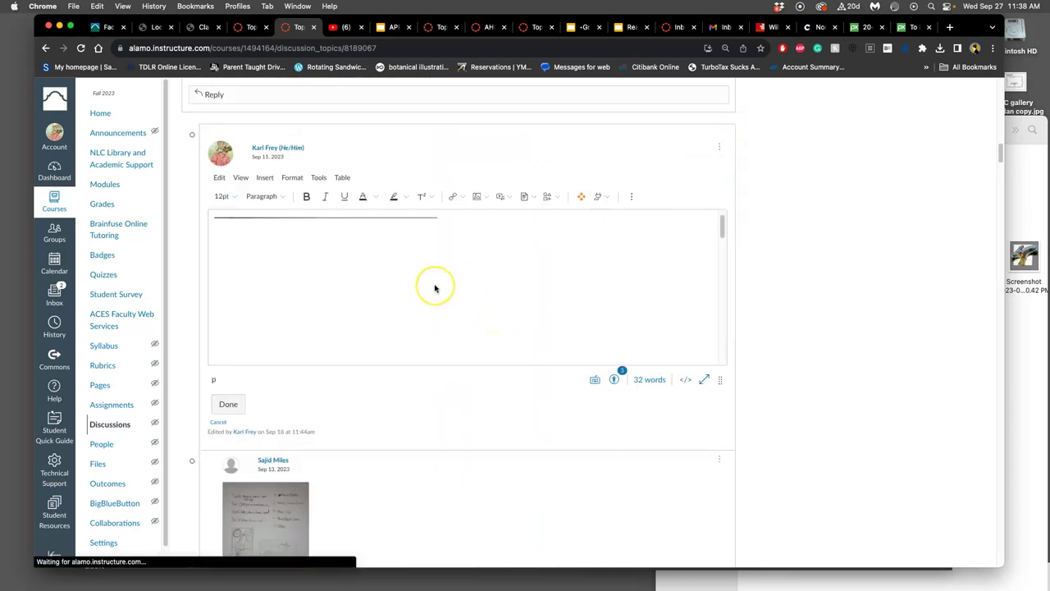
click(570, 309)
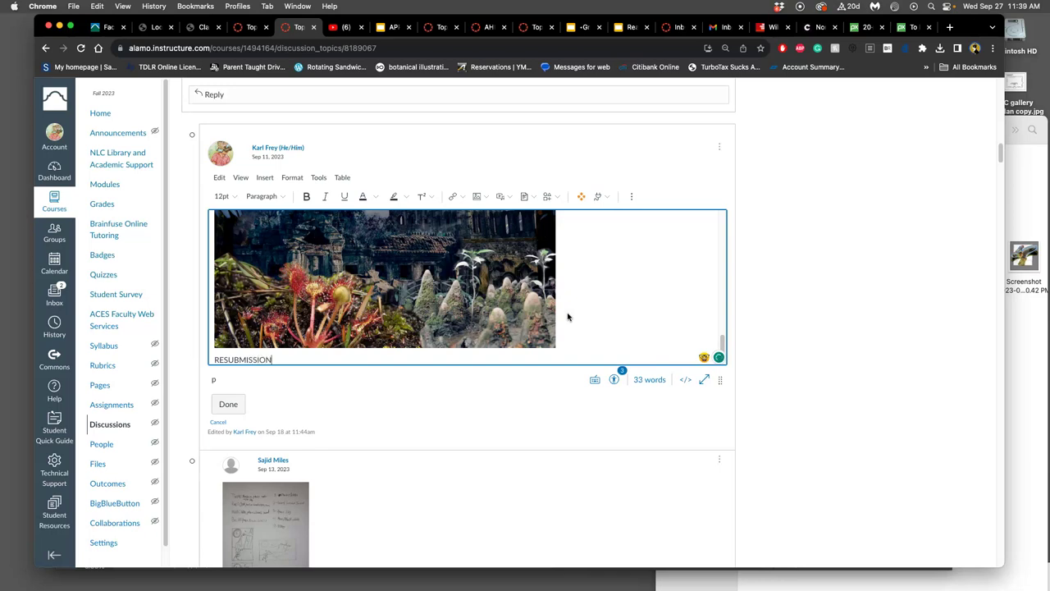
key(Return)
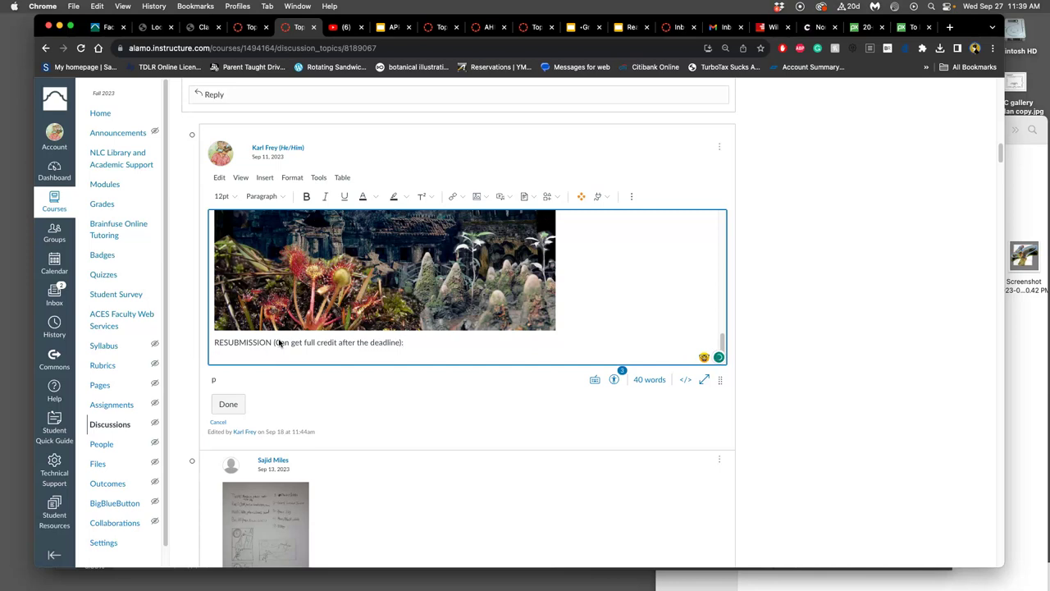
Step: Insert the Assign 1 RESUBMISSION JPEG from the Desktop into the post beneath the RESUBMISSION line
scroll(416, 279, down, 1)
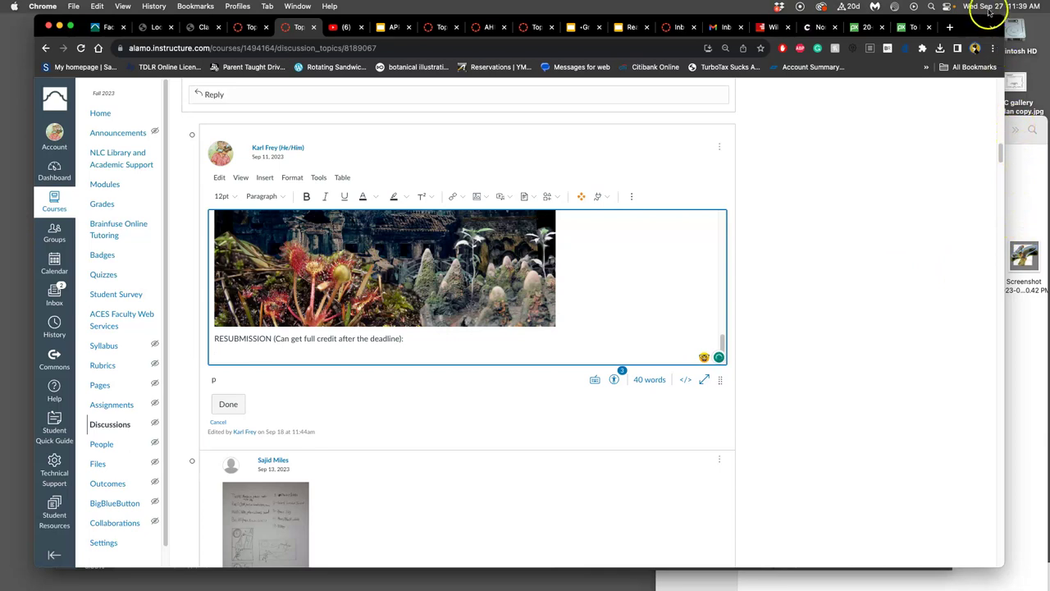
drag(1003, 17, 814, 18)
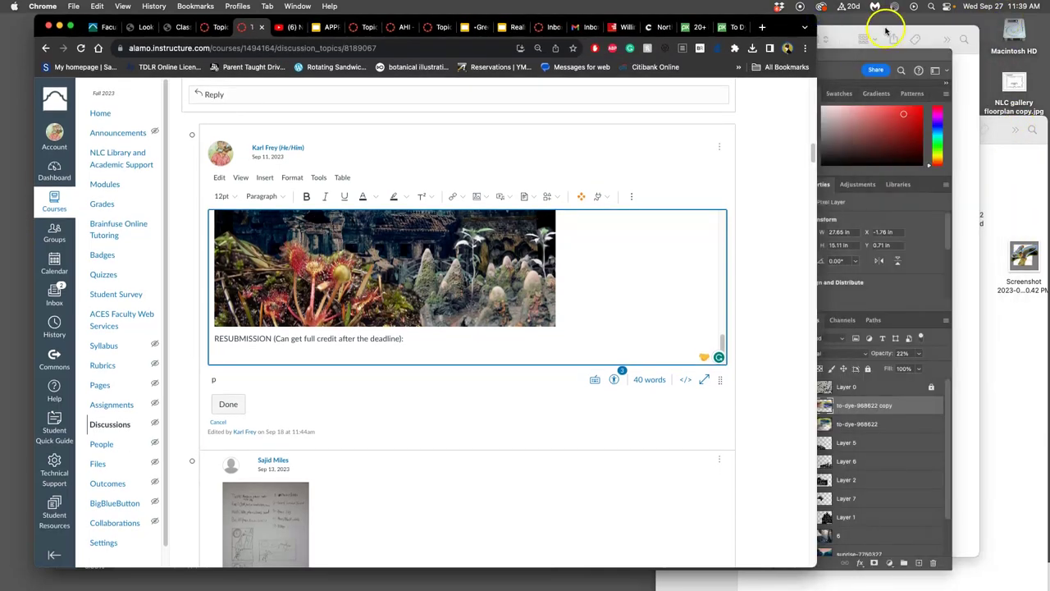
key(F11)
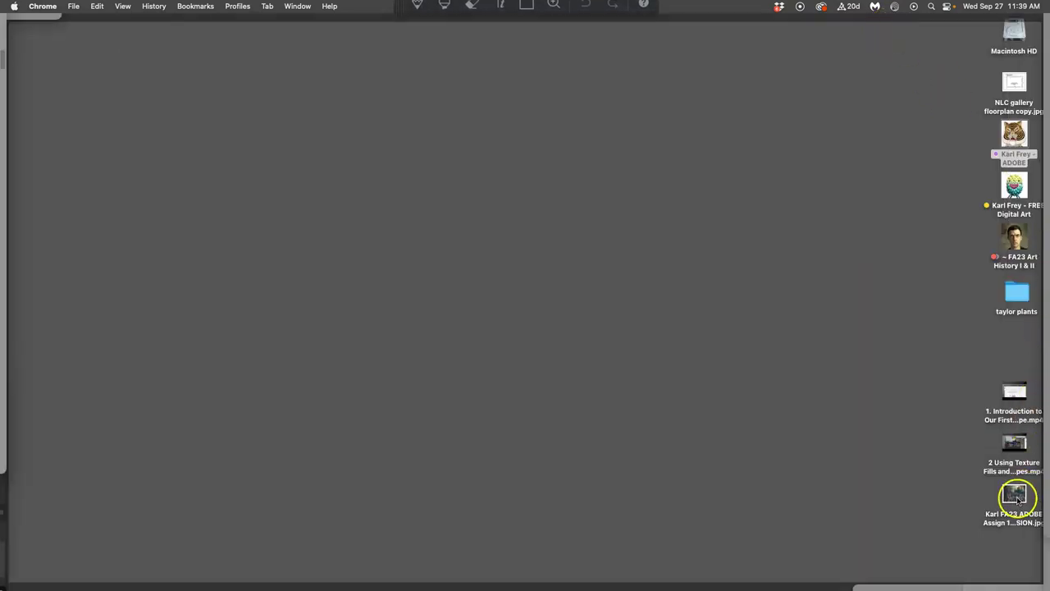
drag(1016, 495, 297, 322)
right_click(910, 74)
click(667, 236)
key(F11)
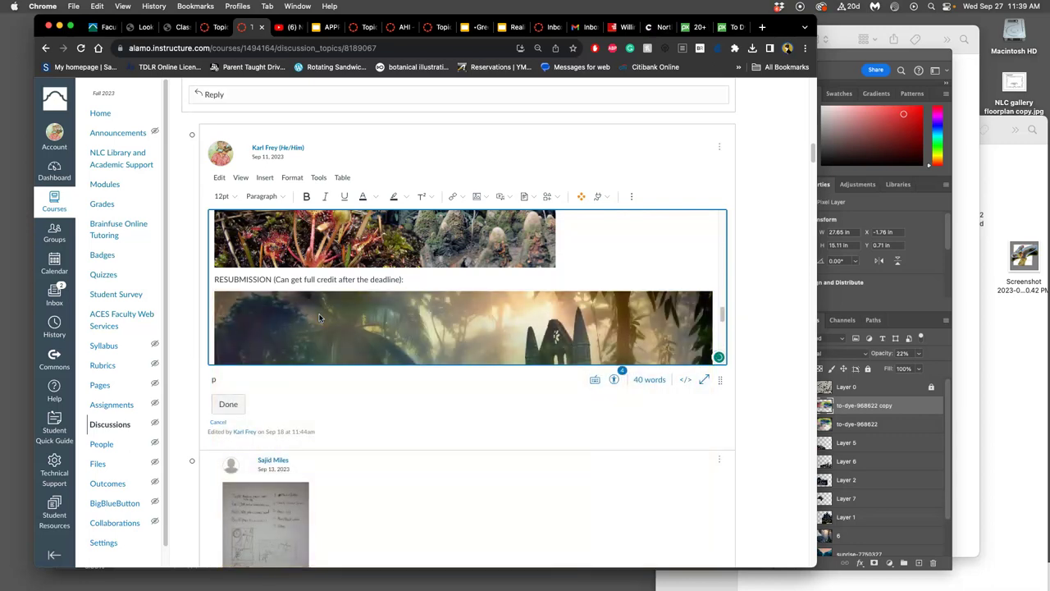
Step: Shrink the inserted resubmission image to about the width of the rough cut-outs image and save the edited post
click(545, 330)
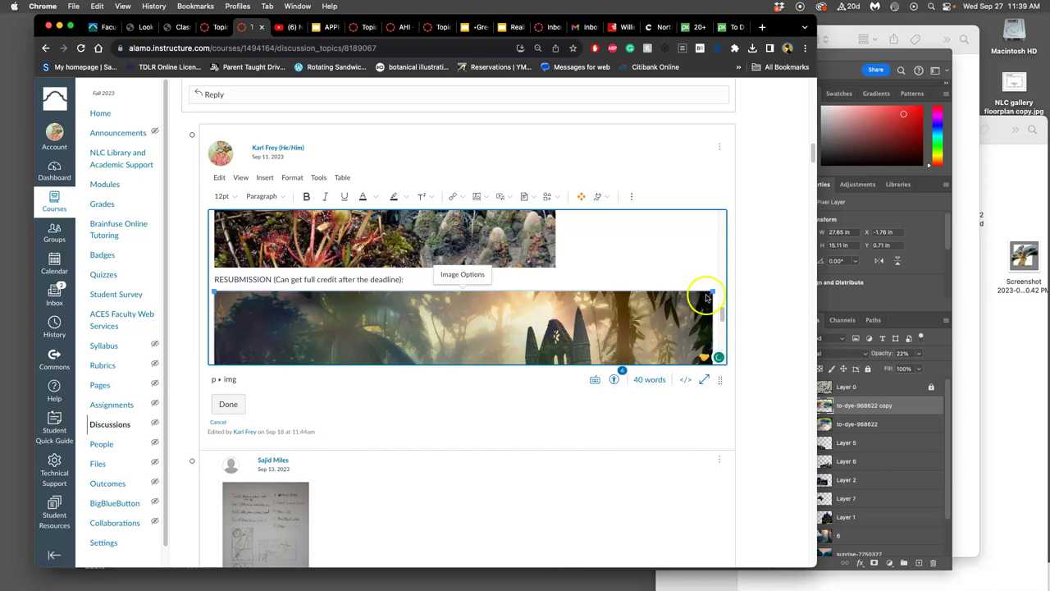
drag(705, 294, 546, 293)
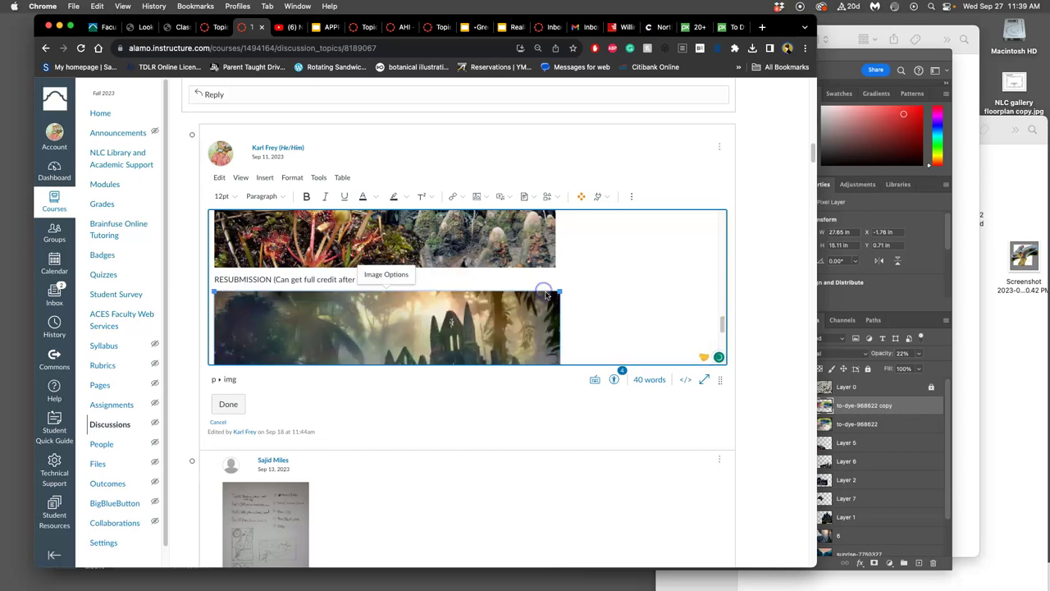
click(577, 307)
scroll(591, 308, down, 4)
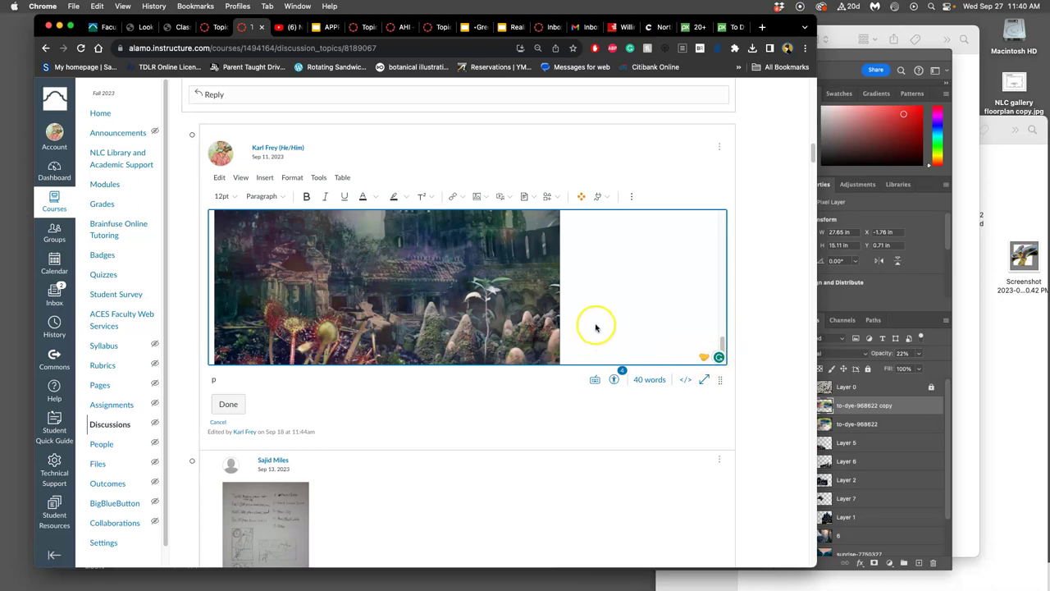
scroll(596, 328, down, 2)
click(226, 403)
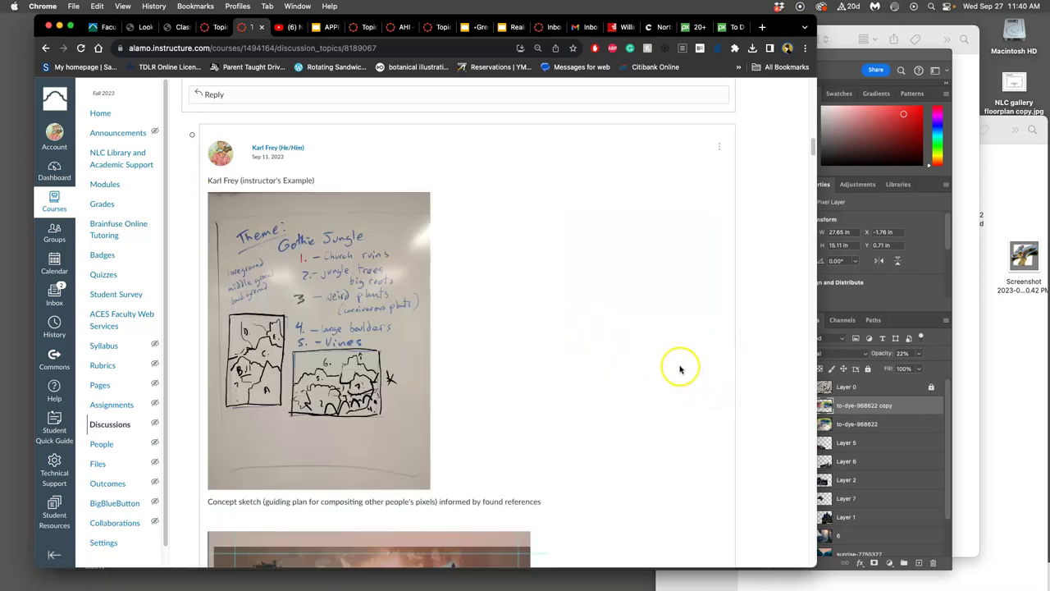
Step: Compare the rough cut-outs image with the resubmission image in the updated example post
scroll(675, 367, down, 5)
scroll(675, 367, down, 10)
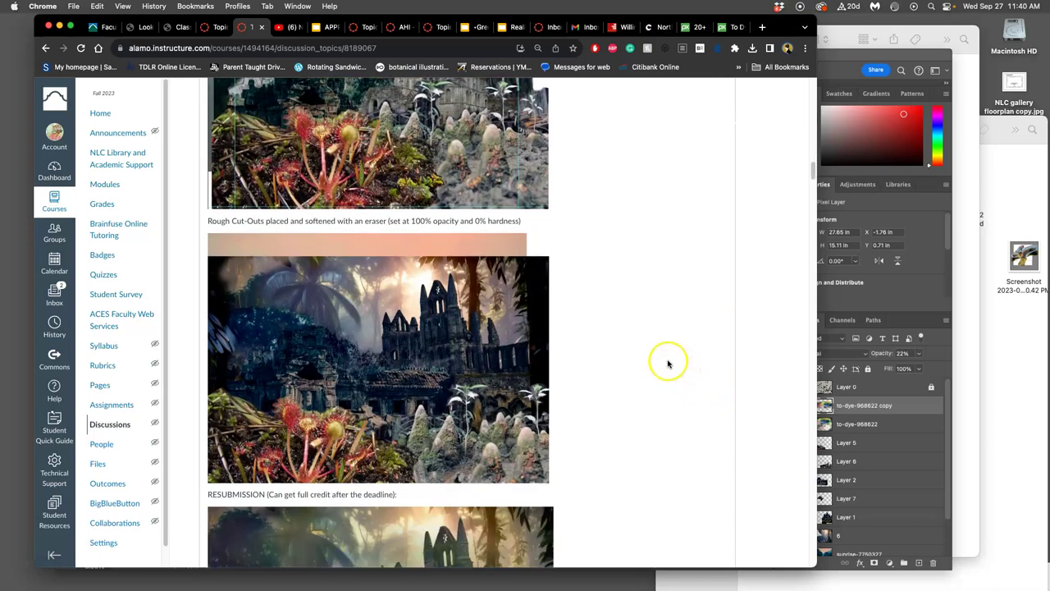
scroll(667, 364, down, 2)
scroll(668, 365, up, 1)
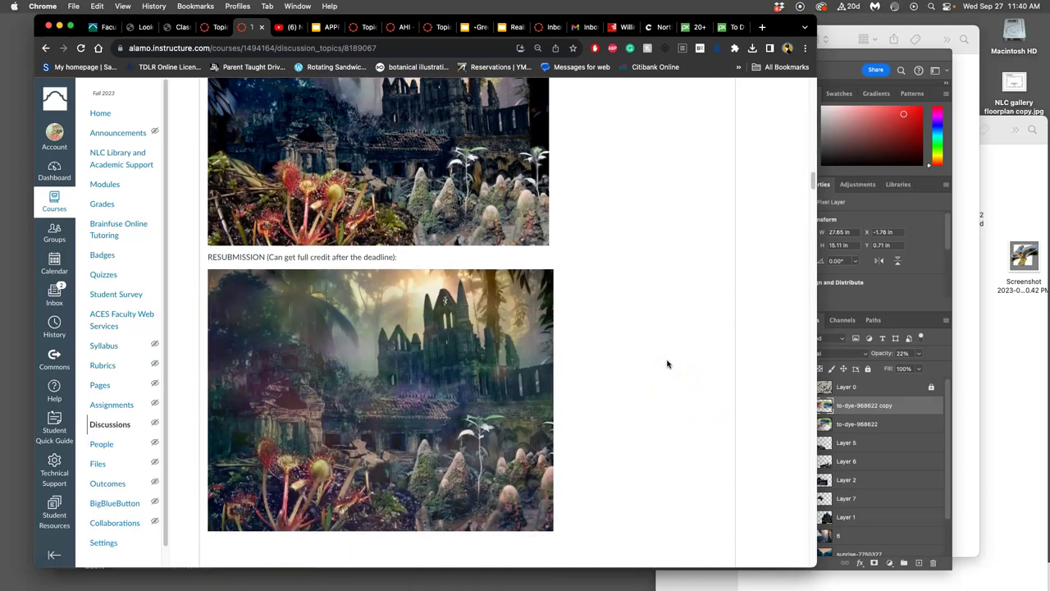
scroll(667, 364, up, 4)
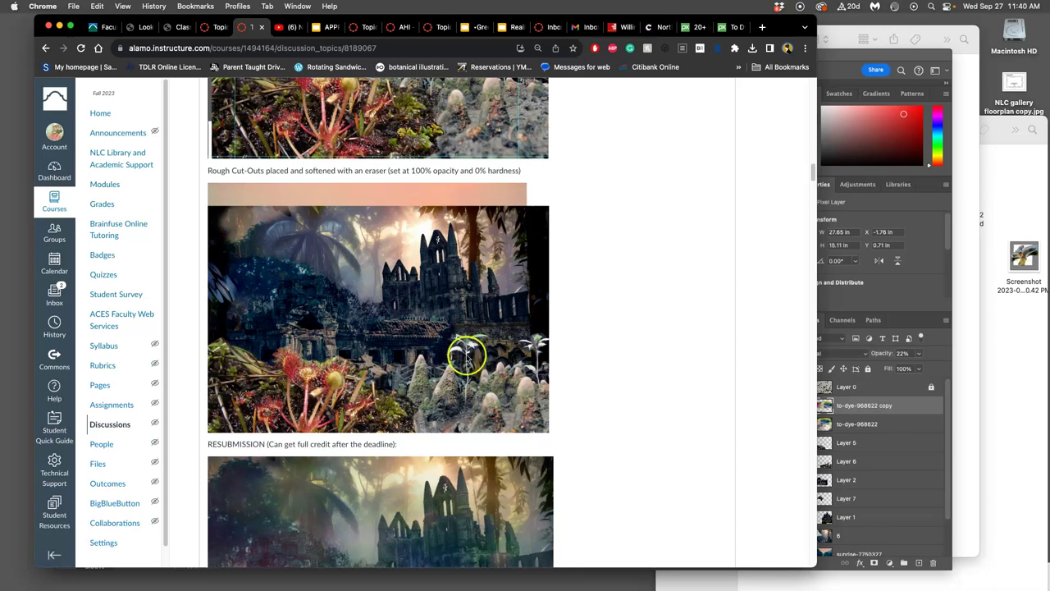
scroll(492, 369, down, 5)
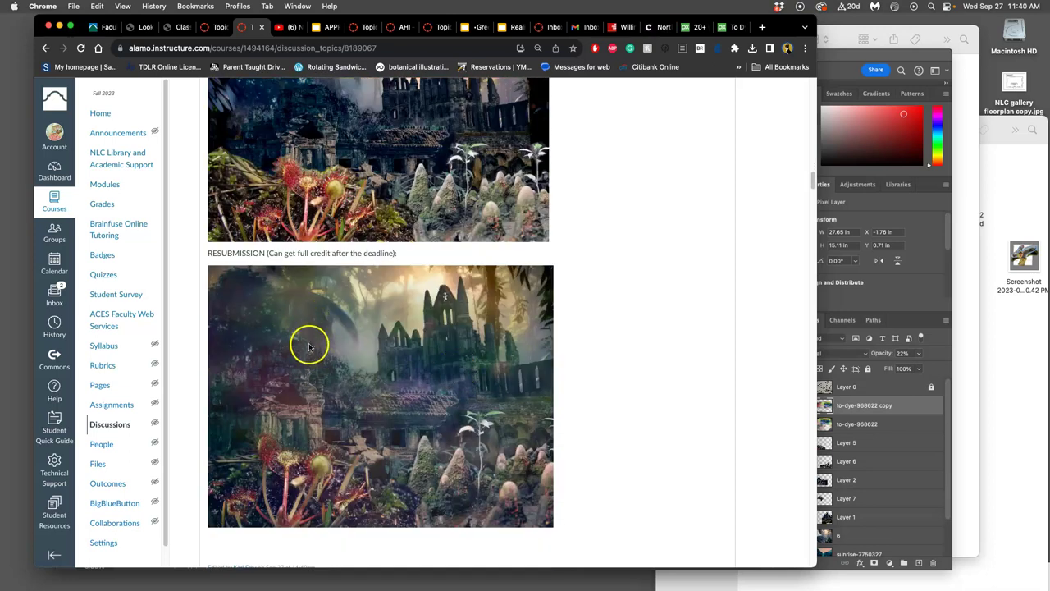
scroll(633, 365, up, 1)
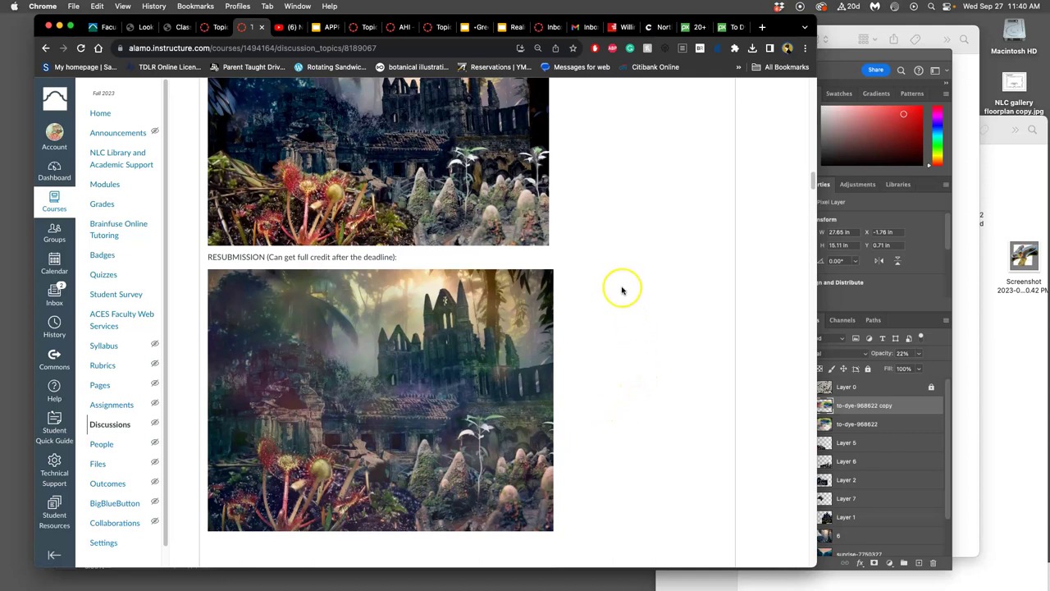
scroll(622, 291, up, 1)
scroll(621, 291, down, 2)
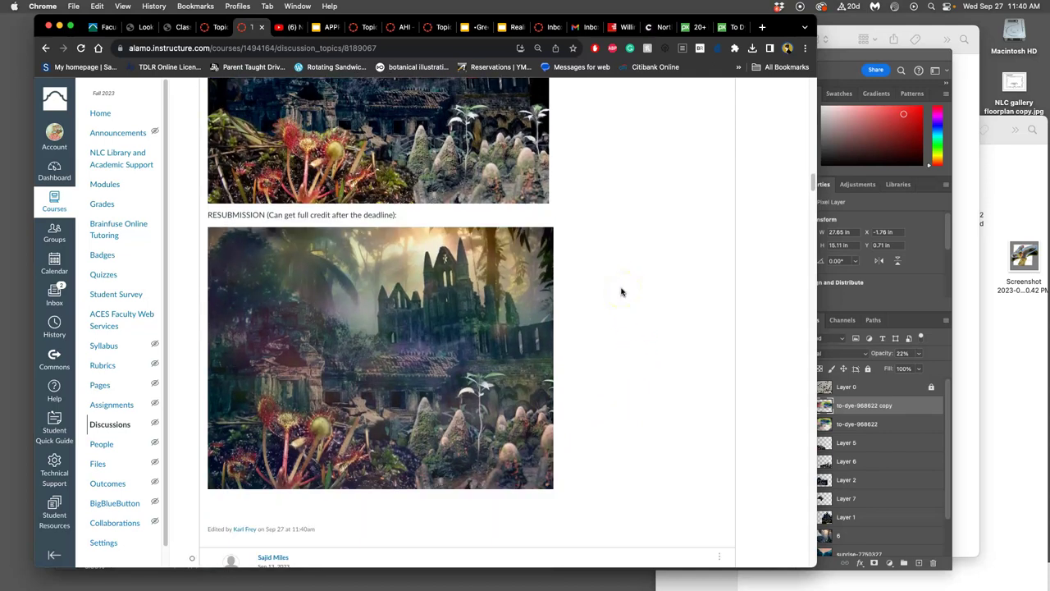
key(super+minus)
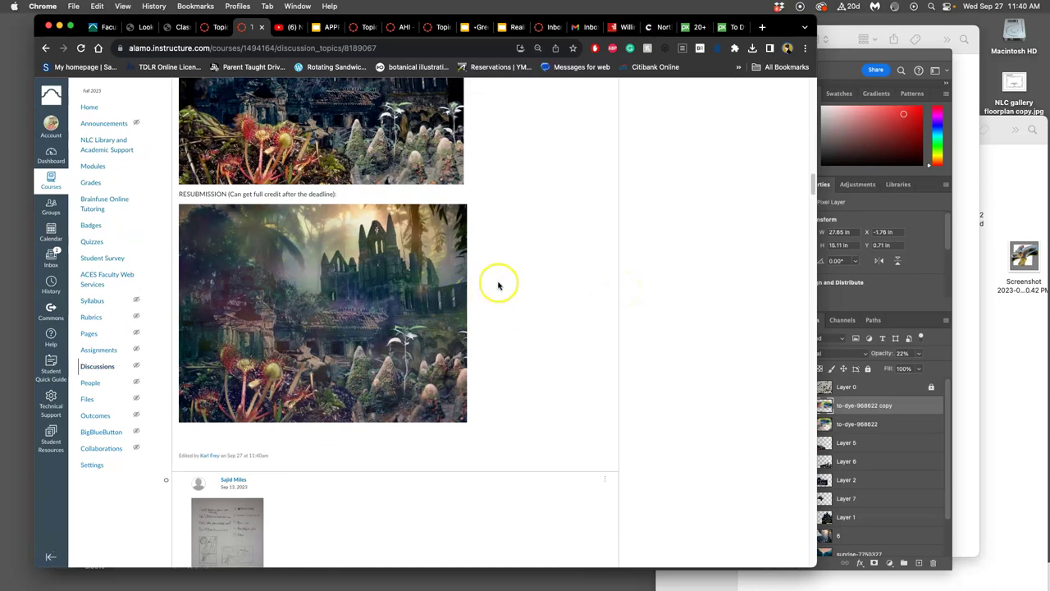
scroll(498, 285, up, 2)
scroll(498, 284, down, 3)
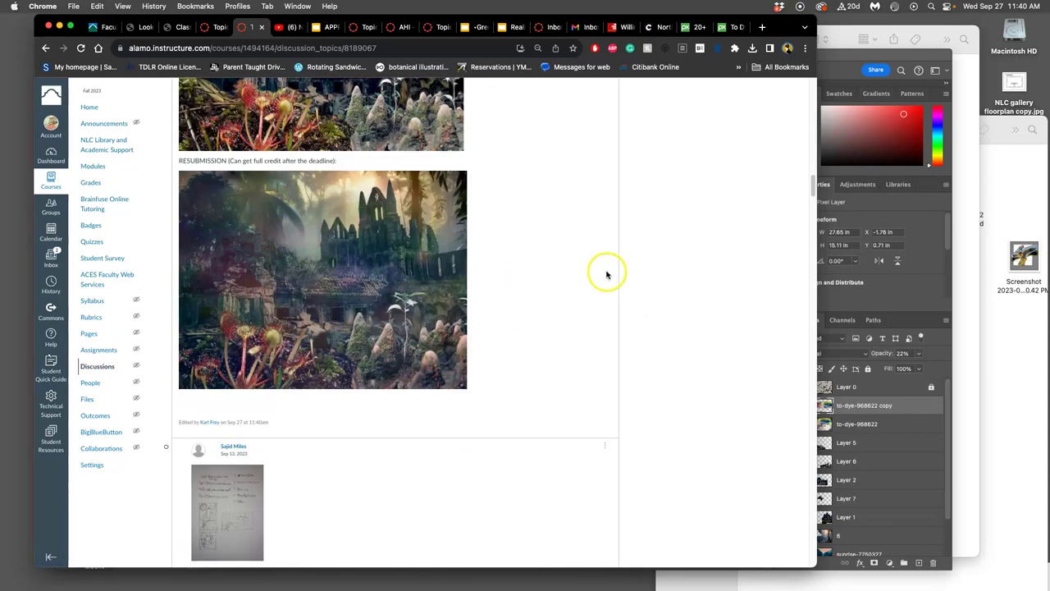
scroll(607, 275, up, 2)
Step: Switch to Photoshop and save the composite as a new PSD on the Desktop, replacing "Assign 1 Gothic Jungle" in its name with "Proving Ground 1 Creaturescape"
click(829, 61)
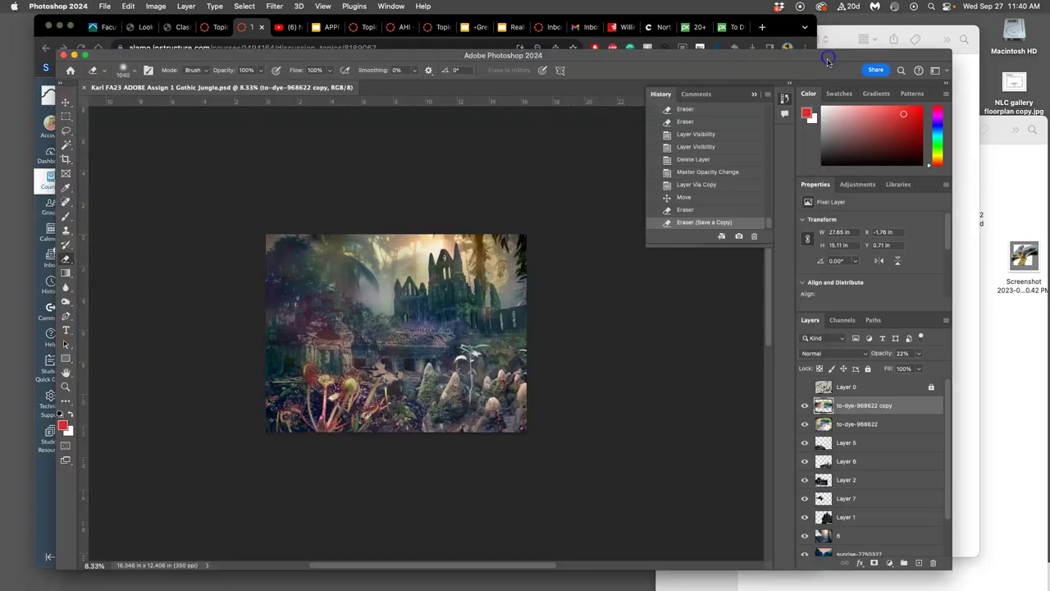
click(105, 8)
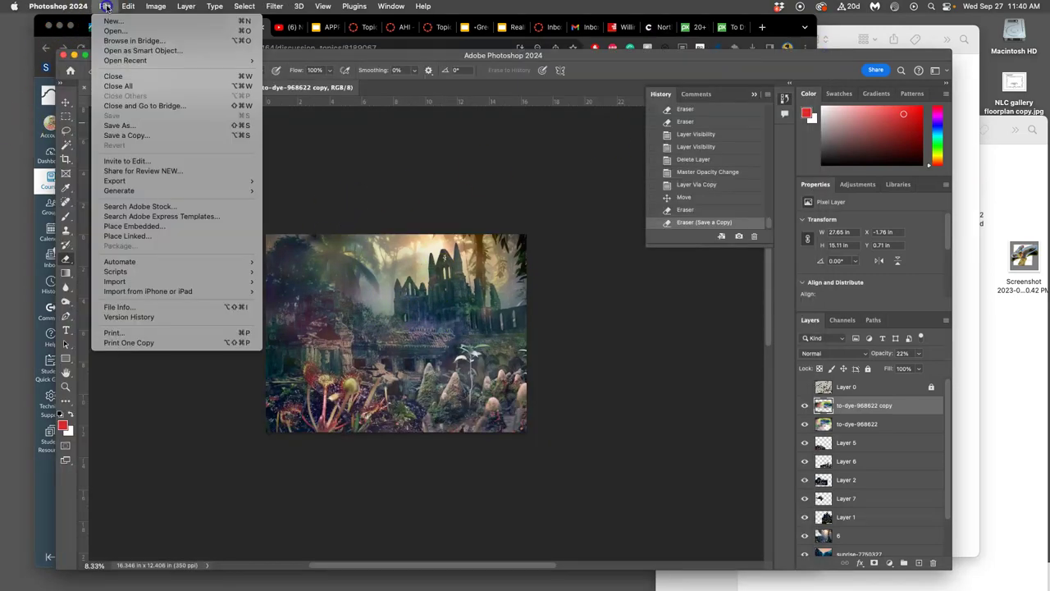
click(128, 126)
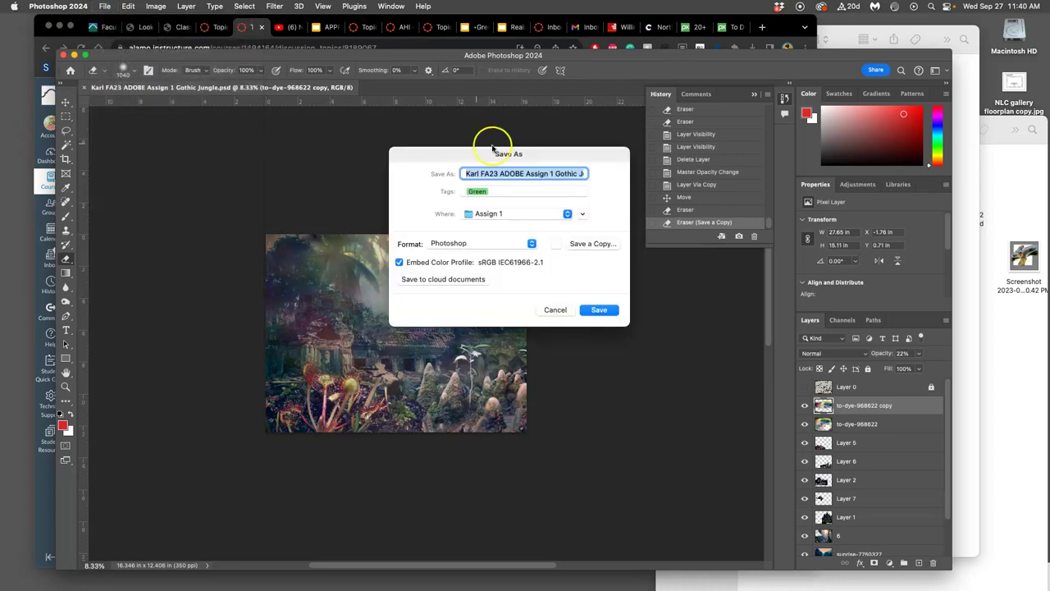
click(534, 176)
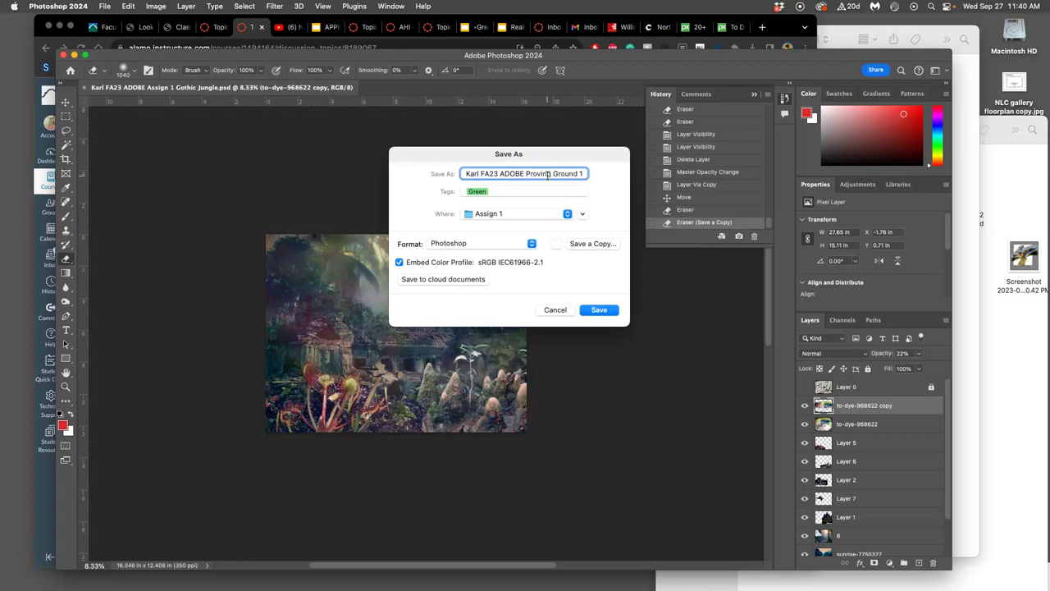
drag(549, 174, 617, 177)
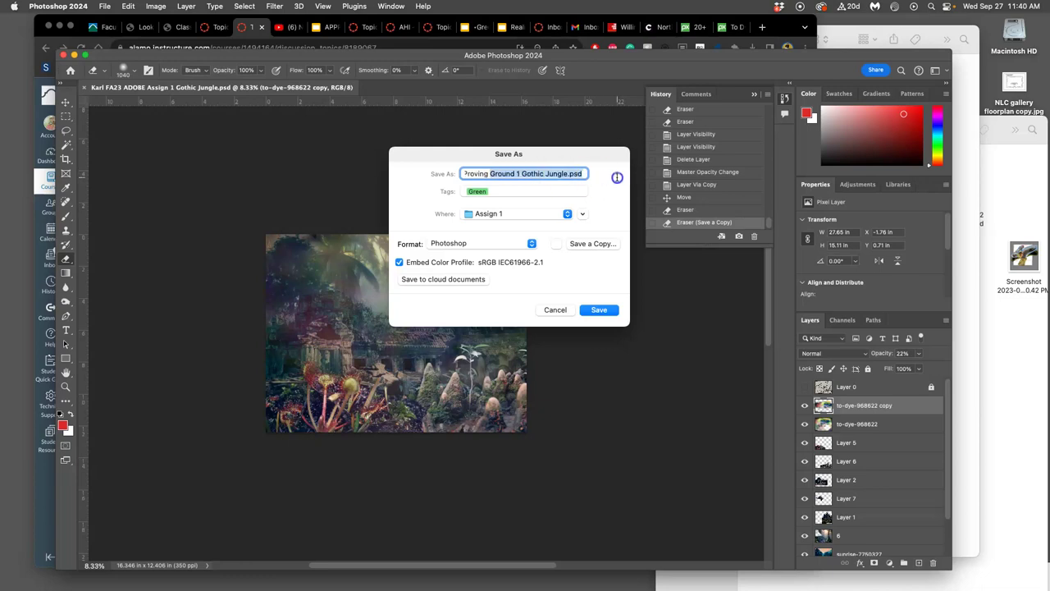
click(540, 176)
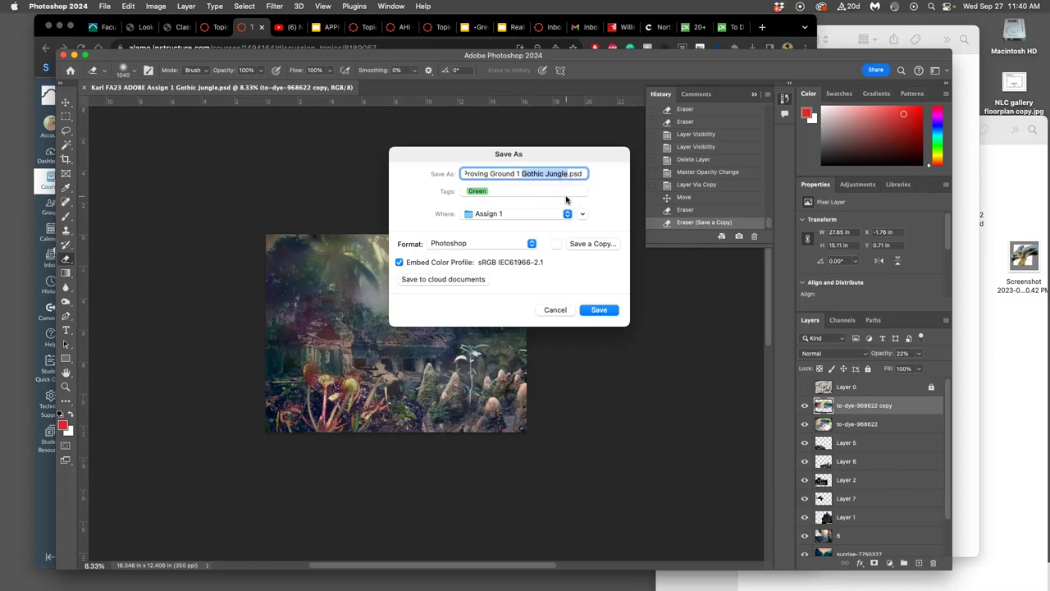
text(Cre)
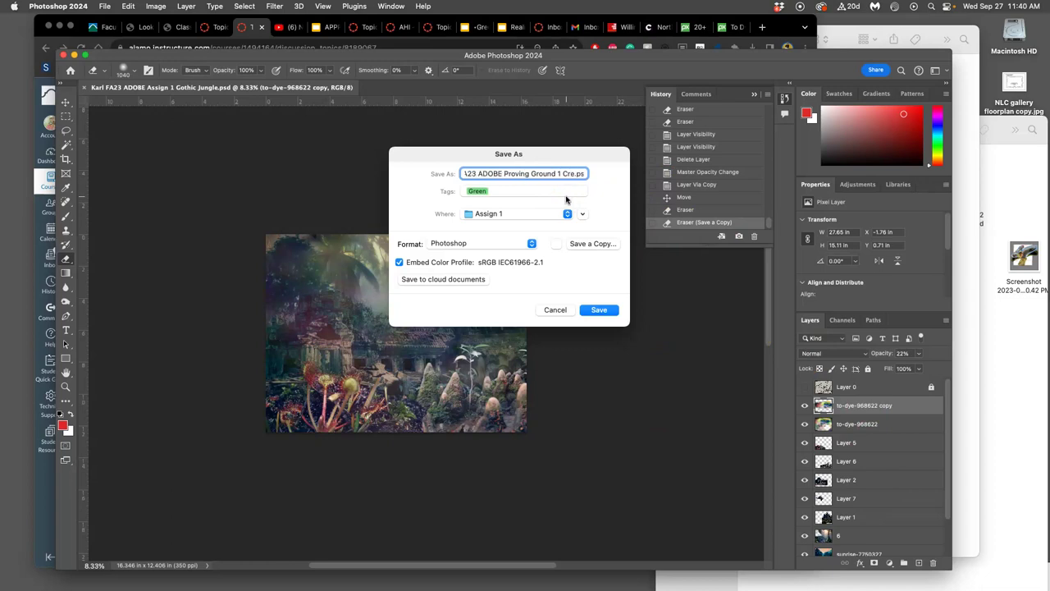
text(atr)
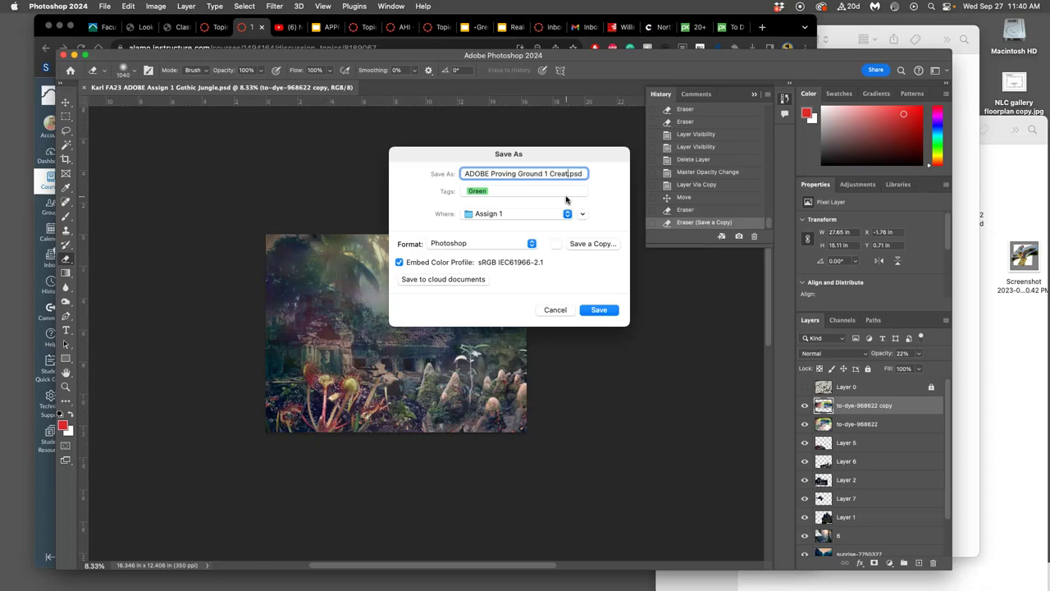
text(urescape)
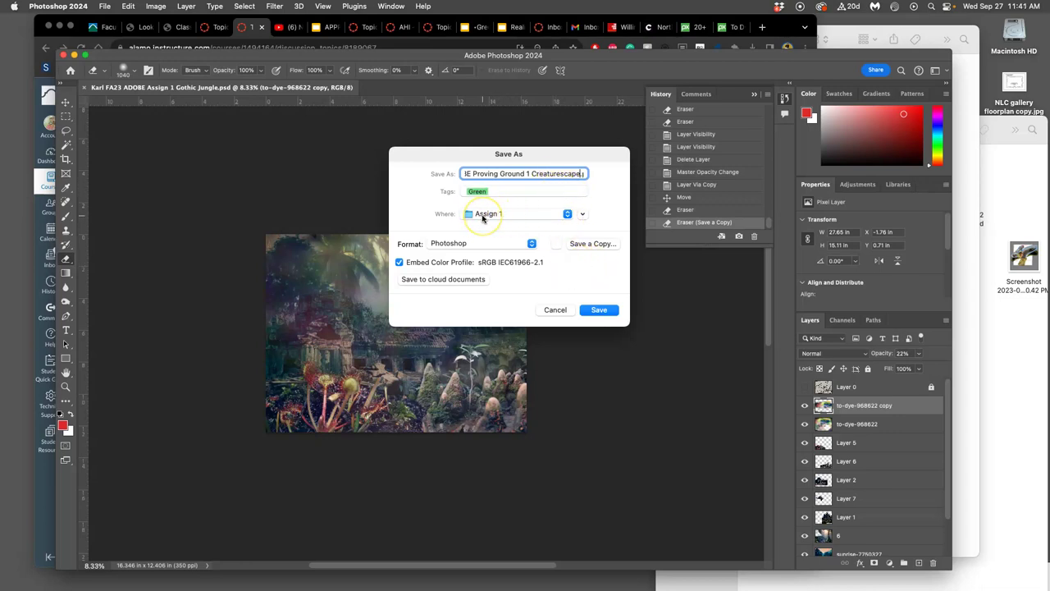
click(598, 310)
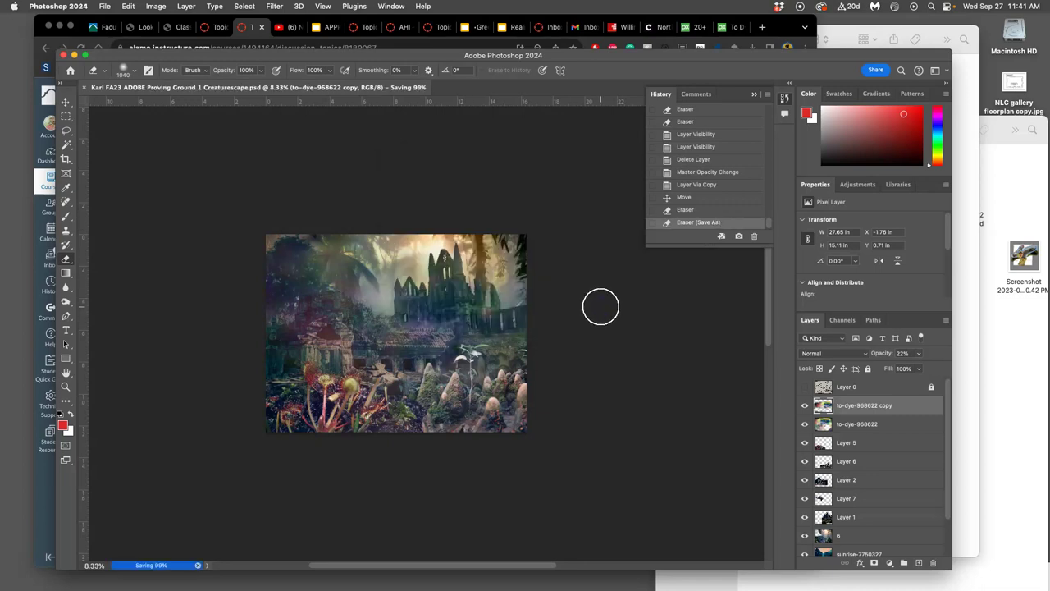
click(596, 304)
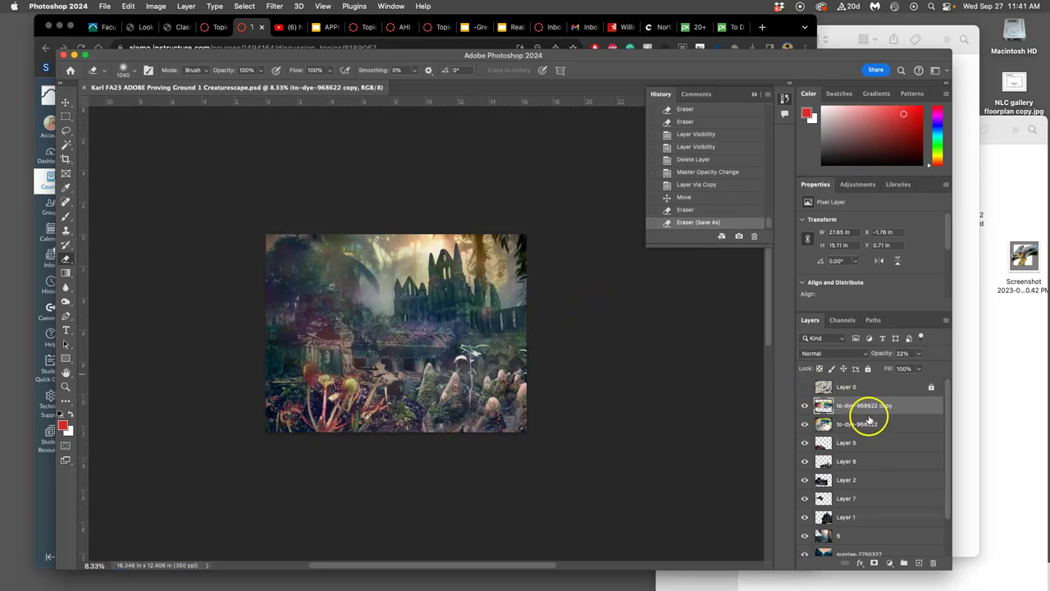
Step: Delete the hidden Layer 4 near the bottom of the layer stack
scroll(868, 418, down, 2)
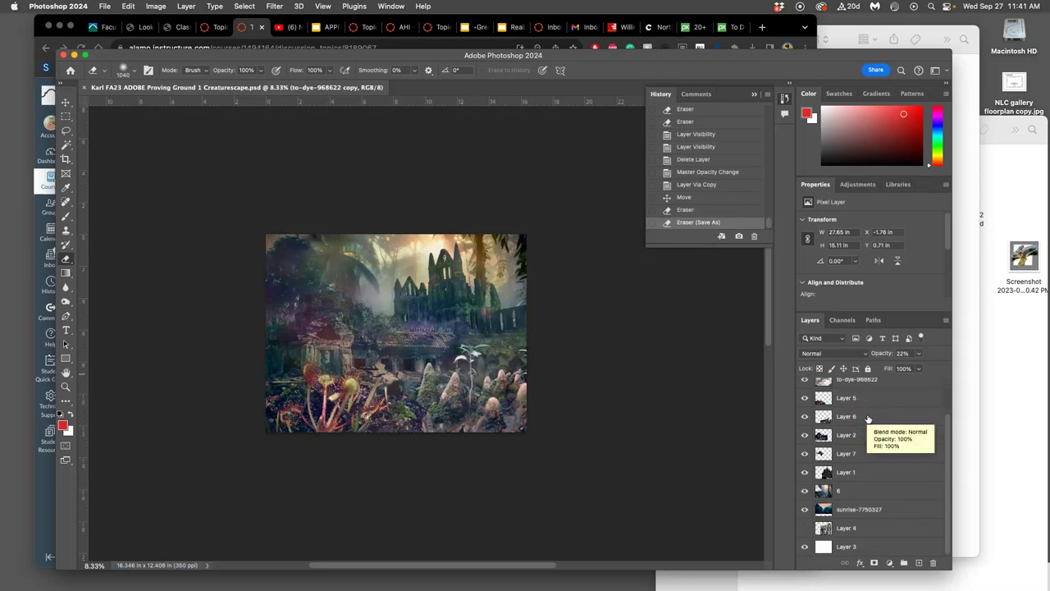
click(842, 529)
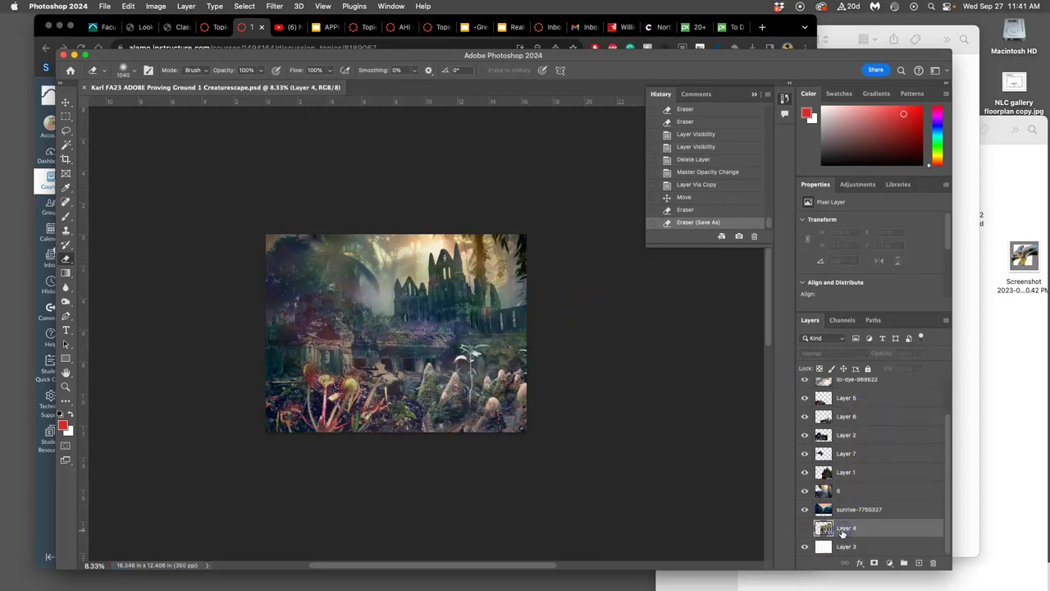
key(Delete)
Step: Show Layer 0 with the sketch overlay, unlock it and delete it
scroll(850, 468, up, 3)
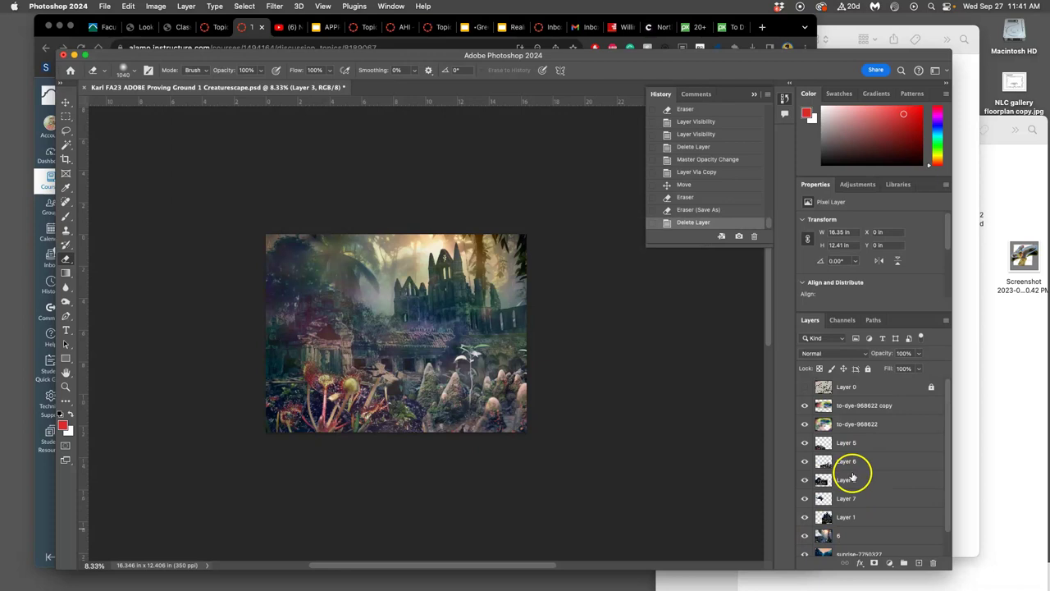
click(804, 387)
click(807, 388)
click(807, 388)
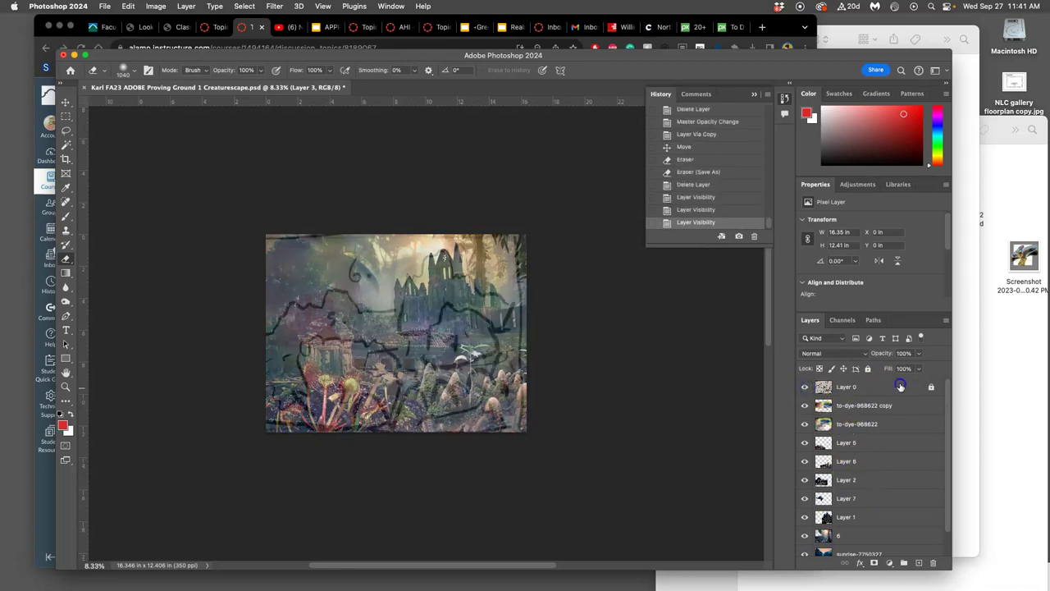
click(925, 383)
click(868, 369)
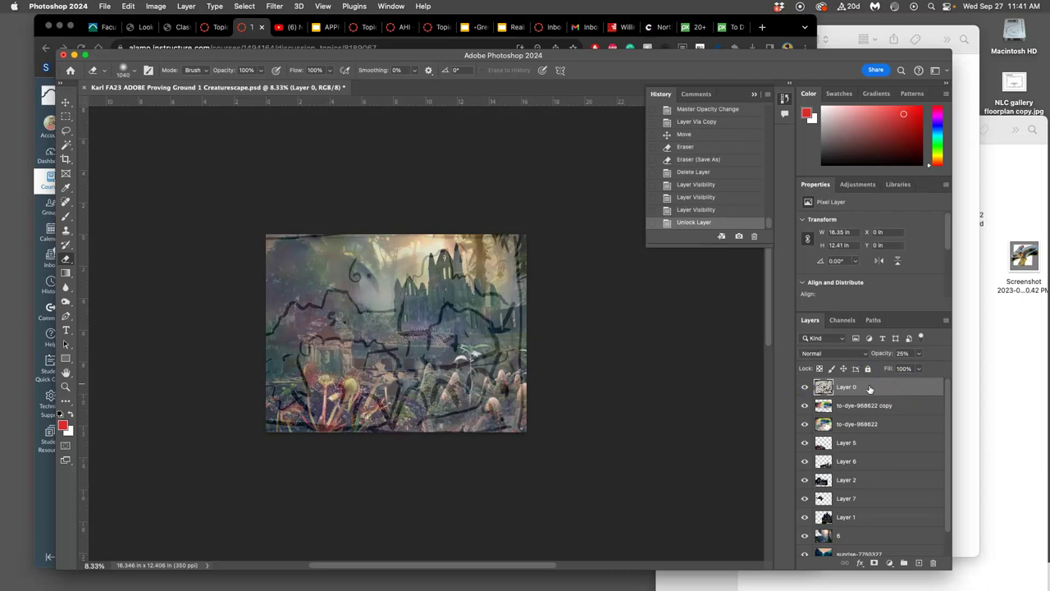
key(Delete)
Step: Check what the sunrise-7750327, 6, Layer 1 and Layer 7 layers contribute by hiding and showing each of them
scroll(874, 410, down, 1)
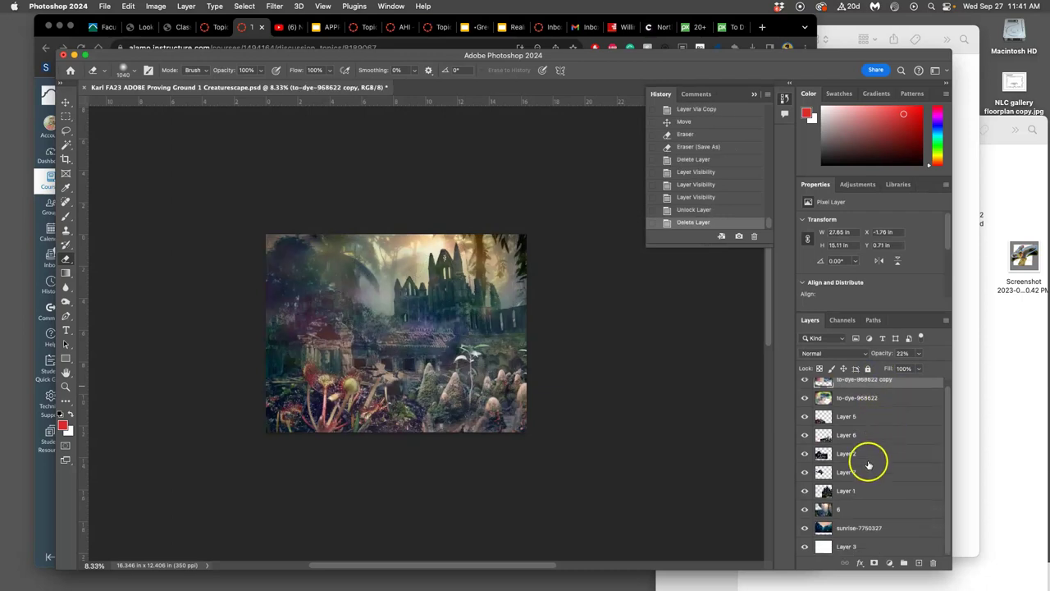
click(805, 527)
click(804, 527)
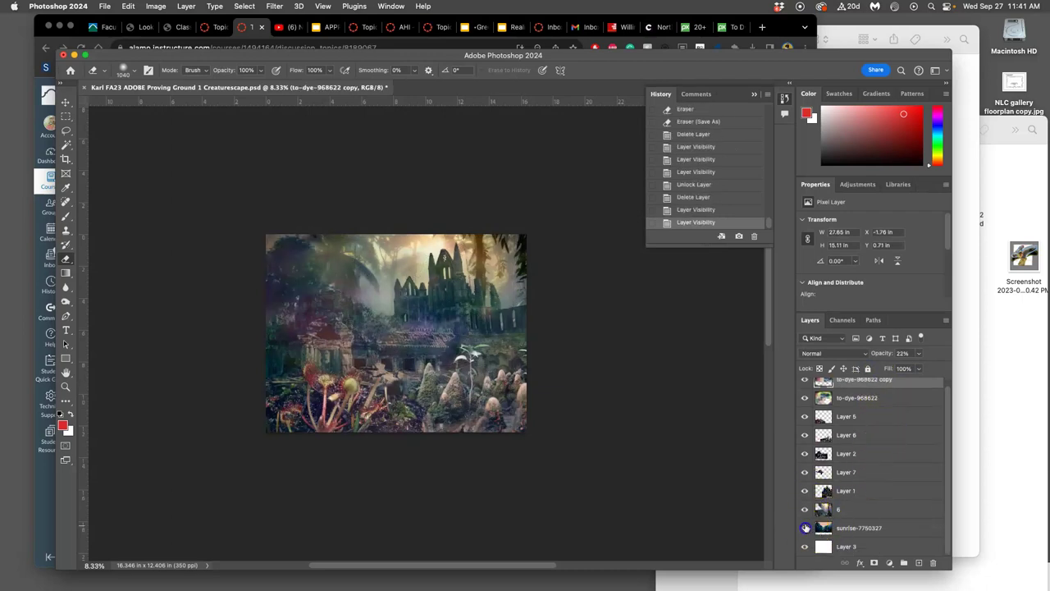
click(805, 510)
click(804, 511)
click(805, 490)
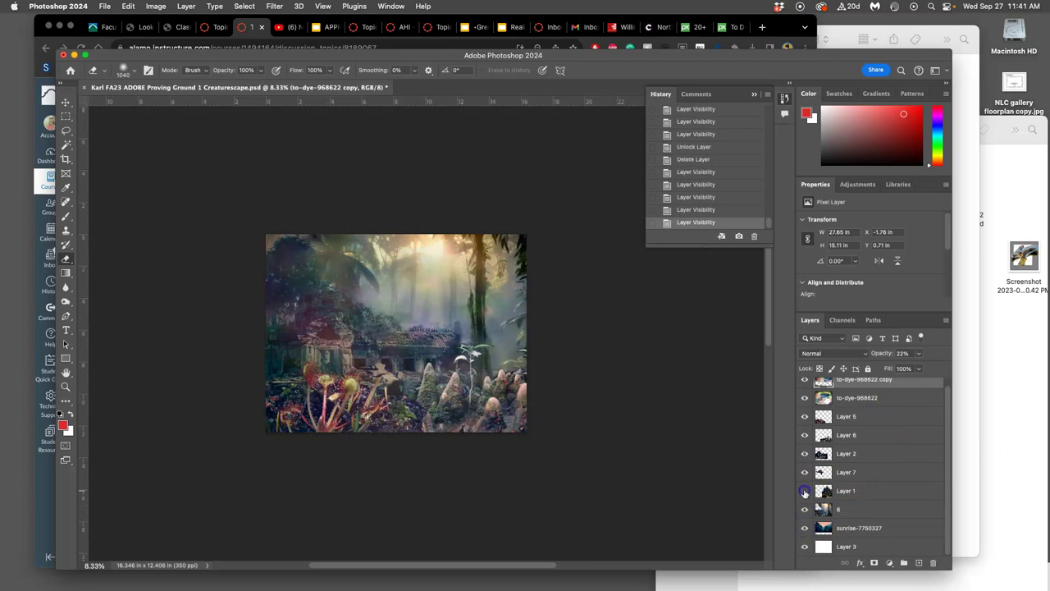
click(804, 491)
click(804, 472)
click(805, 471)
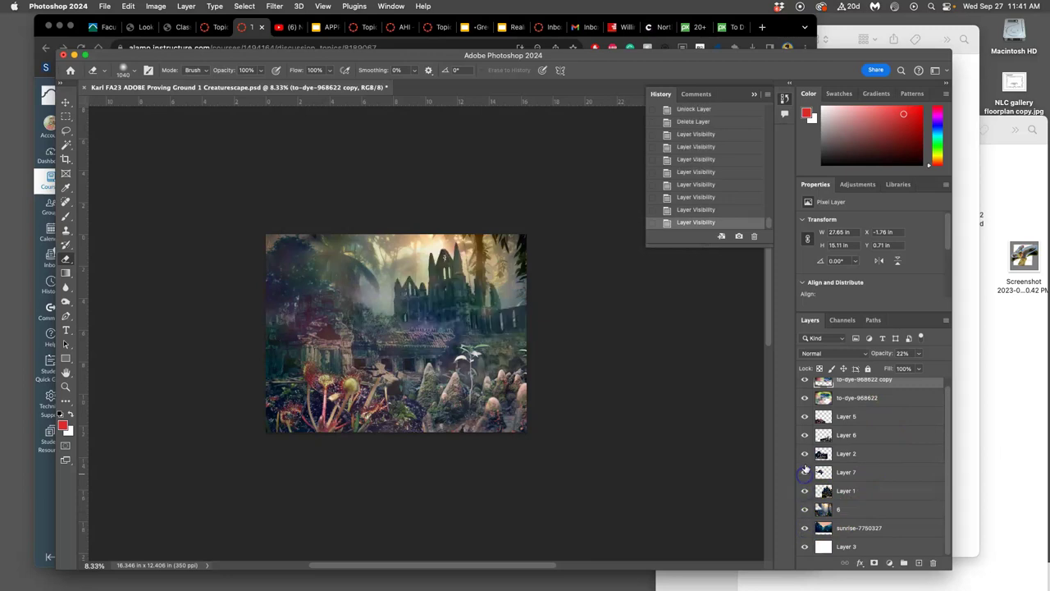
Step: Compare the jungle ruins at close range with Layer 7 and Layer 1 hidden and shown
click(806, 474)
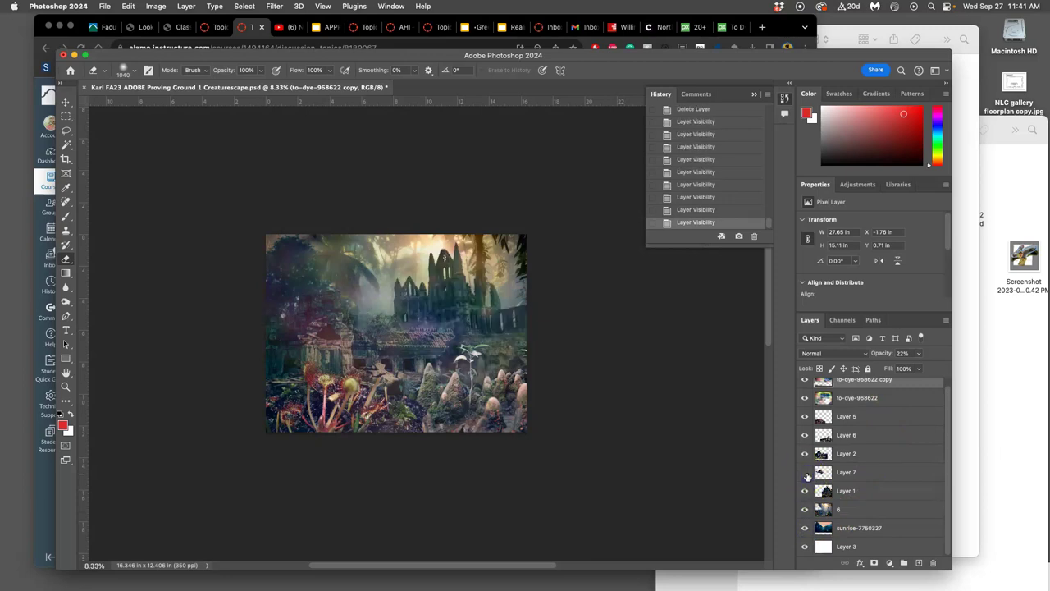
click(805, 473)
click(805, 473)
click(805, 473)
click(805, 474)
key(super+plus)
key(super+plus)
key(super+plus)
click(806, 474)
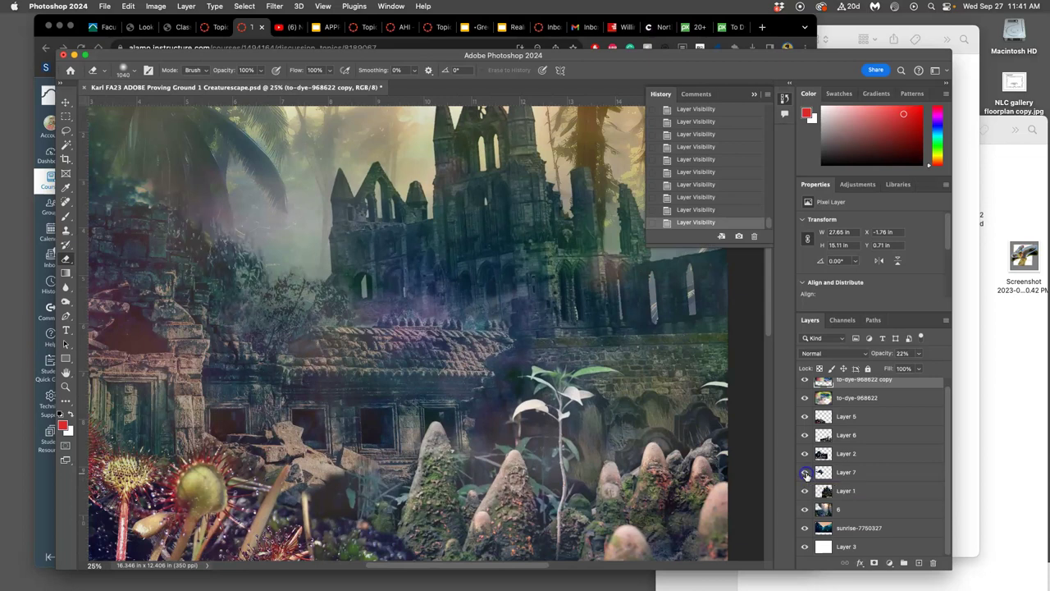
click(806, 474)
drag(539, 406, 746, 418)
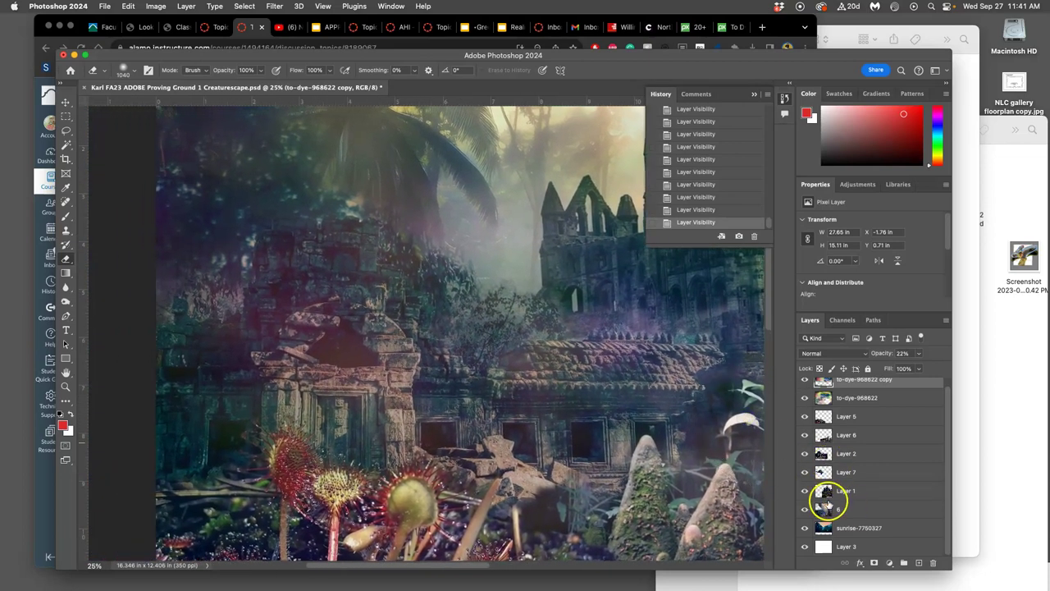
click(804, 491)
click(804, 490)
click(804, 473)
click(803, 473)
Step: Erase along the upper edges of Layer 7 around the ruin with the soft 1040 px Eraser and save the file
click(823, 472)
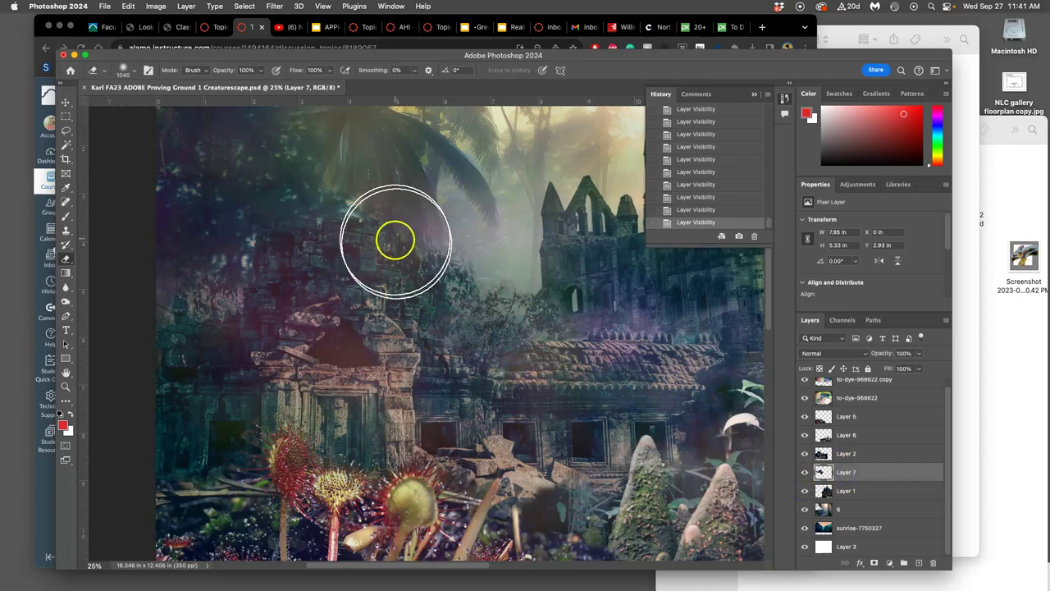
mouse_move(479, 306)
mouse_down()
mouse_move(465, 312)
mouse_move(506, 303)
mouse_move(489, 342)
mouse_up()
key(super+z)
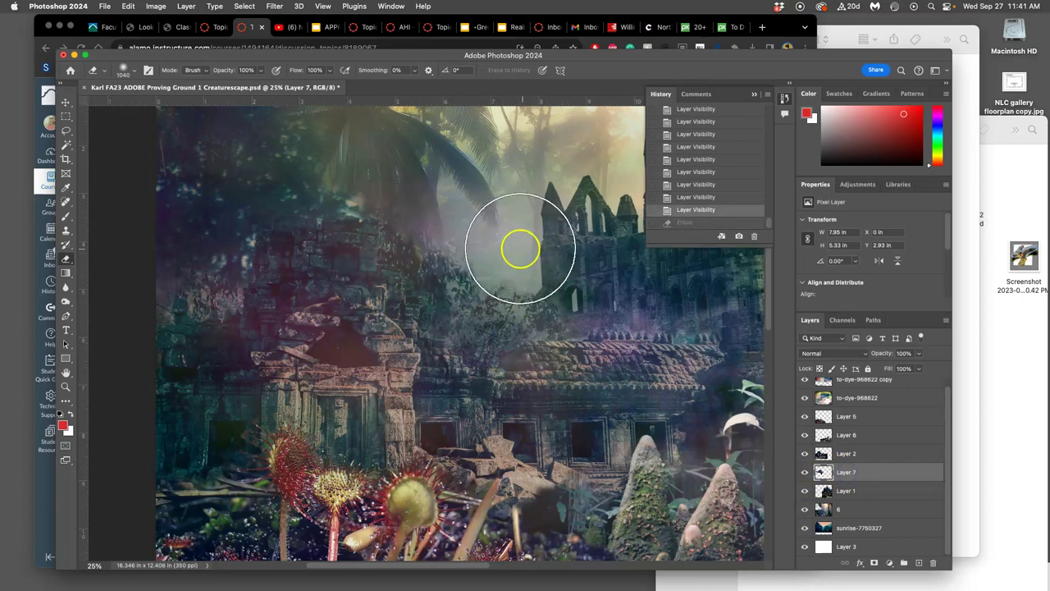
mouse_move(516, 247)
mouse_down()
mouse_move(511, 211)
mouse_move(205, 188)
mouse_move(296, 178)
mouse_up()
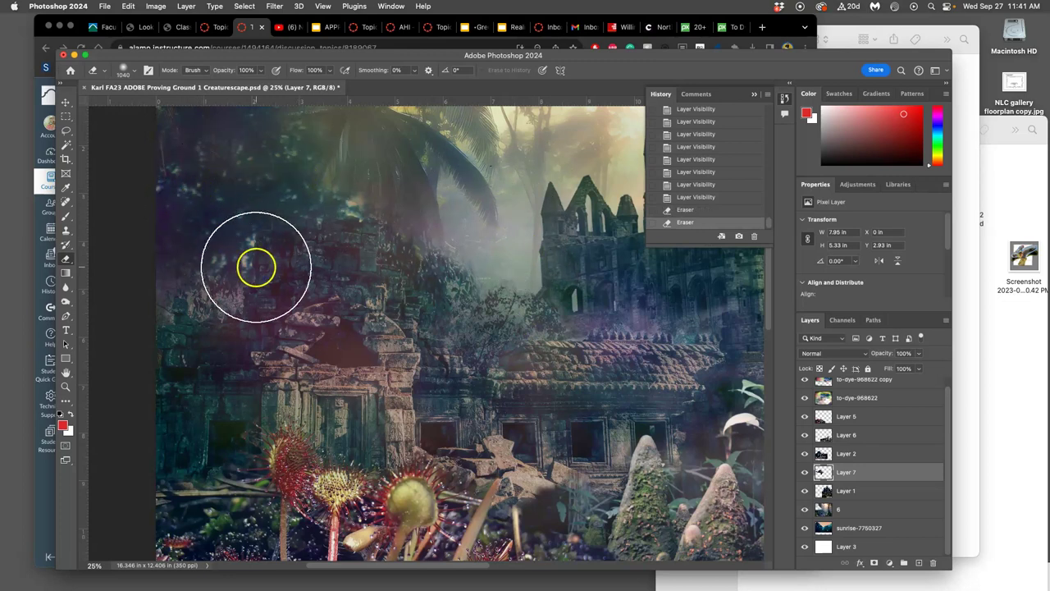
key(super+minus)
key(super+minus)
key(super+minus)
key(super+minus)
key(super+s)
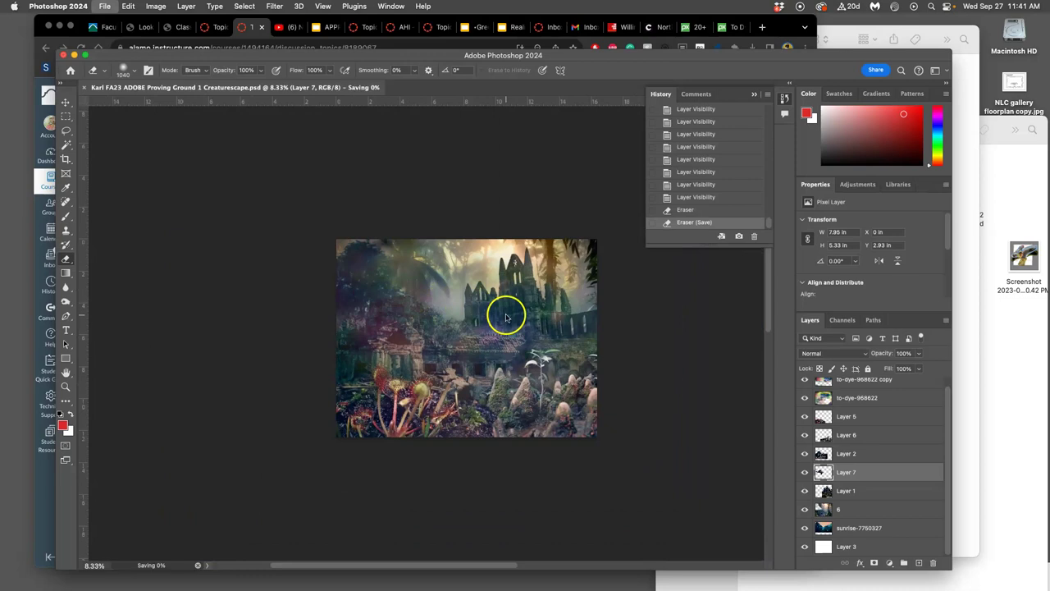
scroll(689, 323, right, 5)
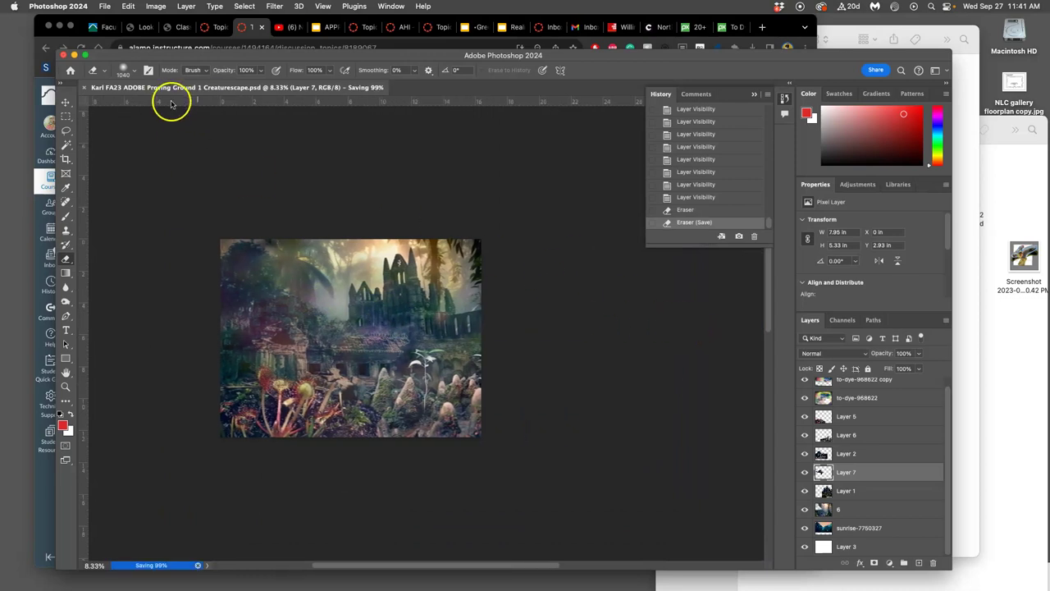
Step: Move the Proving Ground 1 Creaturescape PSD beneath the resubmission JPEG on the Desktop and apply a colour tag to it
key(F11)
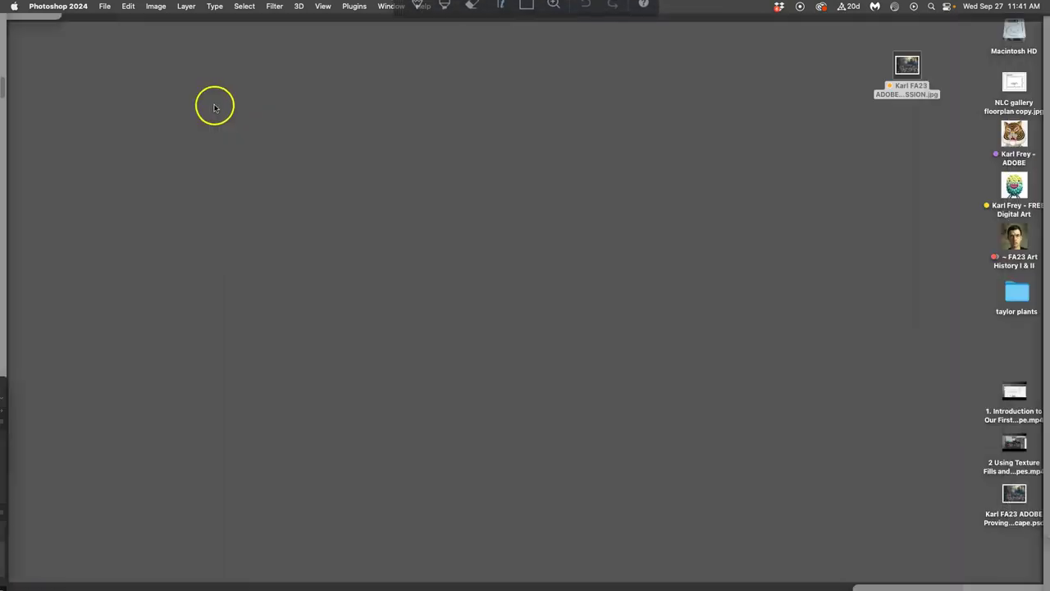
drag(1015, 492, 927, 153)
right_click(927, 153)
click(725, 313)
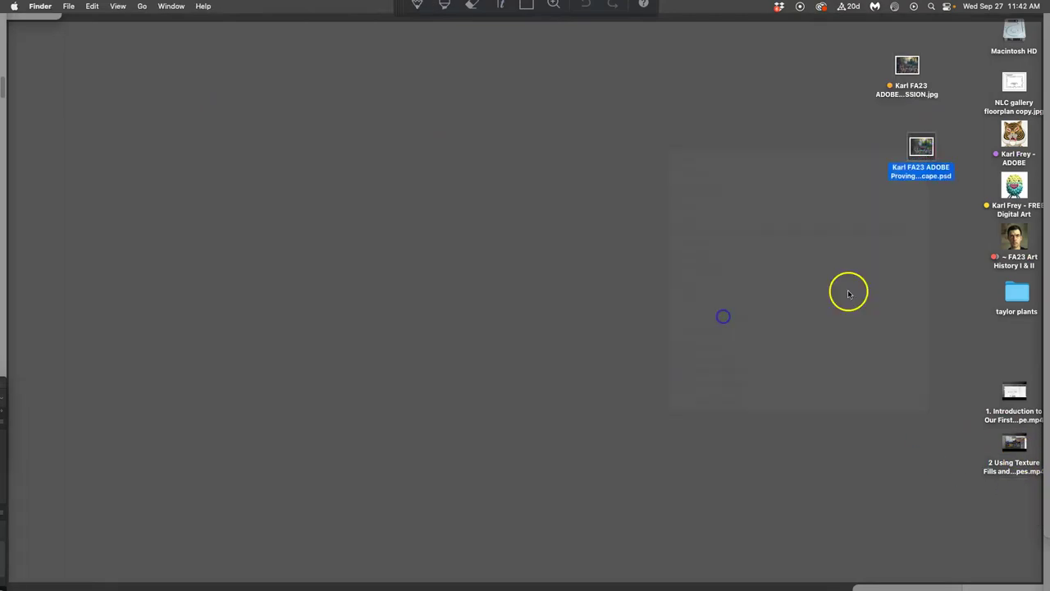
key(F11)
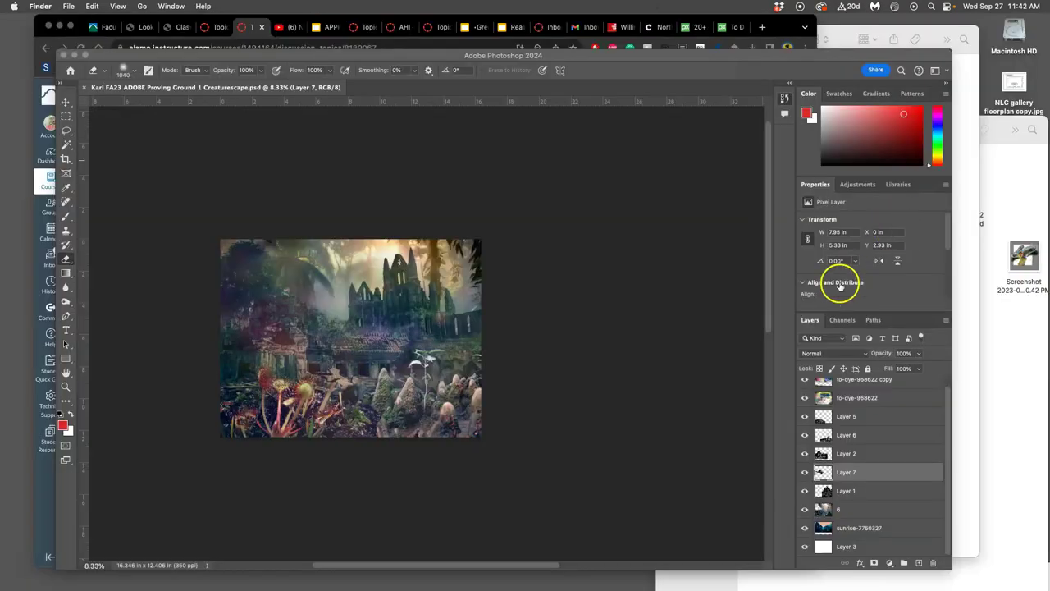
Step: Bring the Assign 2 folder into view in Finder and preview the Assign 2 Creature PNG copy
click(983, 264)
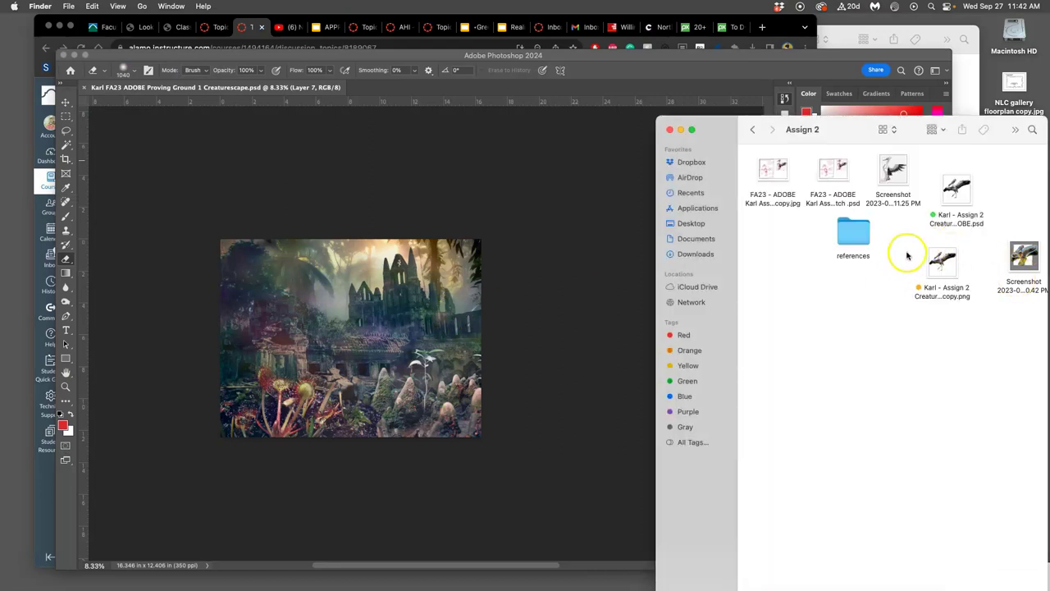
drag(914, 123, 781, 78)
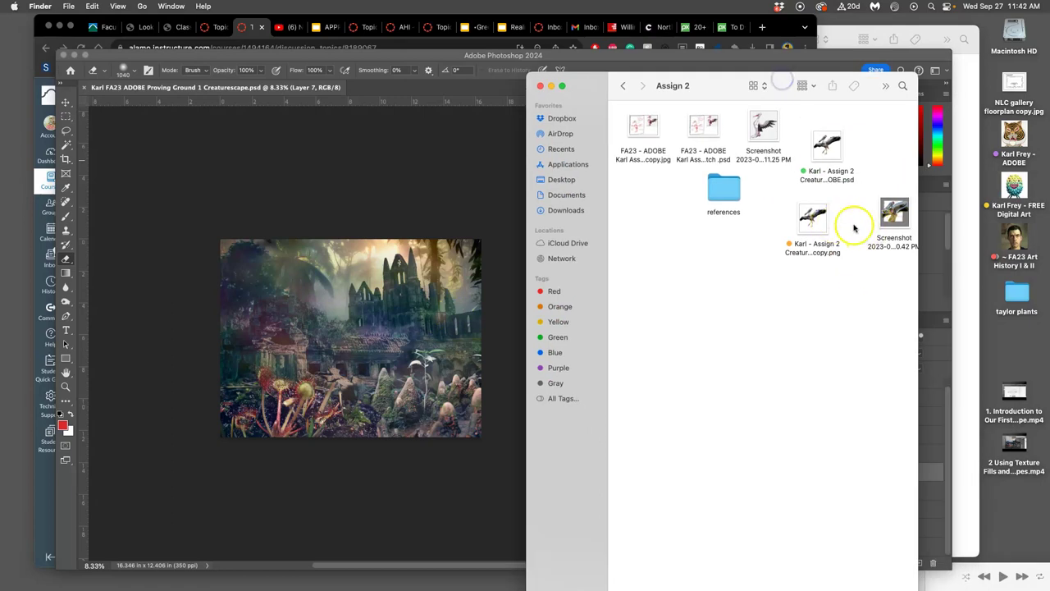
double_click(816, 222)
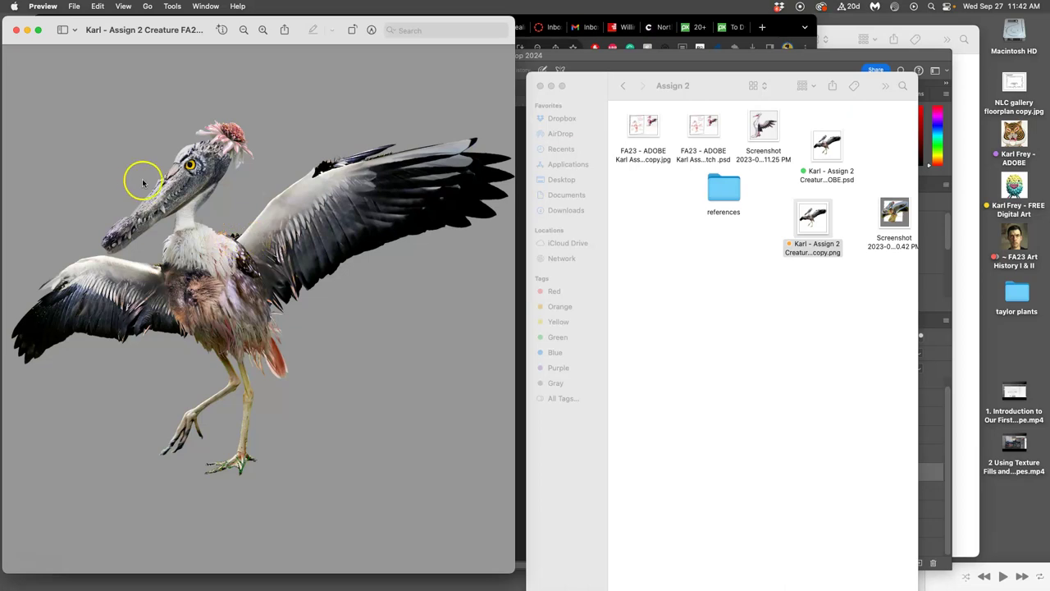
click(17, 30)
click(740, 292)
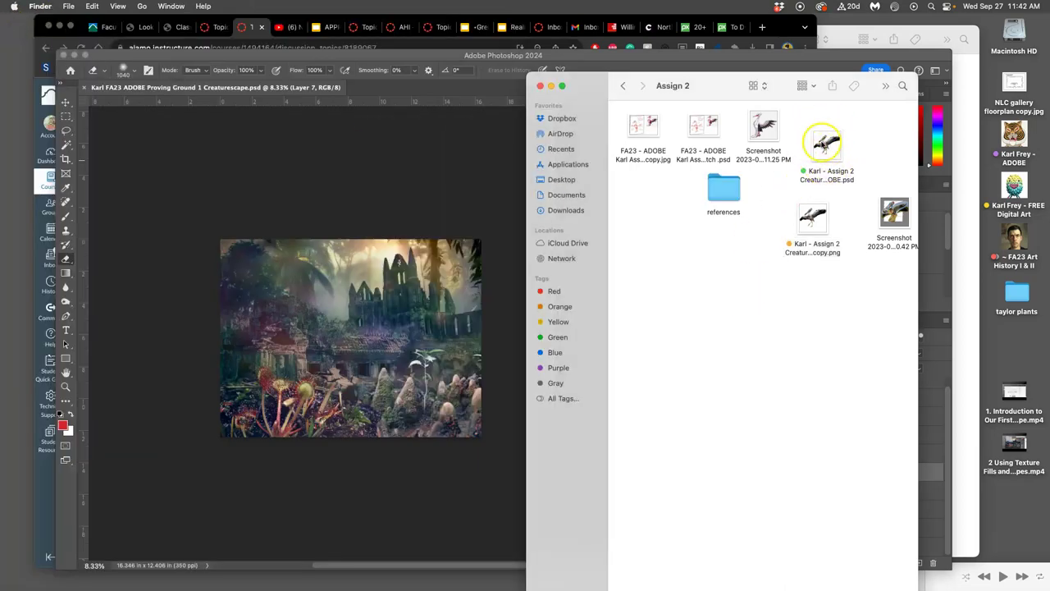
Step: Open the Assign 2 Creature FA23 ADOBE PSD in Photoshop and check its existing CLONE STAMP layer
double_click(824, 132)
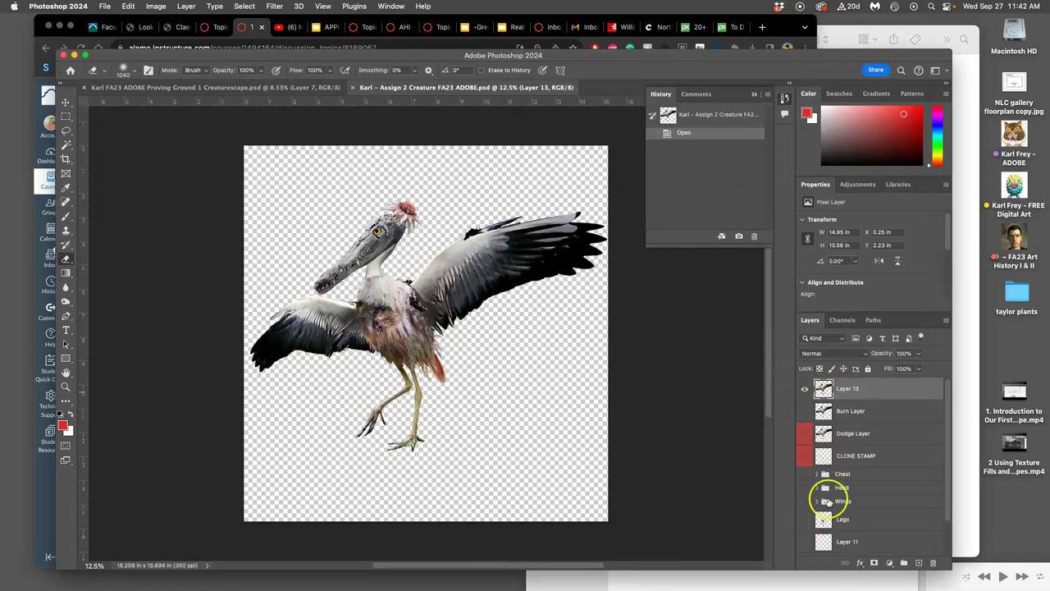
click(803, 451)
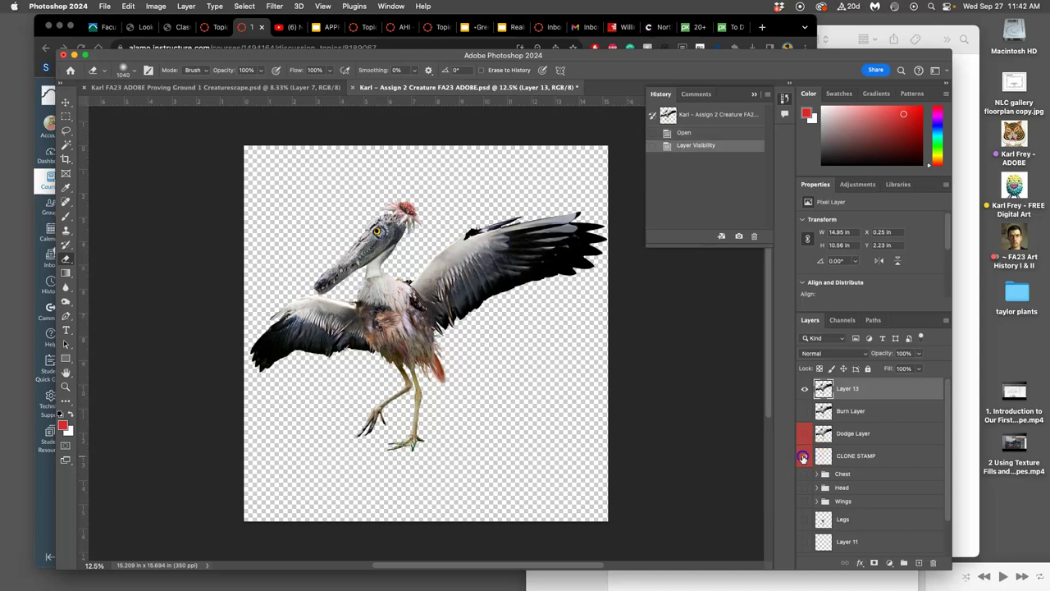
click(804, 455)
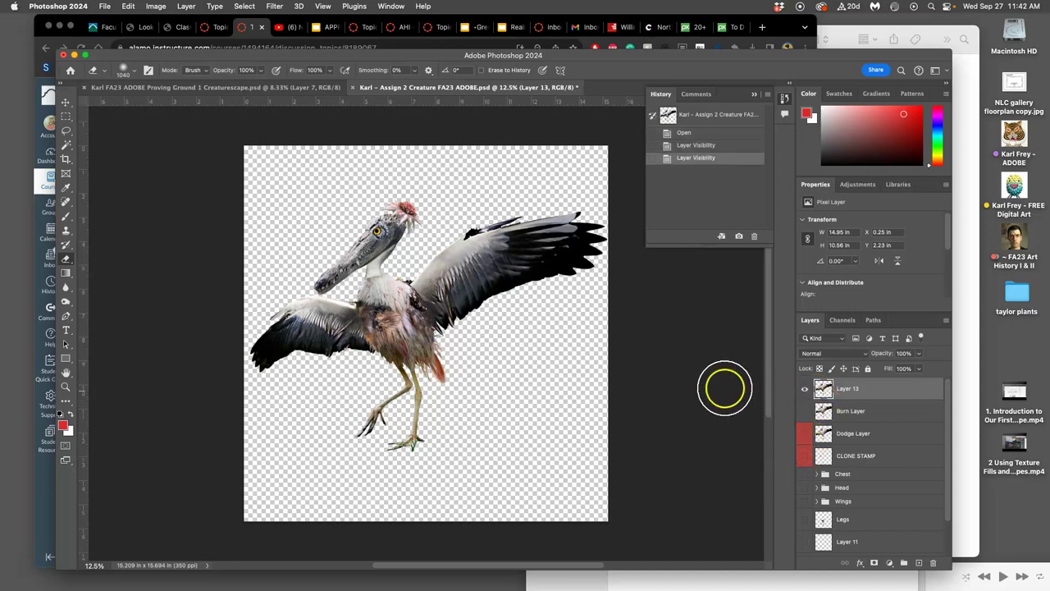
Step: Add a new layer above Layer 13, name it "Clone Stamp" and label it red
key(super+equal)
key(super+equal)
key(super+equal)
scroll(434, 290, up, 5)
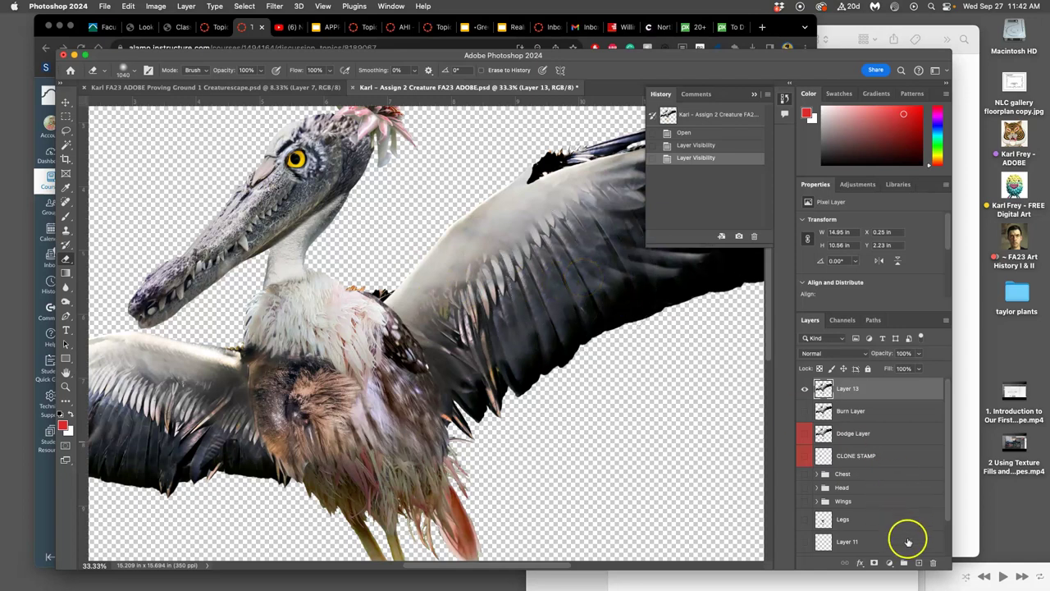
click(918, 562)
double_click(844, 388)
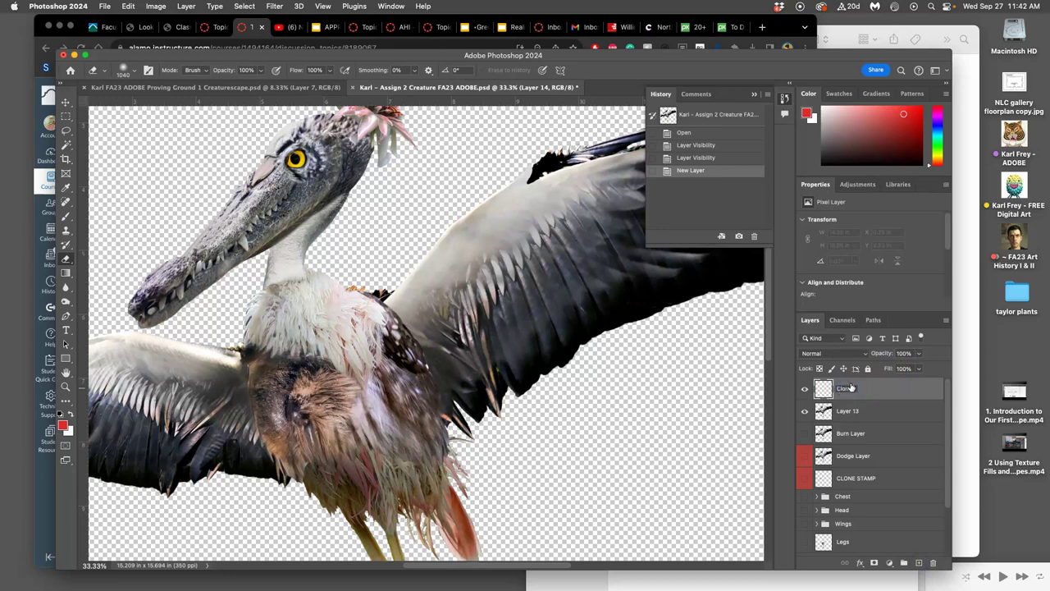
text(Clone Stamp)
key(Return)
right_click(804, 387)
click(837, 429)
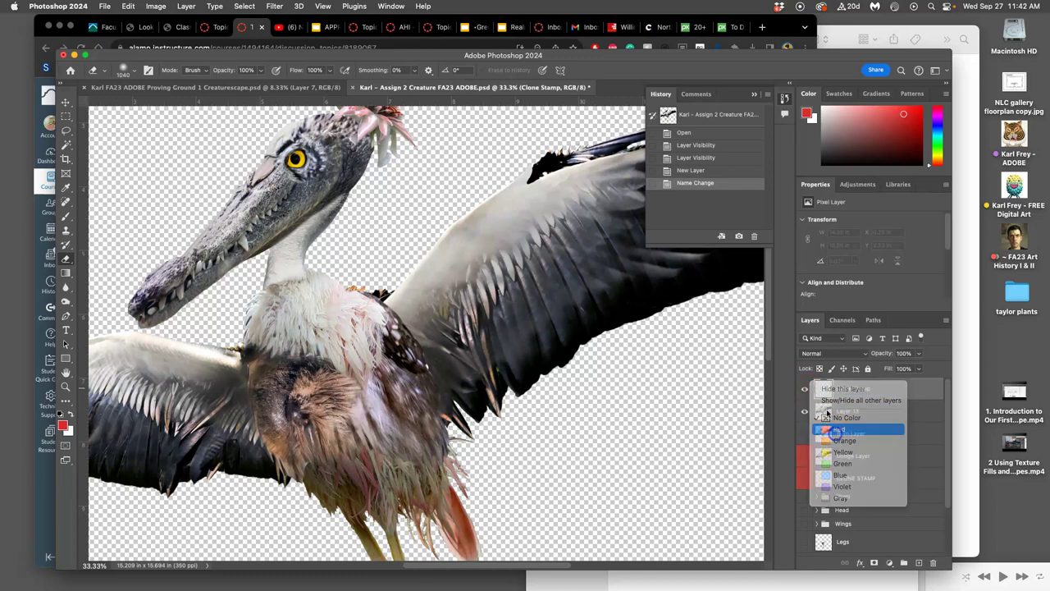
Step: Set the soft brush size to 47 px, keeping opacity at 100%
click(136, 76)
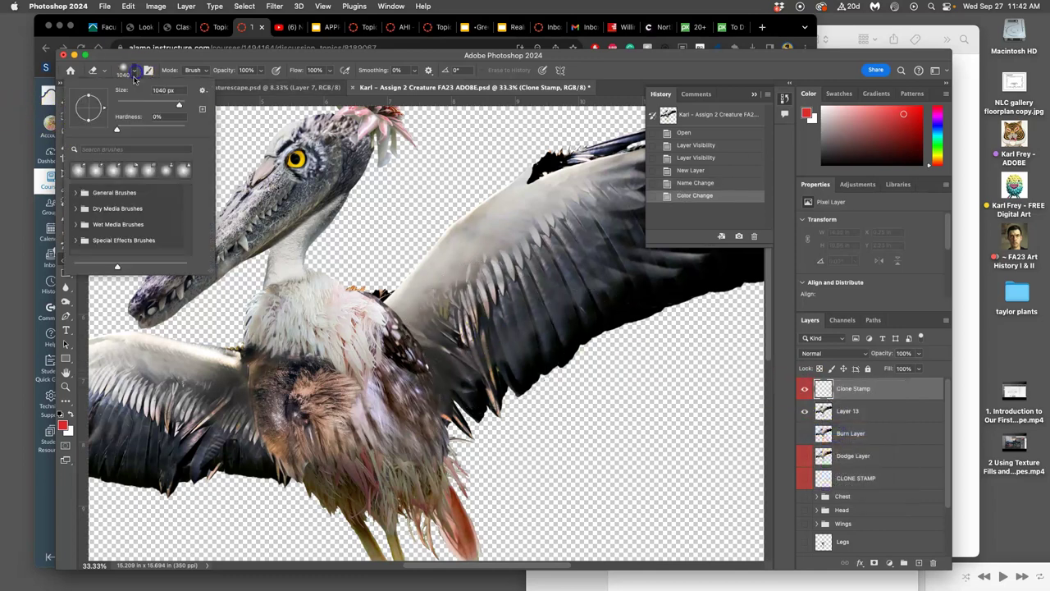
click(128, 103)
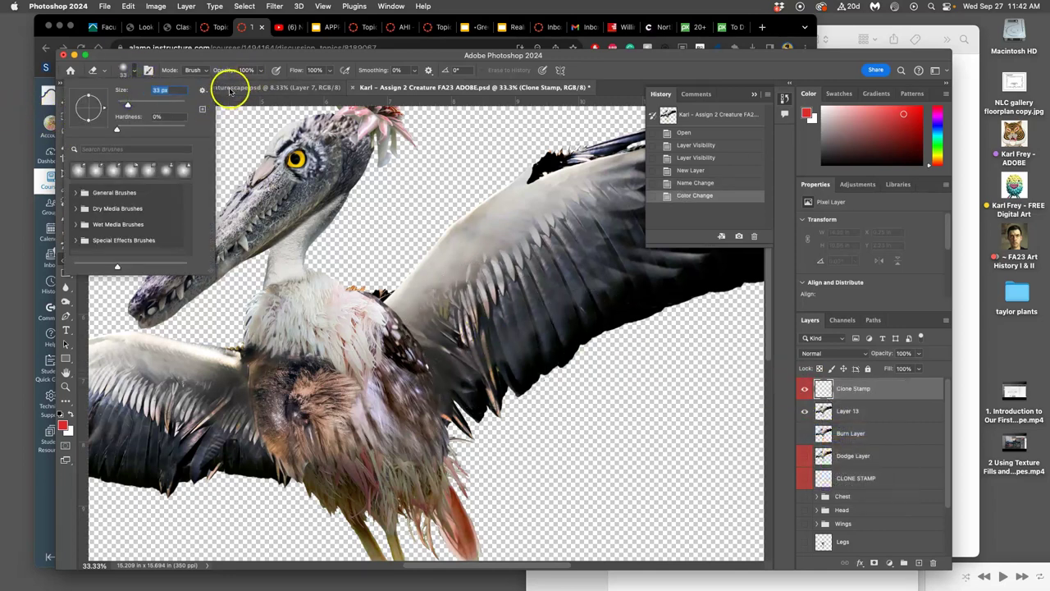
click(256, 70)
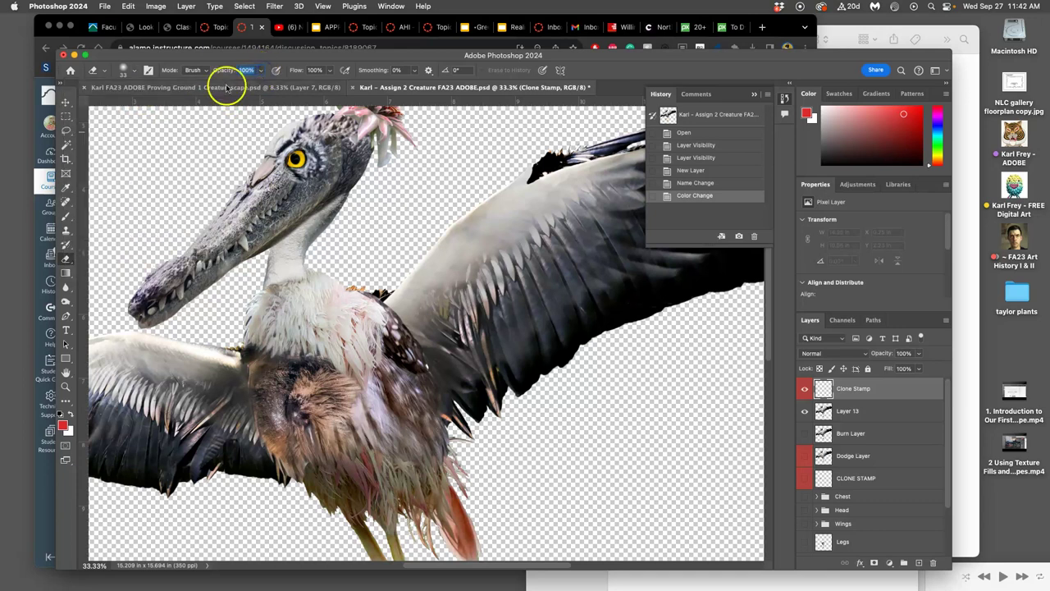
click(131, 75)
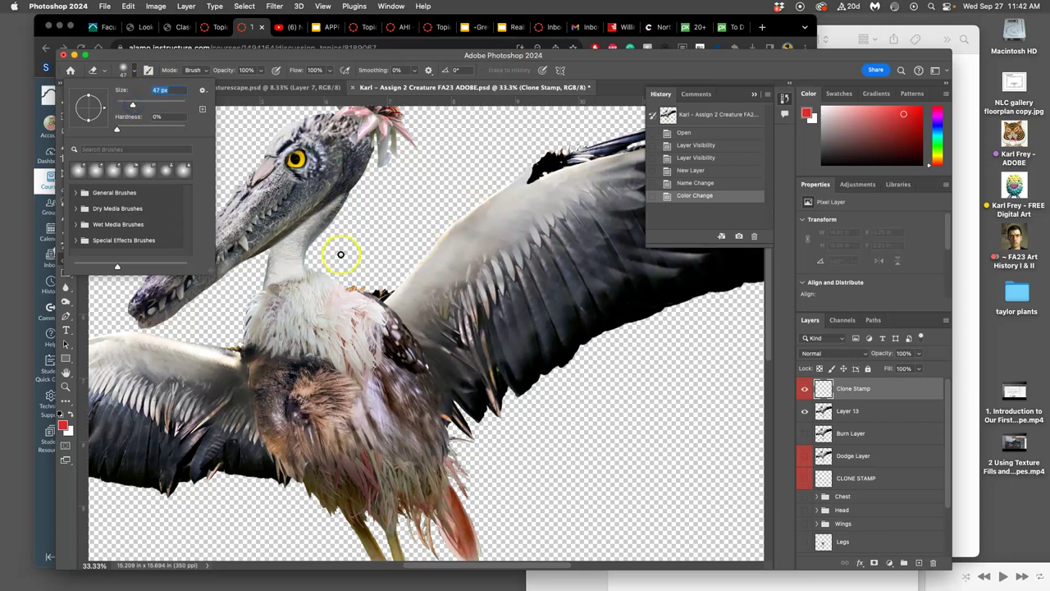
click(349, 296)
click(508, 238)
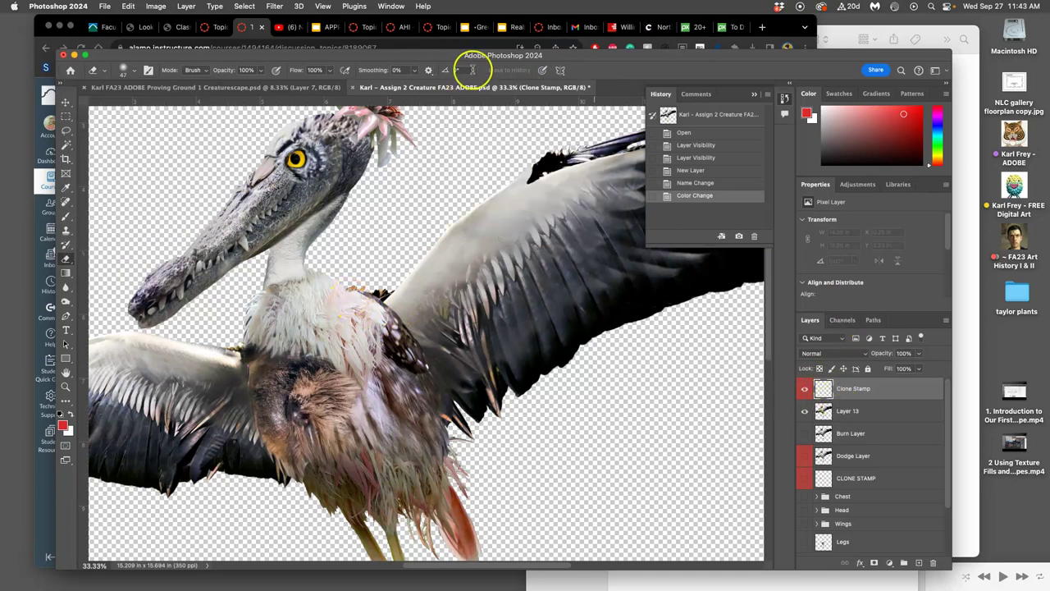
Step: Clone pale feathers over the dark and orange fringe between the neck and raised wing with a 23 px Clone Stamp, comparing before and after
click(66, 230)
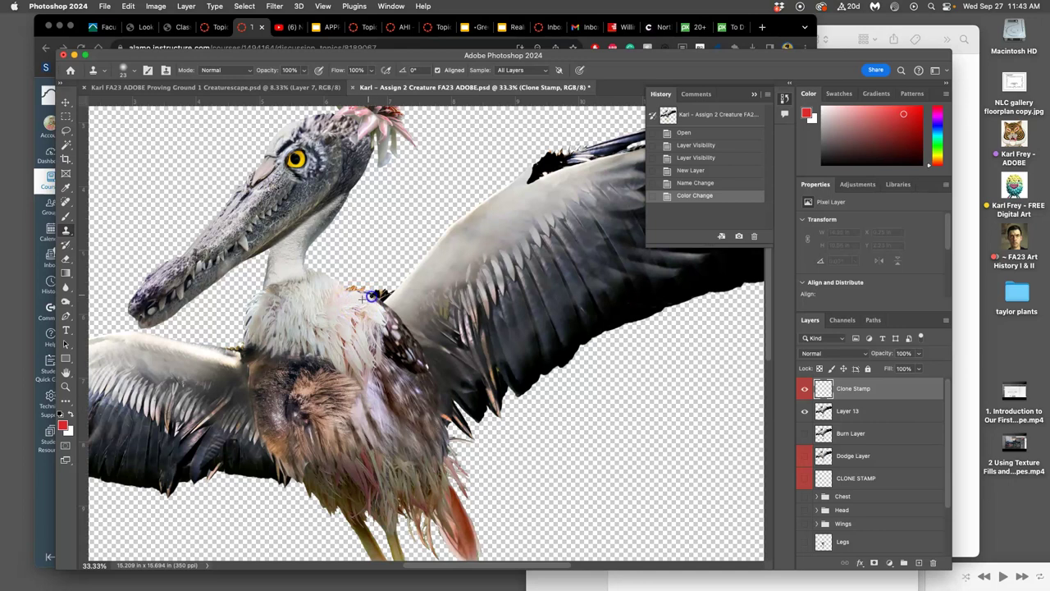
click(374, 298)
key(super+equal)
key(super+equal)
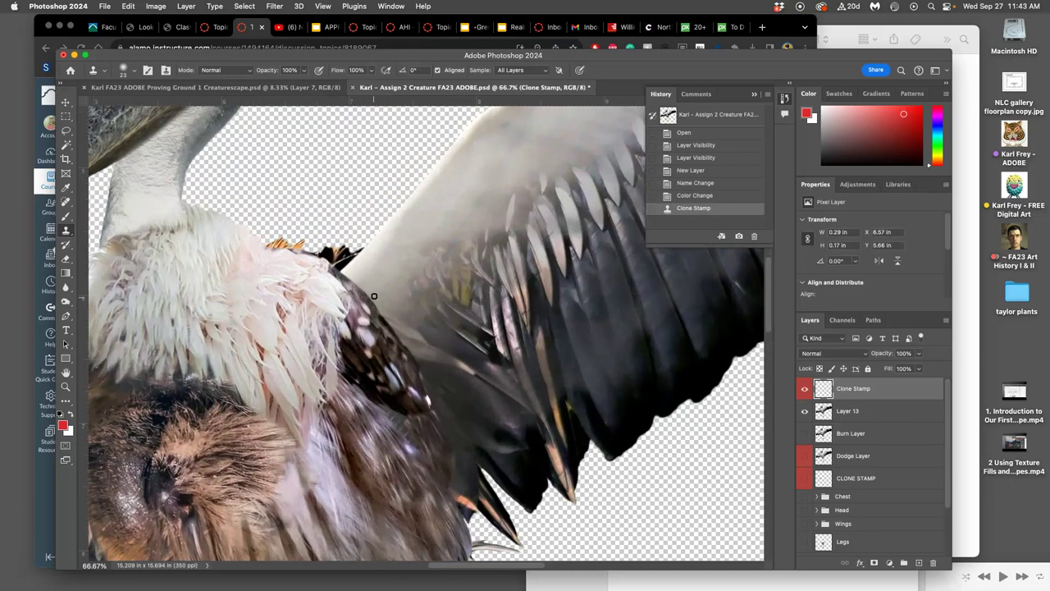
drag(362, 274, 476, 284)
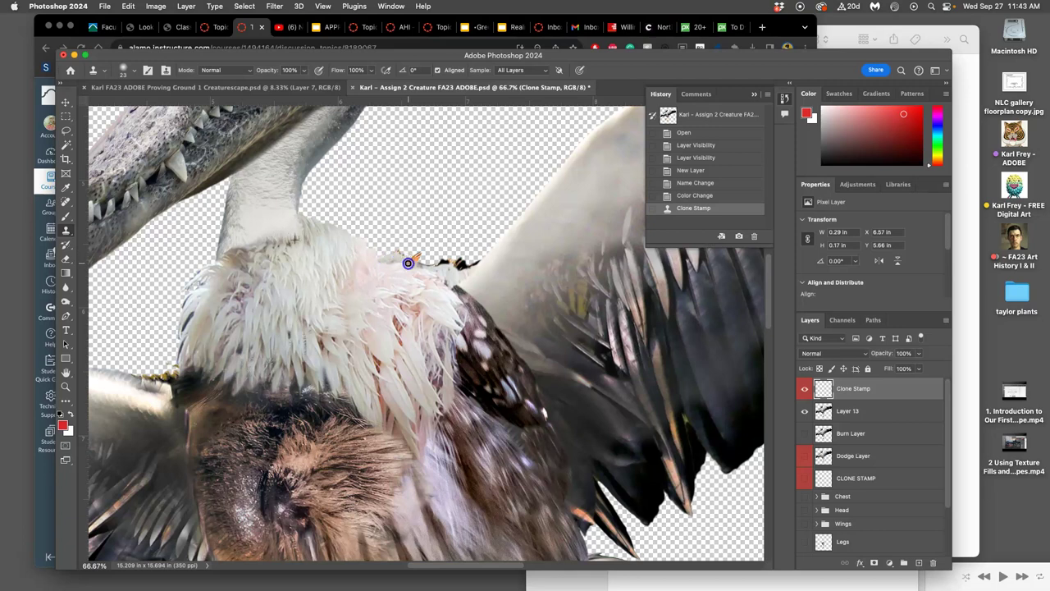
drag(415, 261, 381, 304)
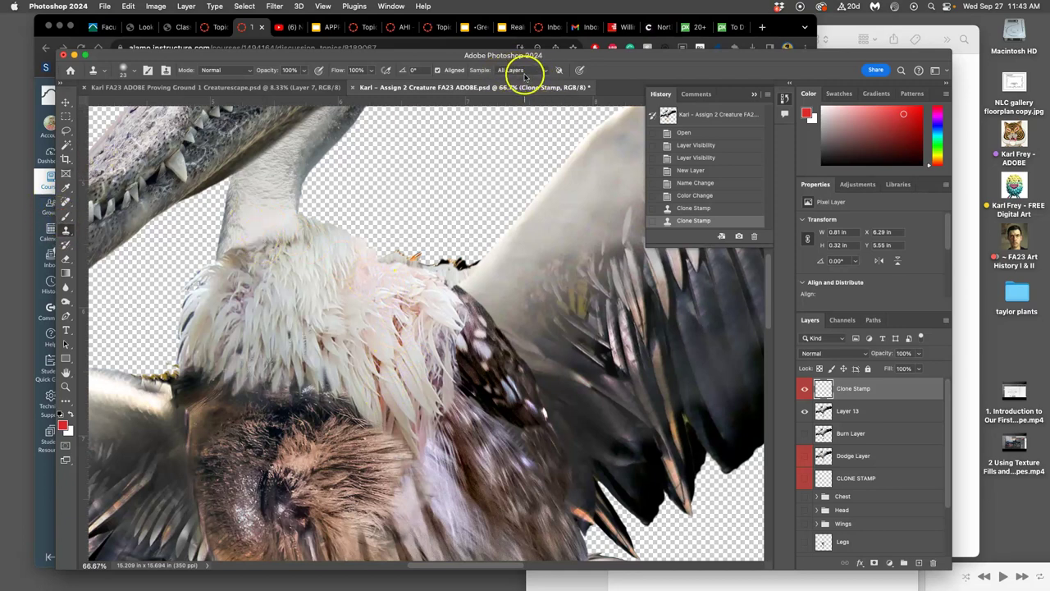
click(803, 389)
click(803, 389)
click(803, 389)
click(804, 389)
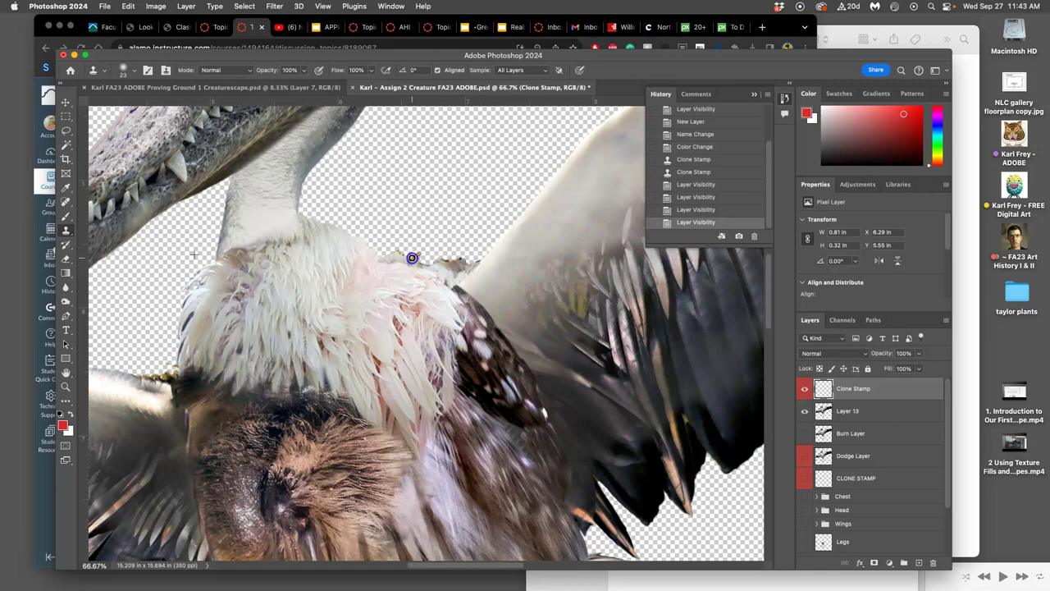
click(411, 258)
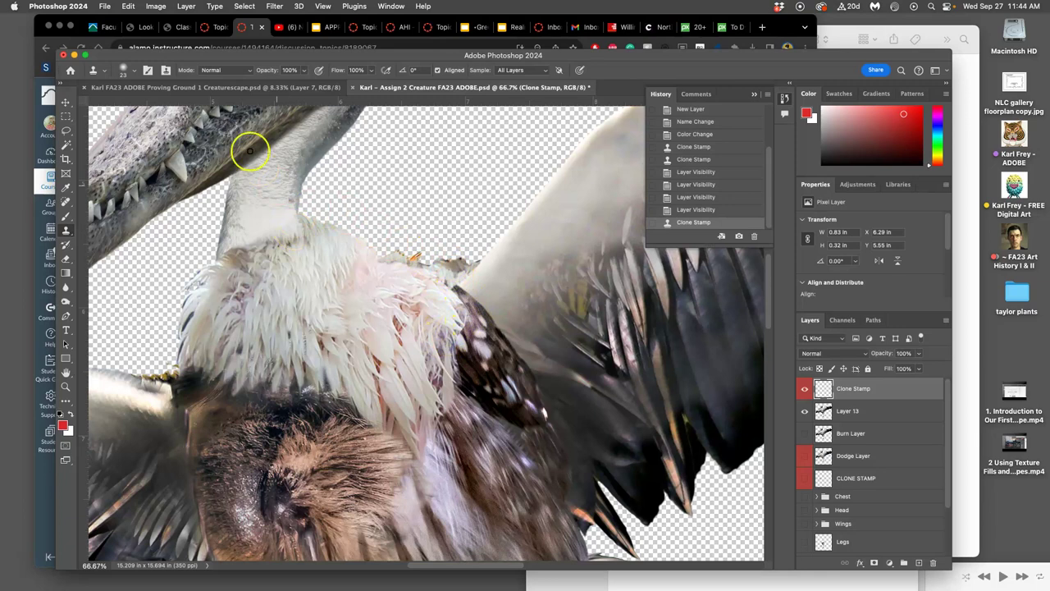
Step: Clone white chest feathers onto the base of the raised wing with a 100 px brush and compare with the Clone Stamp layer hidden
click(131, 71)
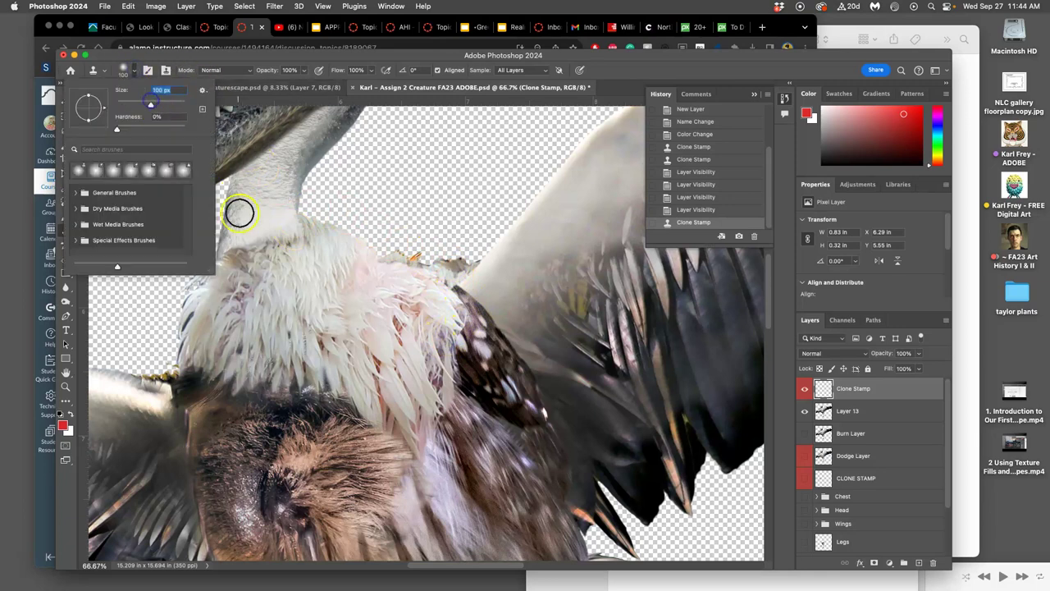
alt+click(243, 293)
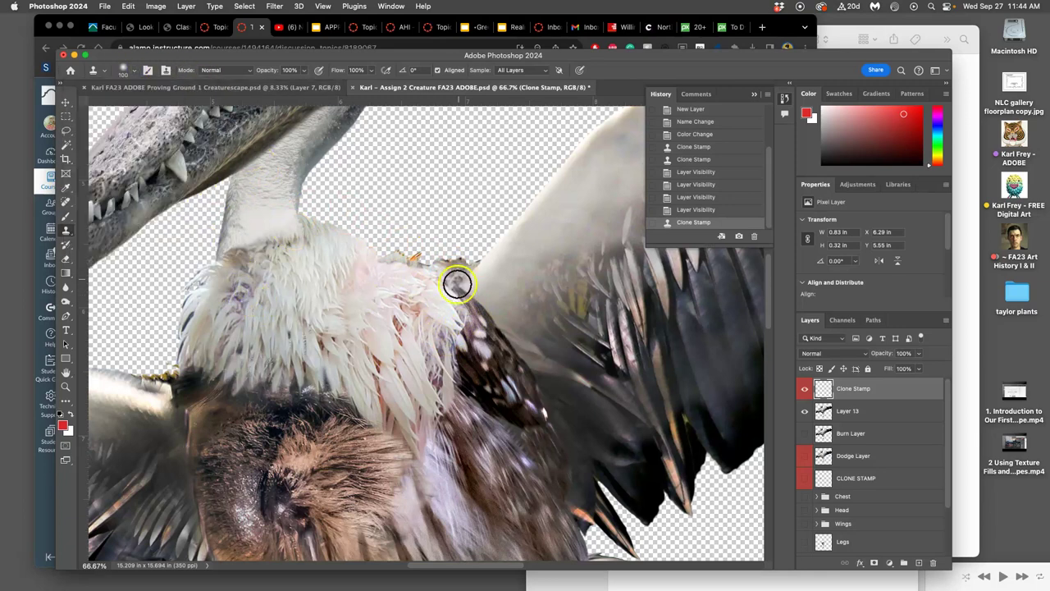
mouse_move(457, 284)
mouse_down()
mouse_move(491, 308)
mouse_move(509, 297)
mouse_move(596, 215)
mouse_move(599, 186)
mouse_move(551, 211)
mouse_move(588, 213)
mouse_up()
alt+click(288, 326)
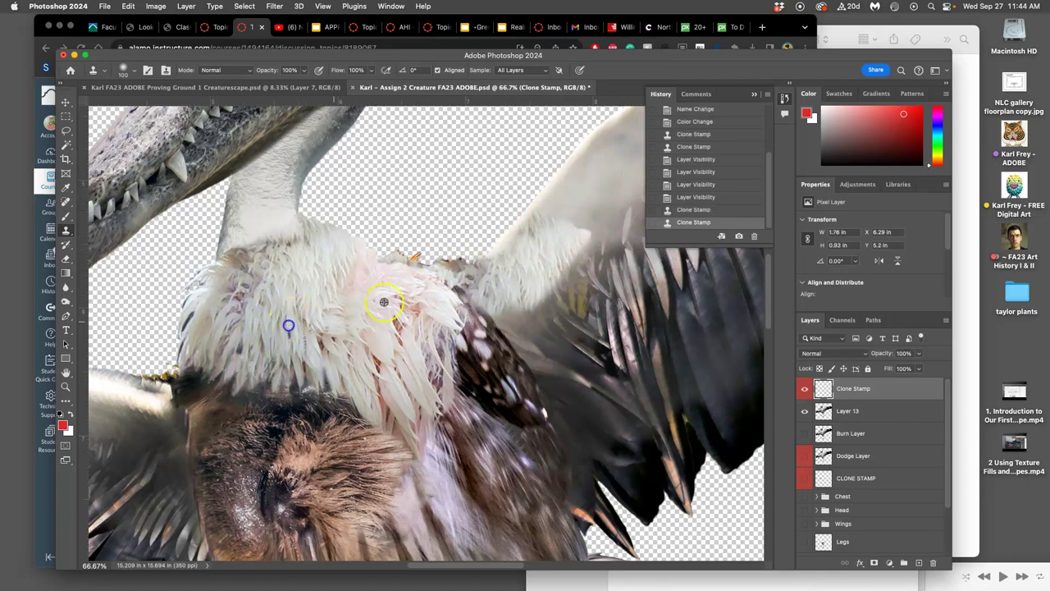
mouse_move(578, 256)
mouse_down()
mouse_move(560, 195)
mouse_move(546, 201)
mouse_up()
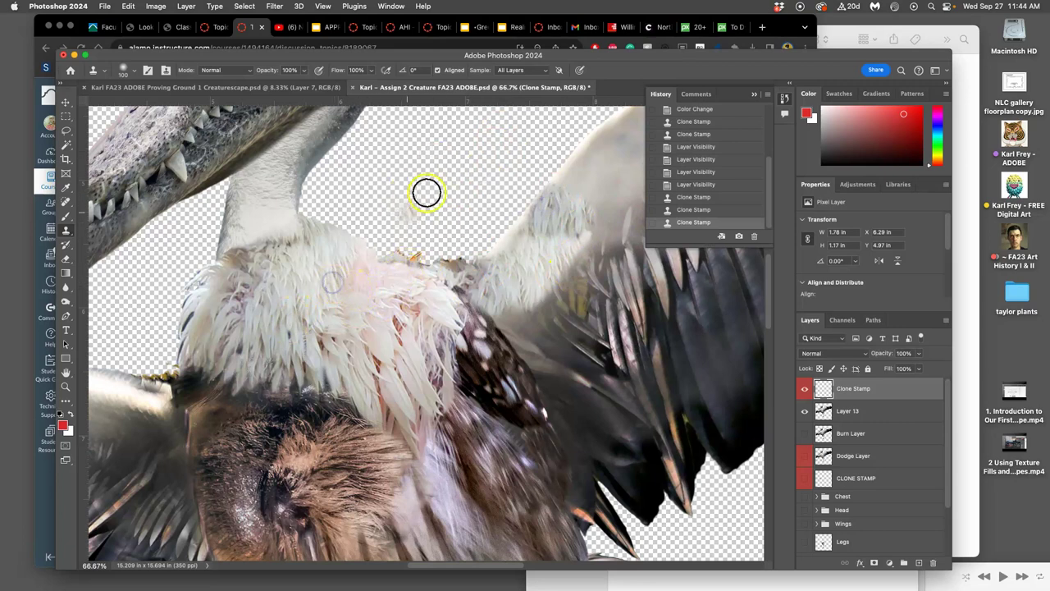
mouse_move(566, 168)
mouse_down()
mouse_move(593, 181)
mouse_move(553, 232)
mouse_move(588, 194)
mouse_move(558, 199)
mouse_move(542, 234)
mouse_move(585, 223)
mouse_up()
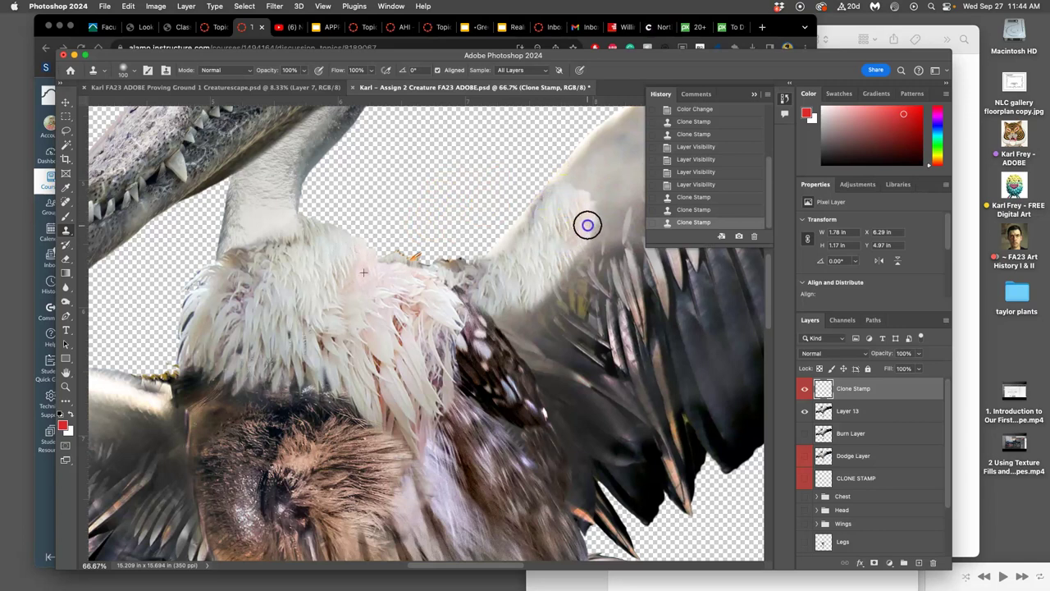
click(804, 390)
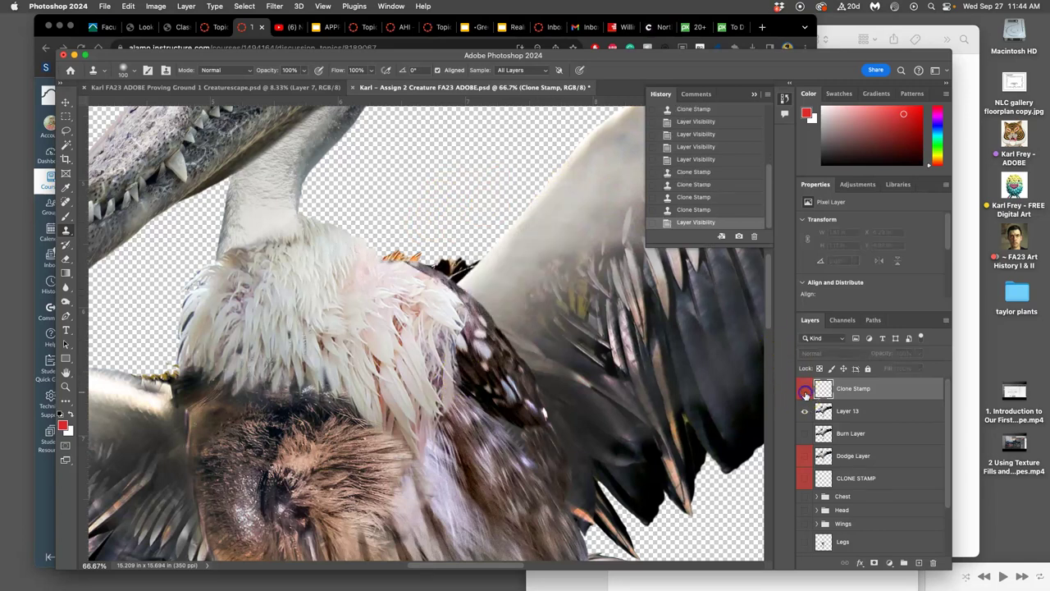
click(804, 389)
Step: Erase the hard outer edge of the cloned feathers on the raised wing with a 100 px eraser
click(67, 260)
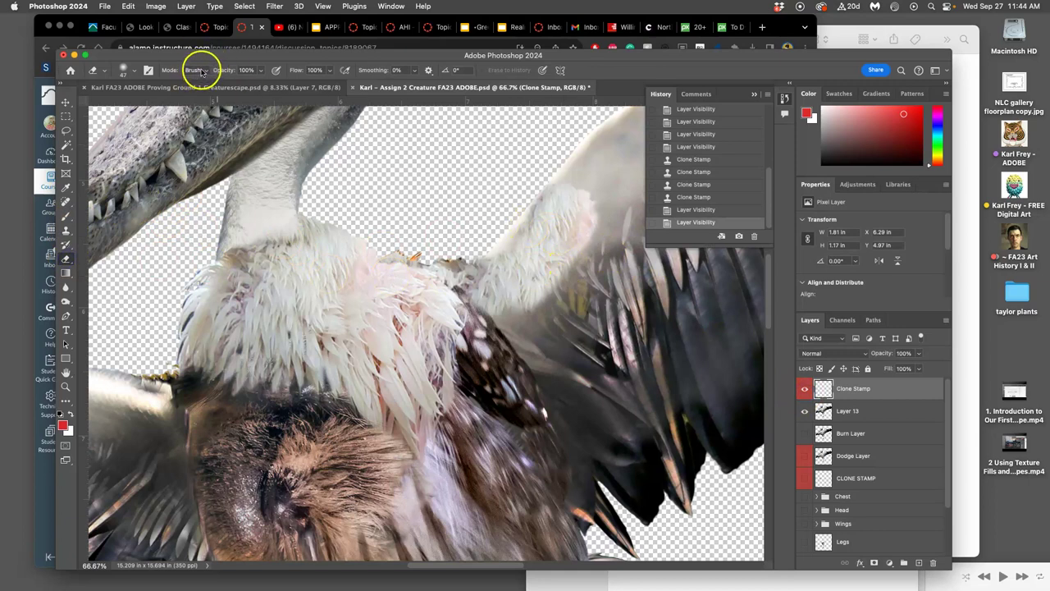
click(133, 69)
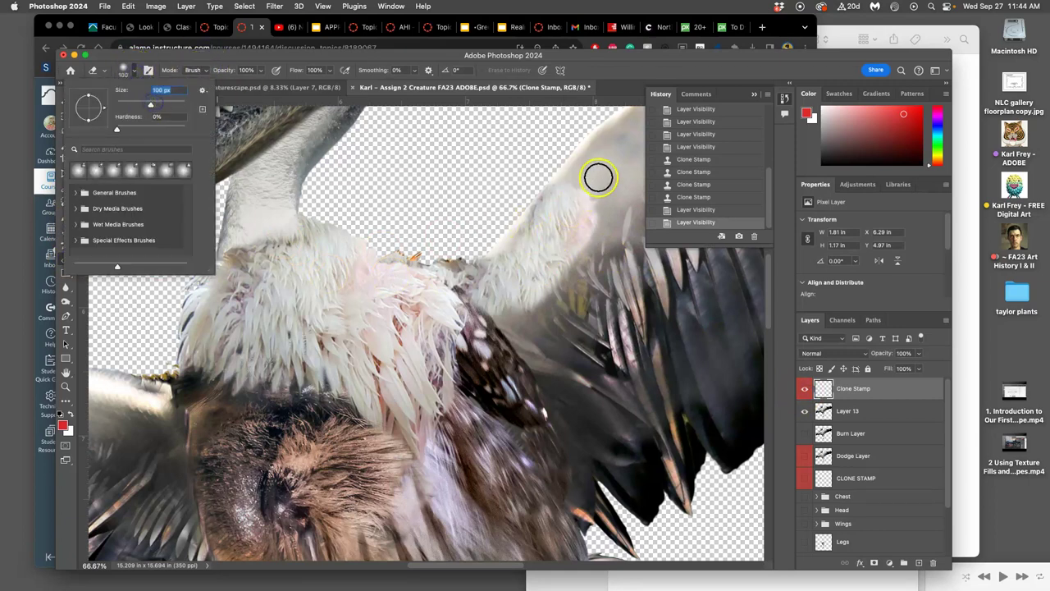
key(Return)
drag(598, 197, 581, 257)
Step: Lower the eraser opacity to 39%, soften the cloned edges along the wing and shoulder, and compare with the Clone Stamp layer hidden
click(261, 71)
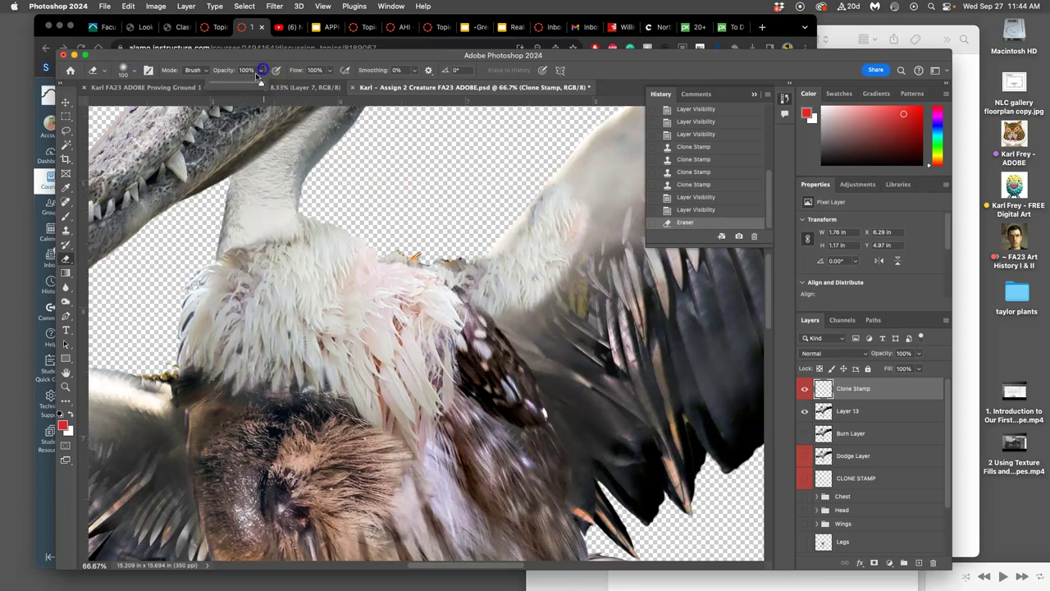
click(565, 199)
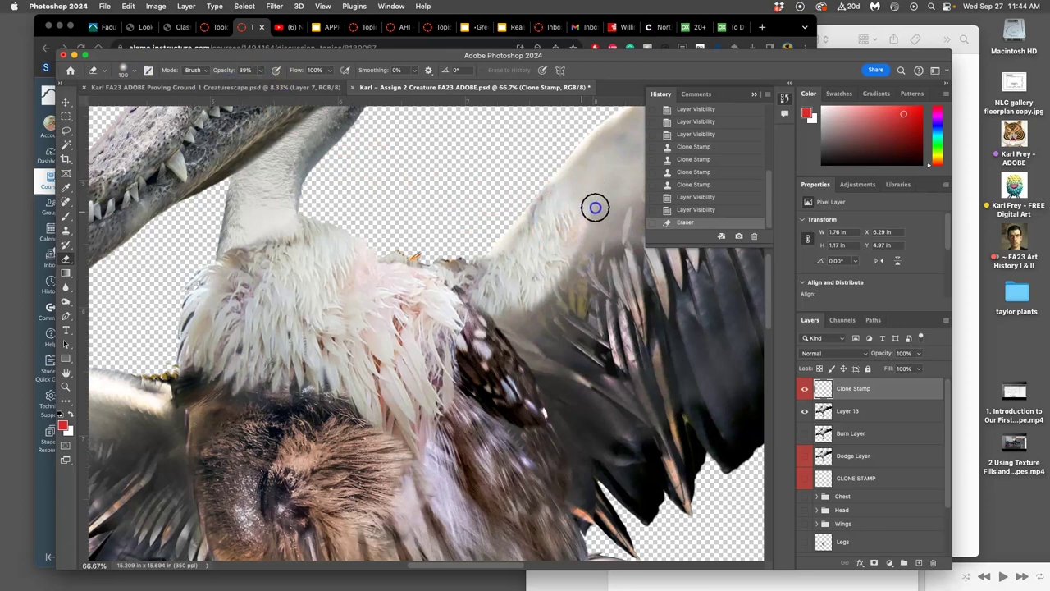
mouse_move(545, 282)
mouse_down()
mouse_move(520, 289)
mouse_move(505, 320)
mouse_move(493, 316)
mouse_move(535, 317)
mouse_move(603, 219)
mouse_up()
drag(454, 251, 427, 252)
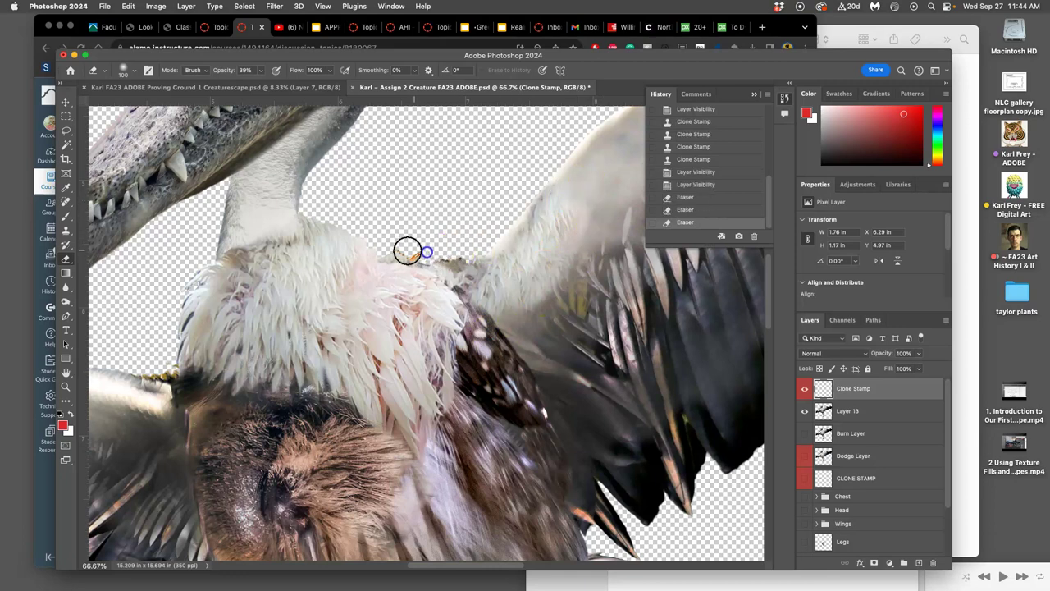
click(398, 248)
click(433, 250)
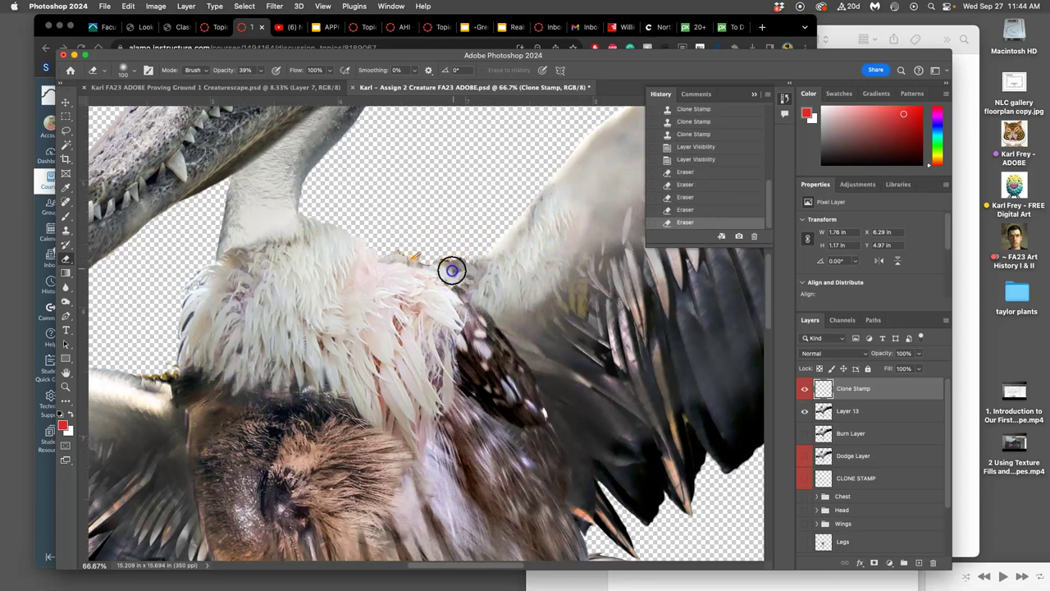
click(454, 271)
click(454, 293)
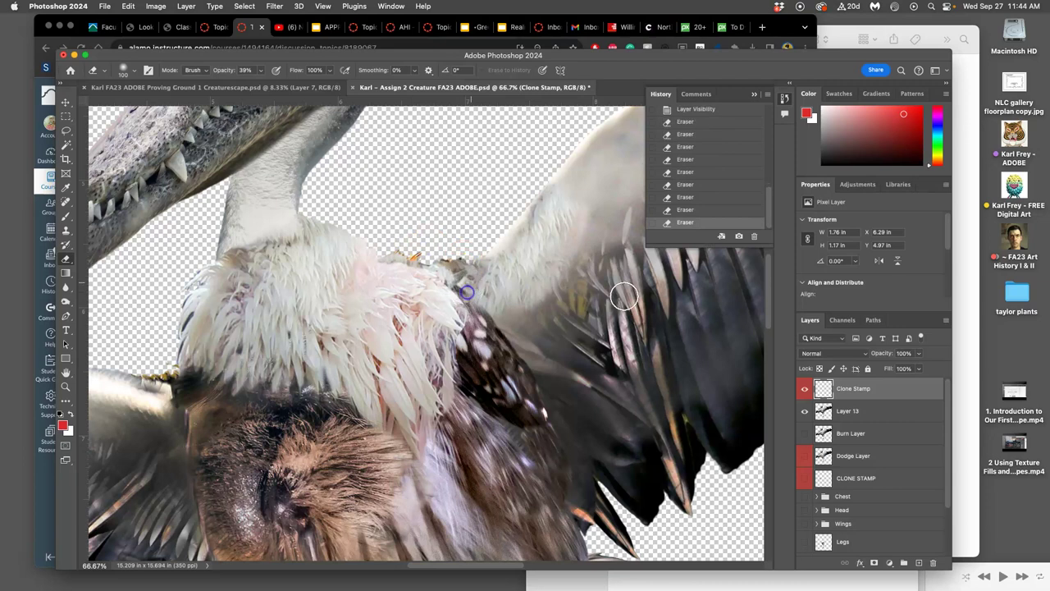
click(804, 389)
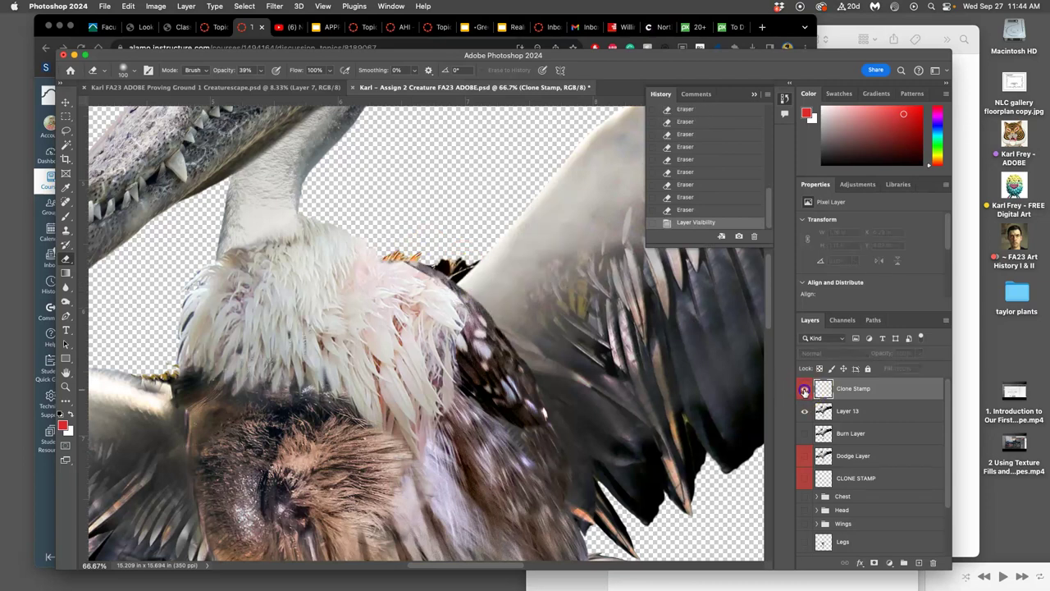
click(804, 390)
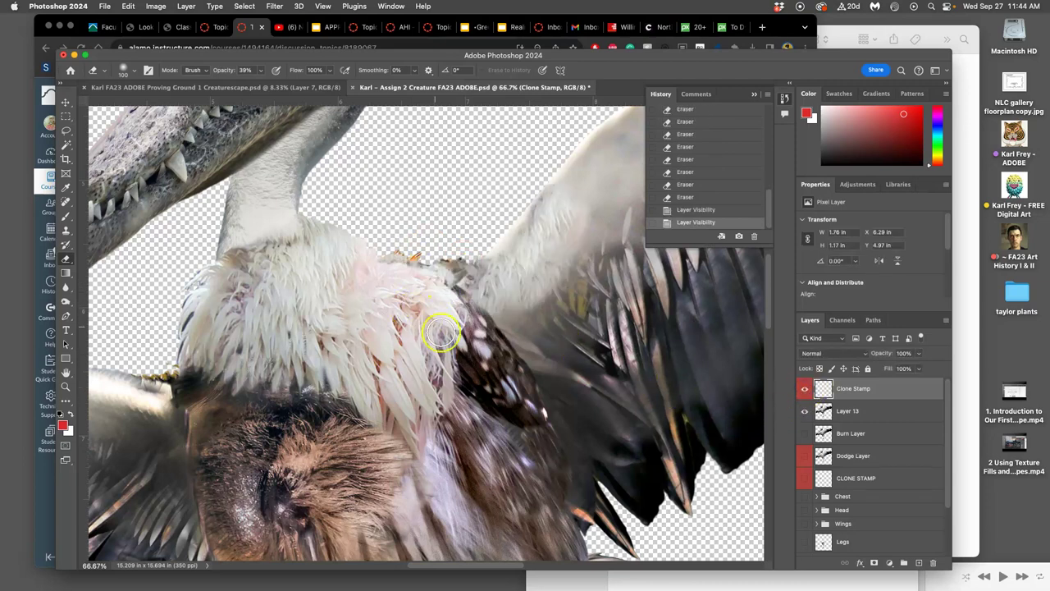
Step: Blend the joint between the chest and the raised wing with cloned feathers, undoing one unwanted Clone Stamp stroke
click(66, 230)
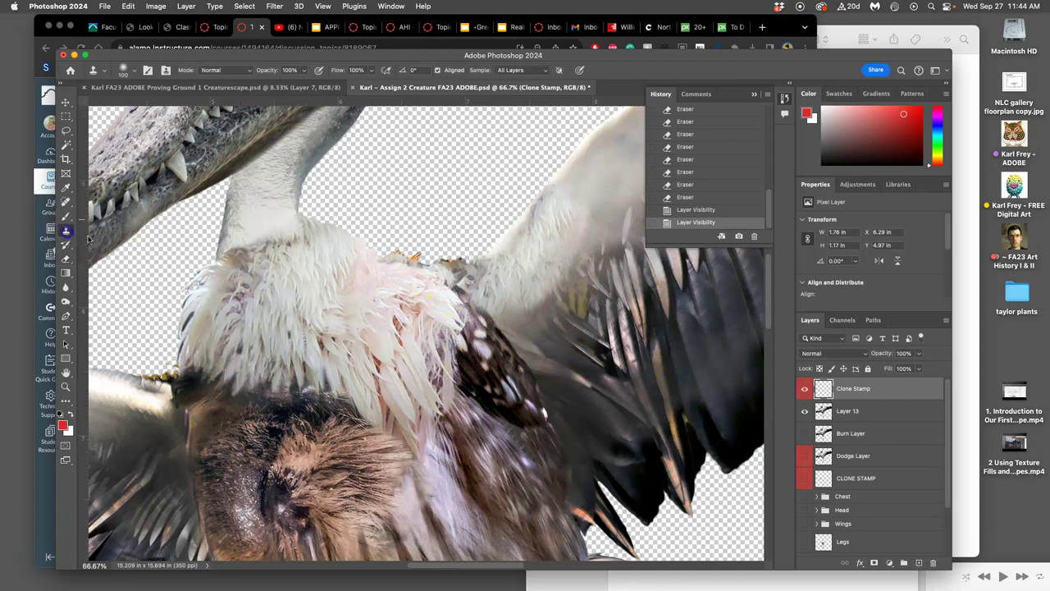
alt+click(466, 438)
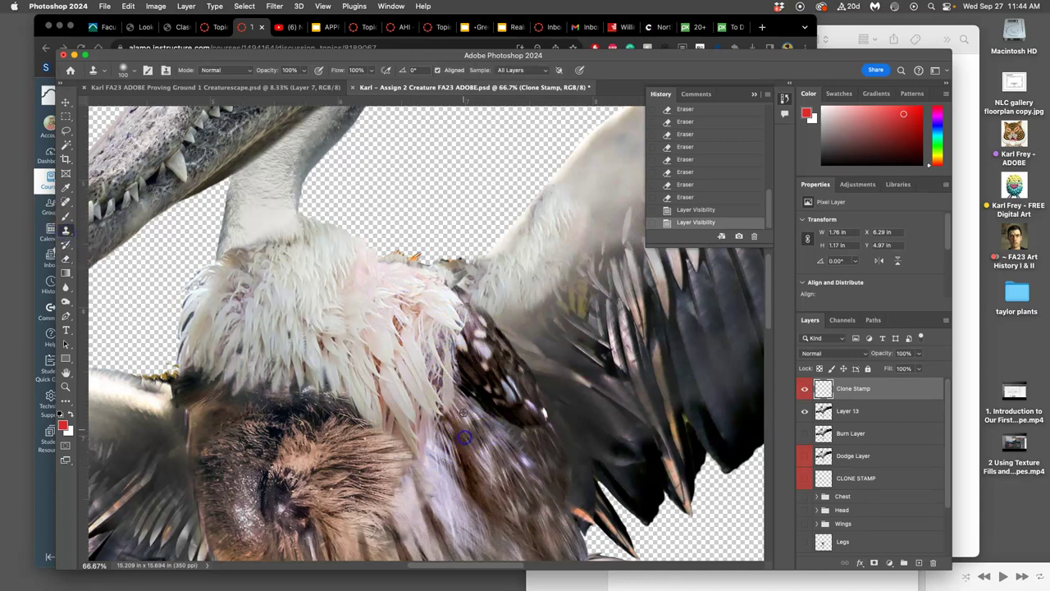
click(464, 289)
alt+click(533, 516)
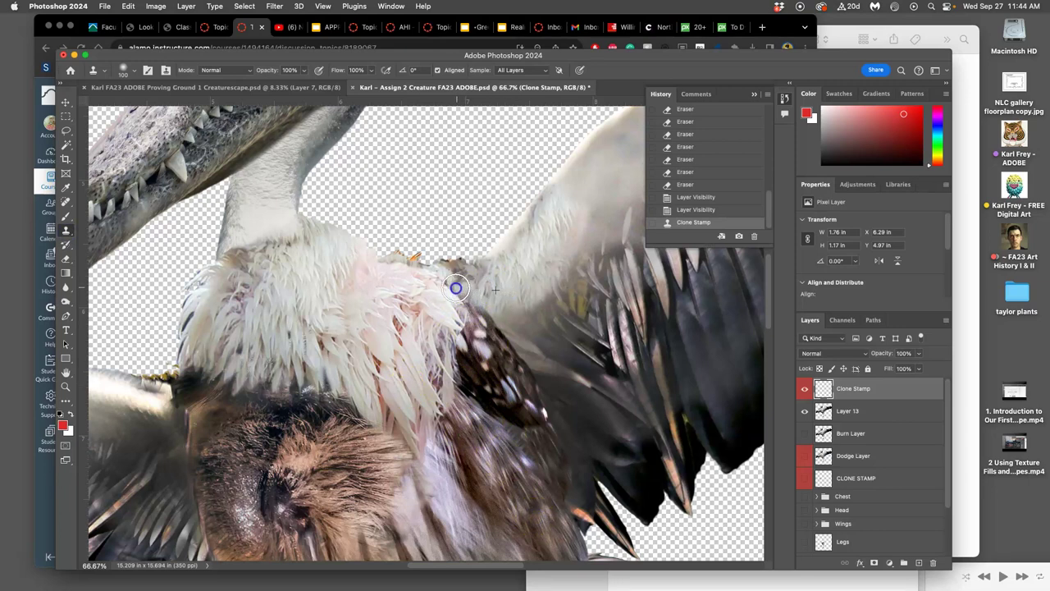
drag(455, 288, 458, 298)
key(super+z)
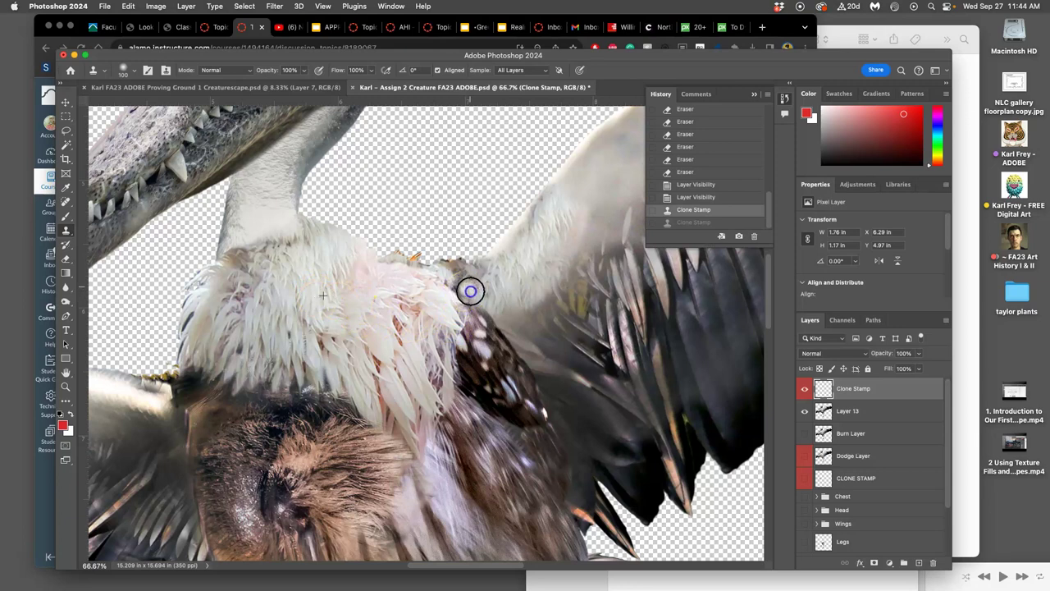
mouse_move(464, 290)
mouse_down()
mouse_move(488, 369)
mouse_move(532, 359)
mouse_move(494, 328)
mouse_move(513, 327)
mouse_move(497, 380)
mouse_move(483, 362)
mouse_move(488, 381)
mouse_move(479, 365)
mouse_move(457, 362)
mouse_move(404, 420)
mouse_move(237, 424)
mouse_up()
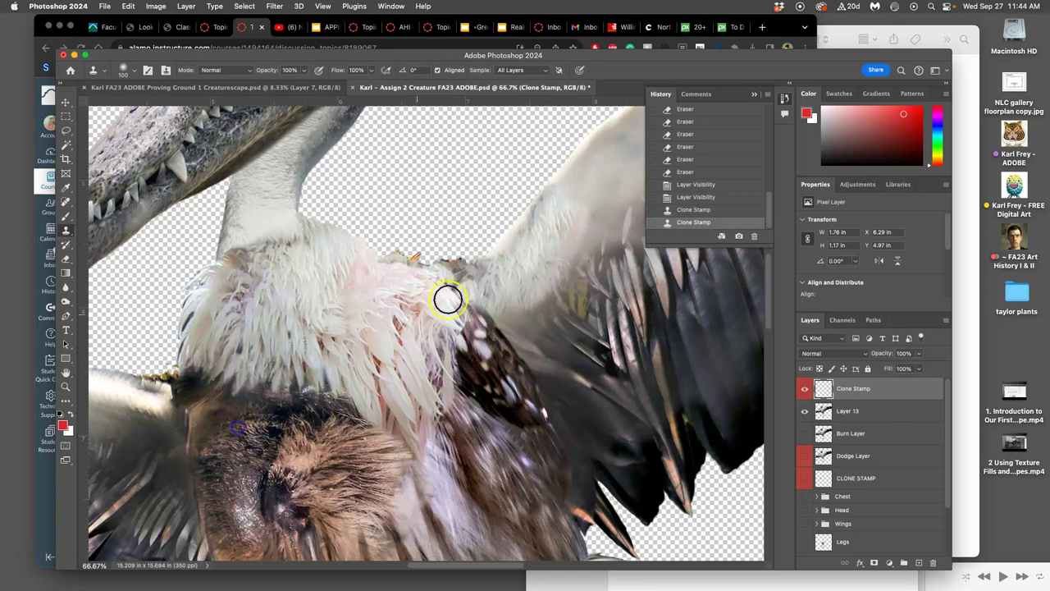
mouse_move(448, 300)
mouse_down()
mouse_move(460, 274)
mouse_move(413, 346)
mouse_up()
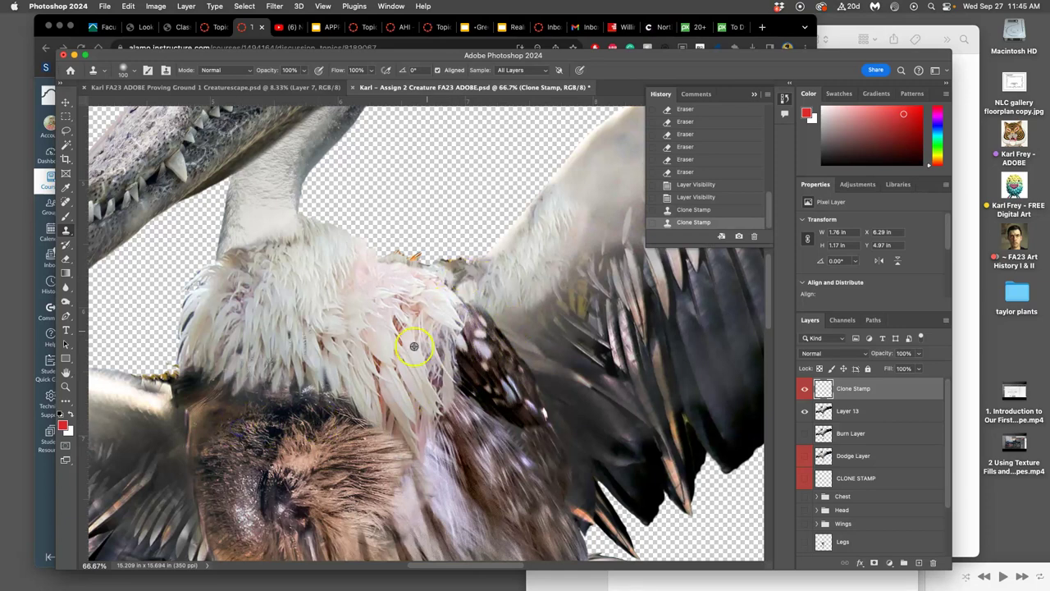
alt+click(505, 275)
mouse_move(467, 279)
mouse_down()
mouse_move(484, 337)
mouse_move(470, 384)
mouse_move(502, 297)
mouse_up()
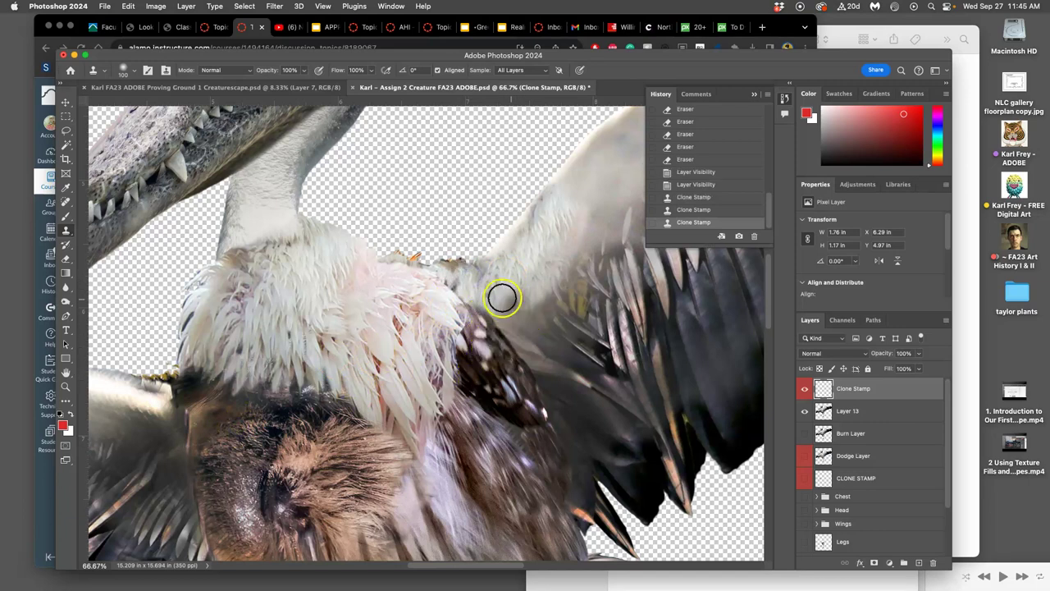
Step: Extend the cloned feather texture up along the raised wing's upper edge and clone over the stray dark spots
drag(576, 192, 576, 187)
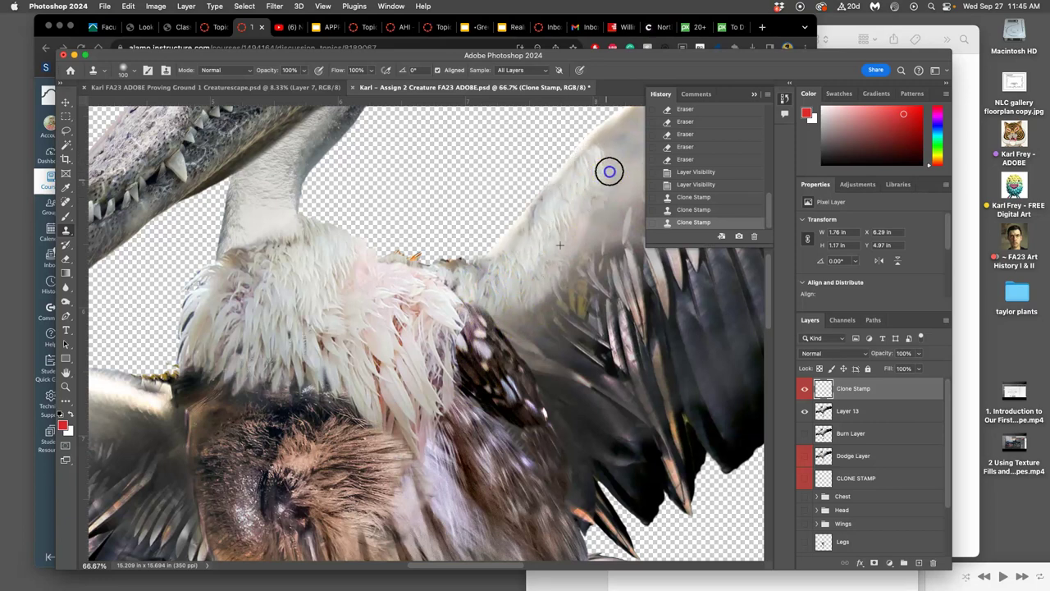
drag(614, 148, 632, 127)
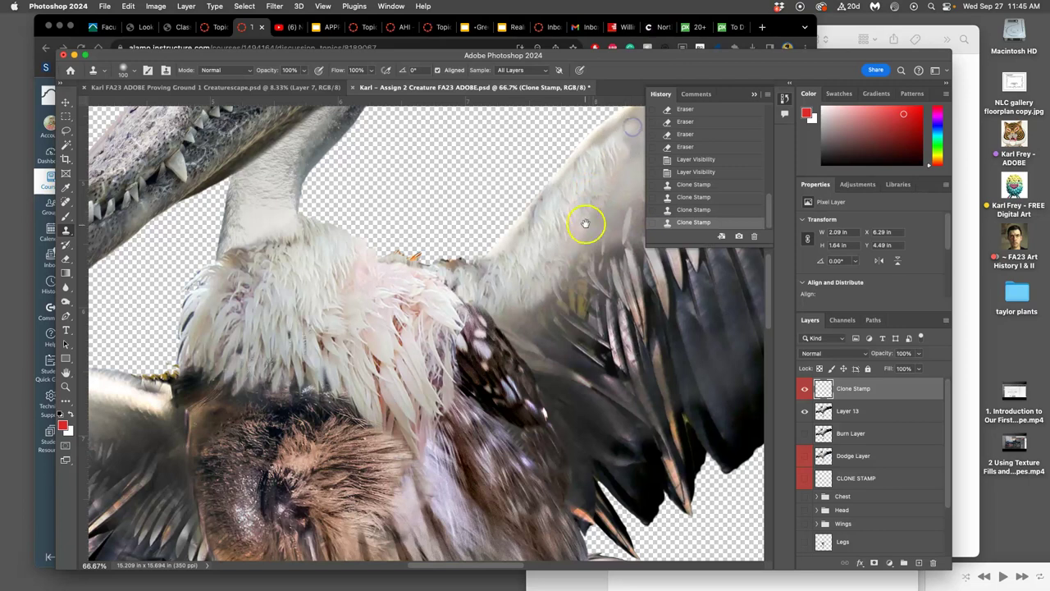
drag(587, 223, 454, 284)
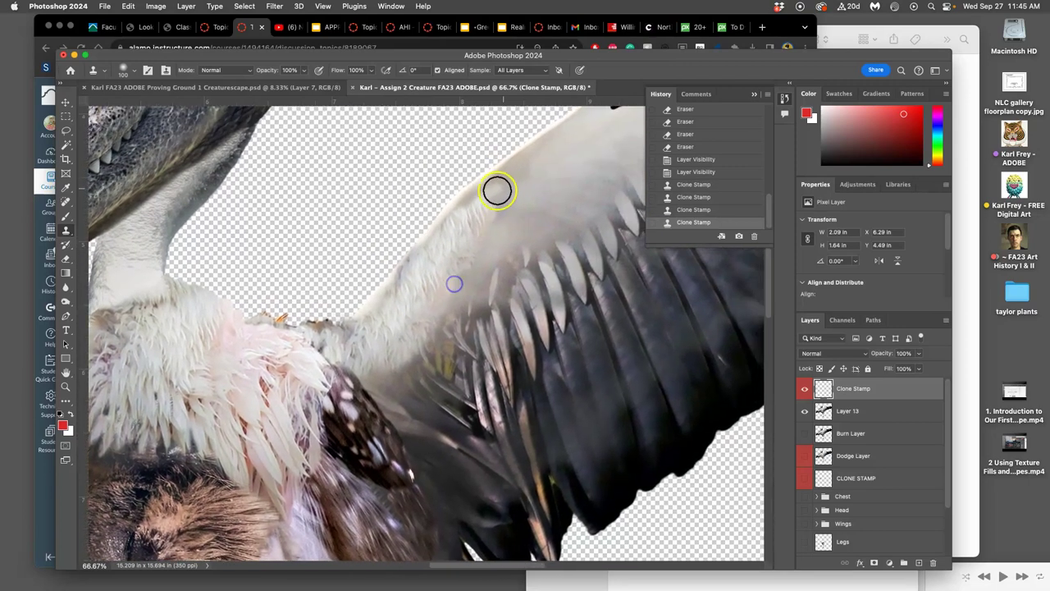
alt+click(394, 330)
mouse_move(474, 208)
mouse_down()
mouse_move(554, 150)
mouse_move(490, 181)
mouse_move(458, 216)
mouse_move(442, 313)
mouse_move(445, 343)
mouse_up()
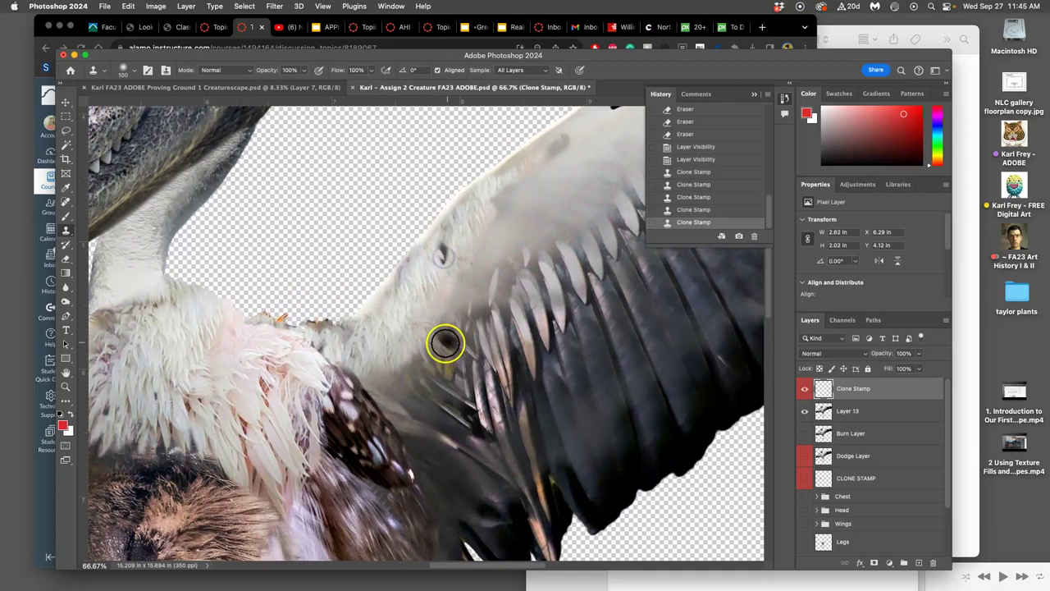
alt+click(407, 318)
mouse_move(443, 256)
mouse_down()
mouse_move(471, 253)
mouse_move(442, 356)
mouse_move(512, 358)
mouse_move(510, 324)
mouse_move(489, 343)
mouse_move(485, 321)
mouse_move(548, 297)
mouse_up()
Step: Clone white chest feathers over the dark seam where the lower wing joins the body
key(super+minus)
key(super+minus)
key(super+minus)
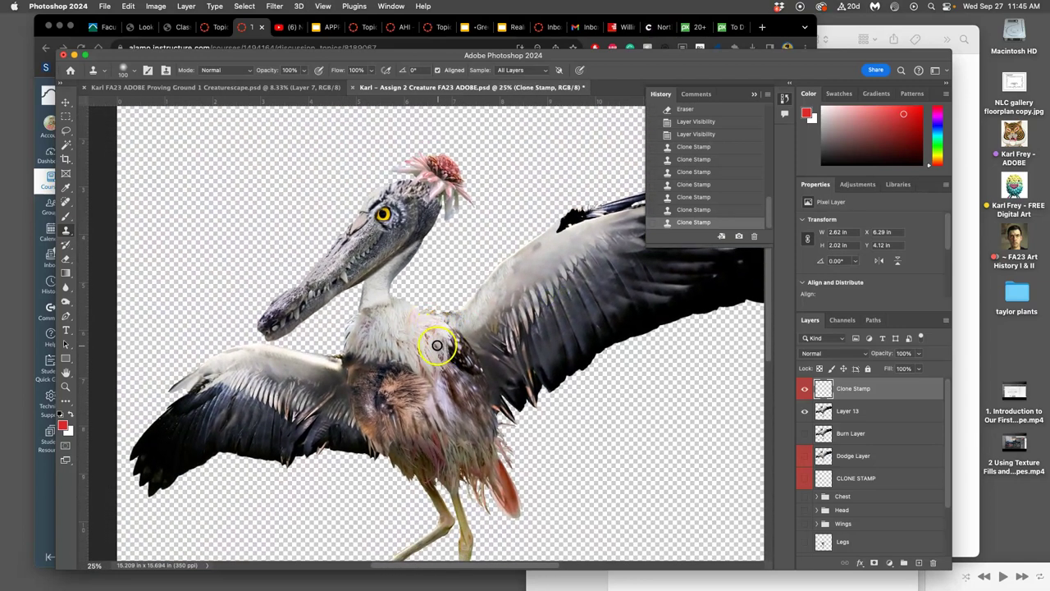
alt+click(404, 319)
mouse_move(324, 367)
mouse_down()
mouse_move(280, 364)
mouse_move(341, 361)
mouse_up()
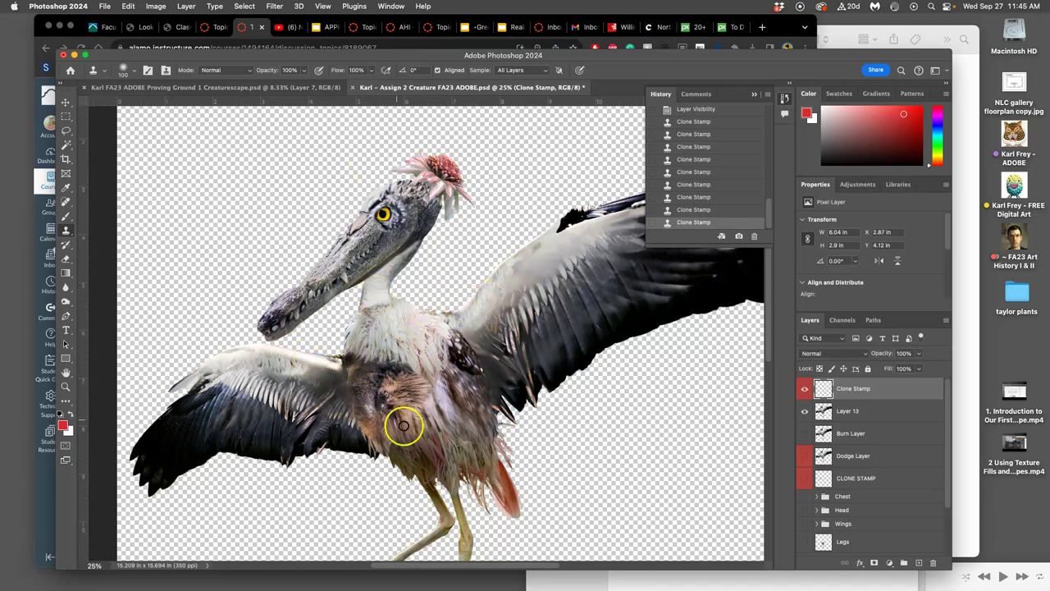
Step: Check the creature's legs and wings, and touch up the raised wing's pale feathers with the Clone Stamp
drag(489, 349, 399, 187)
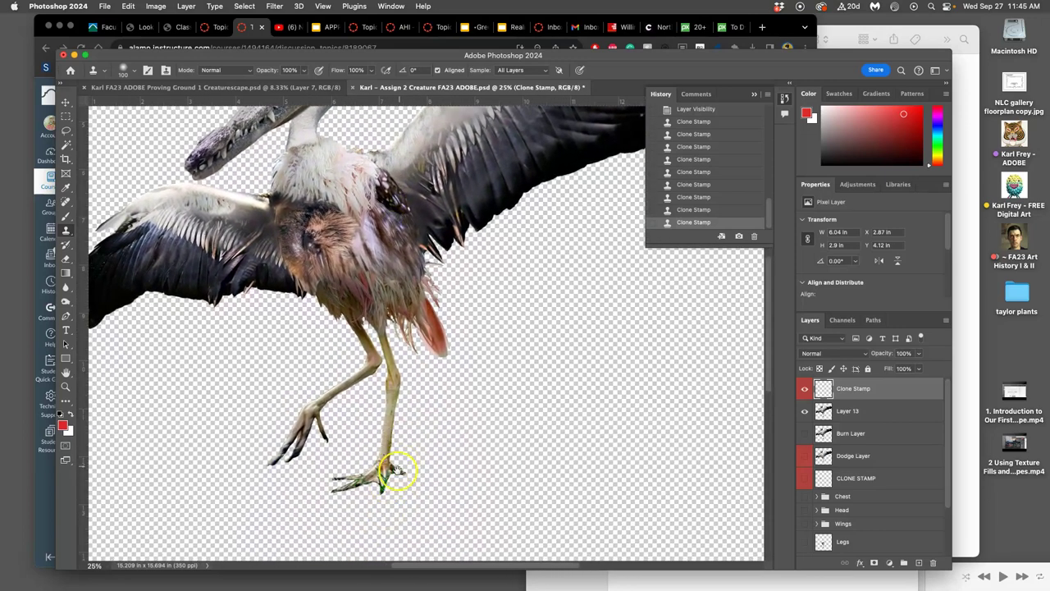
drag(390, 321, 360, 447)
drag(387, 361, 381, 379)
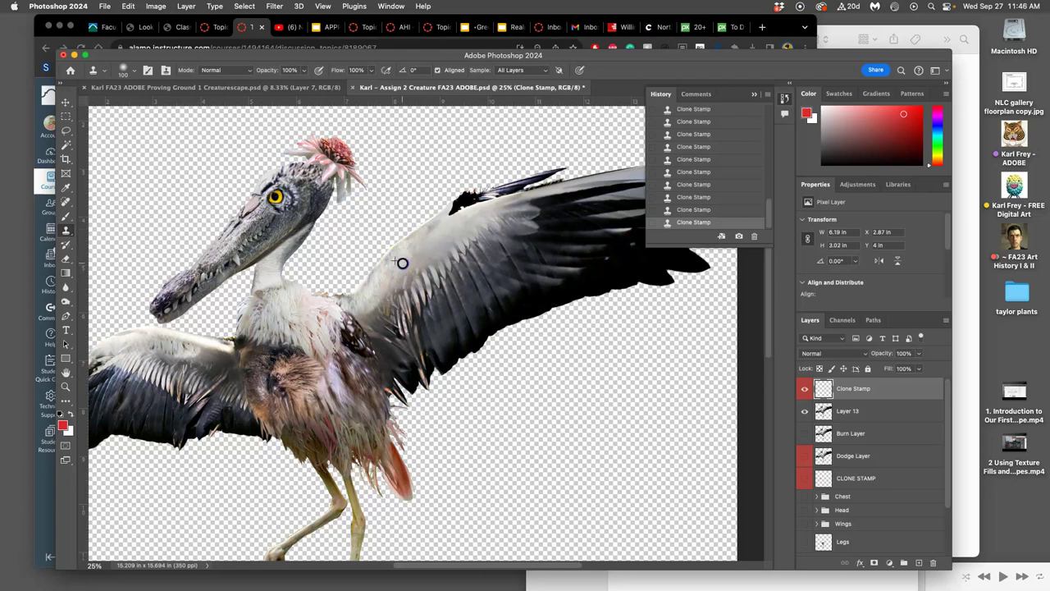
mouse_move(373, 337)
mouse_down()
mouse_move(359, 358)
mouse_move(356, 345)
mouse_up()
drag(364, 339, 388, 304)
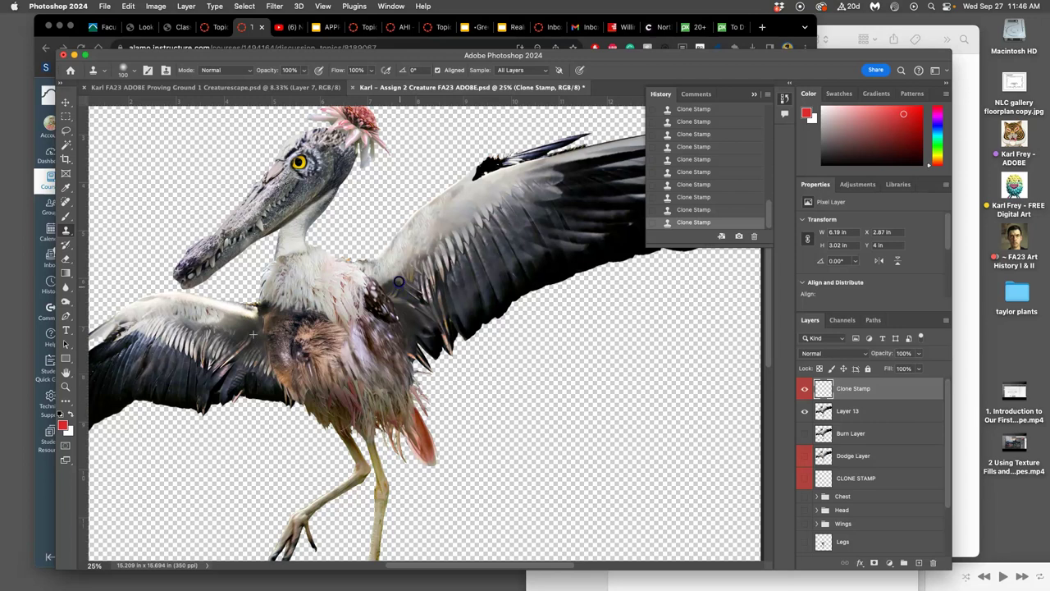
Step: Darken the cloned feathers at the raised wing's joint on the Clone Stamp layer with the Burn Tool, using Midtones at 18% exposure
click(411, 321)
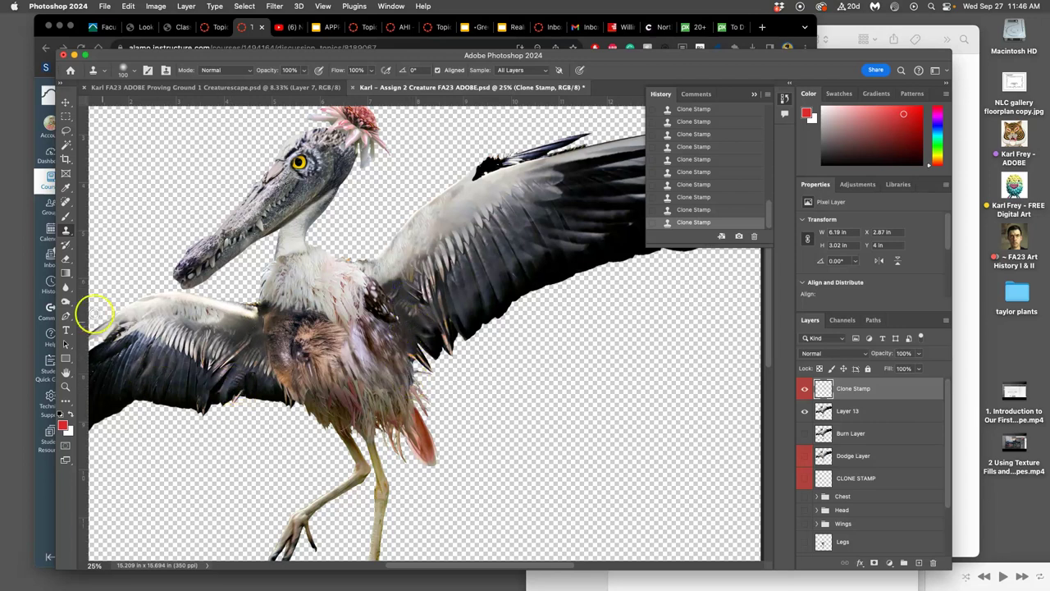
click(66, 302)
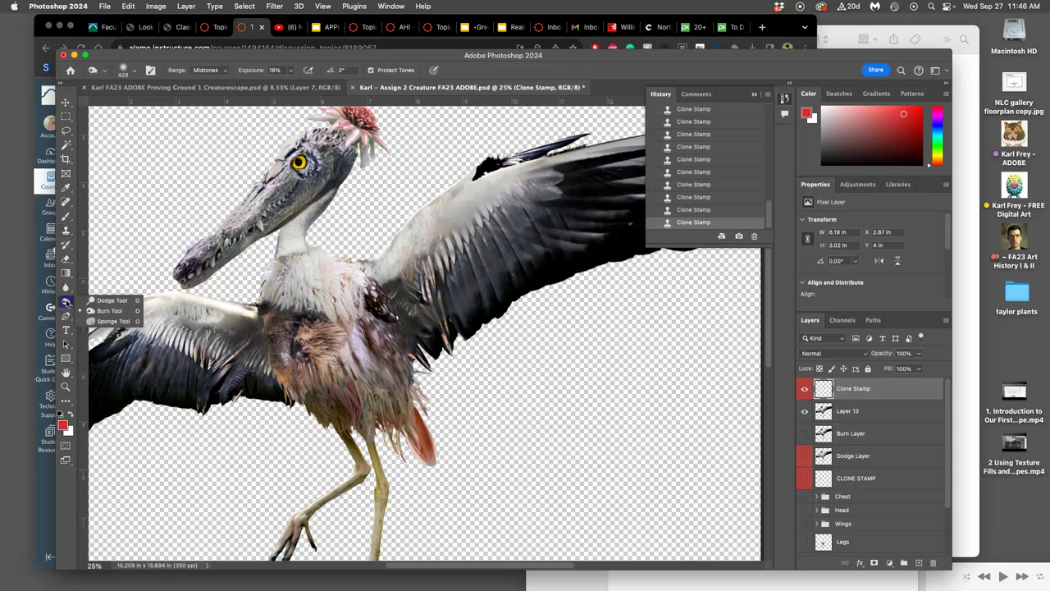
click(393, 283)
drag(397, 278, 401, 271)
drag(403, 269, 419, 286)
drag(418, 289, 413, 302)
Step: Burn the shaded area between the chest and the raised wing on Layer 13 with a 428 px soft brush
click(853, 406)
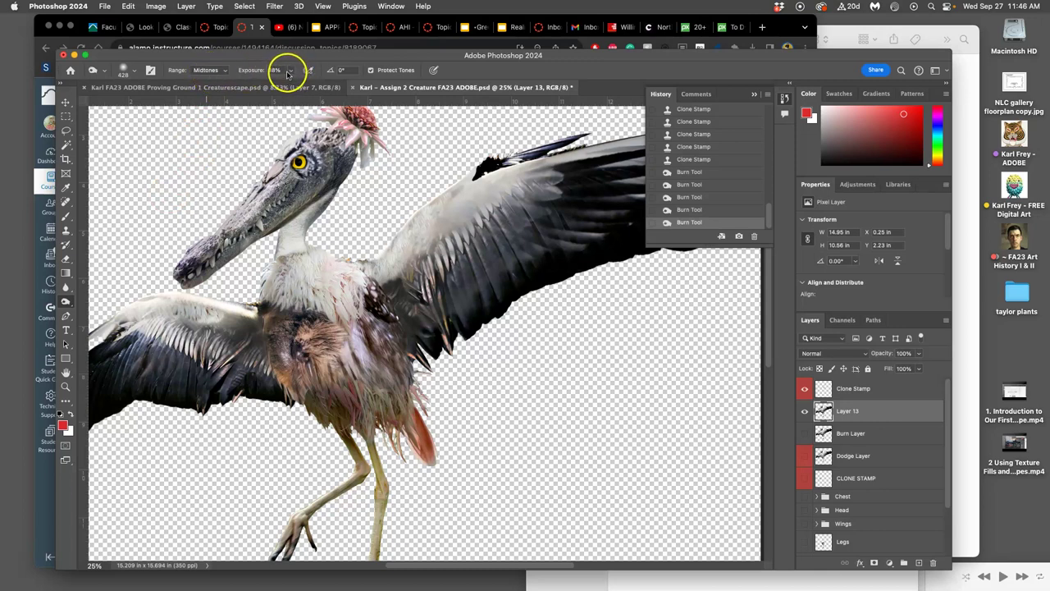
click(132, 74)
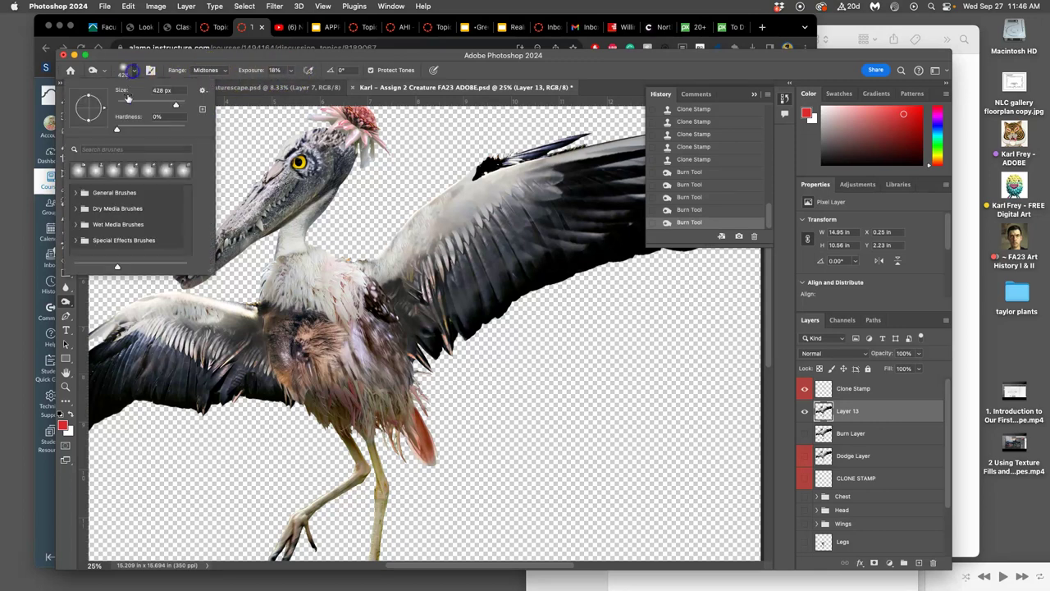
drag(397, 293, 402, 315)
mouse_move(394, 300)
mouse_down()
mouse_move(400, 283)
mouse_move(398, 294)
mouse_up()
drag(394, 298, 380, 314)
mouse_move(399, 284)
mouse_down()
mouse_move(398, 310)
mouse_move(417, 333)
mouse_up()
Step: Set the Burn Tool's range to Shadows and darken the wing joint's feathers on the Clone Stamp layer
click(205, 70)
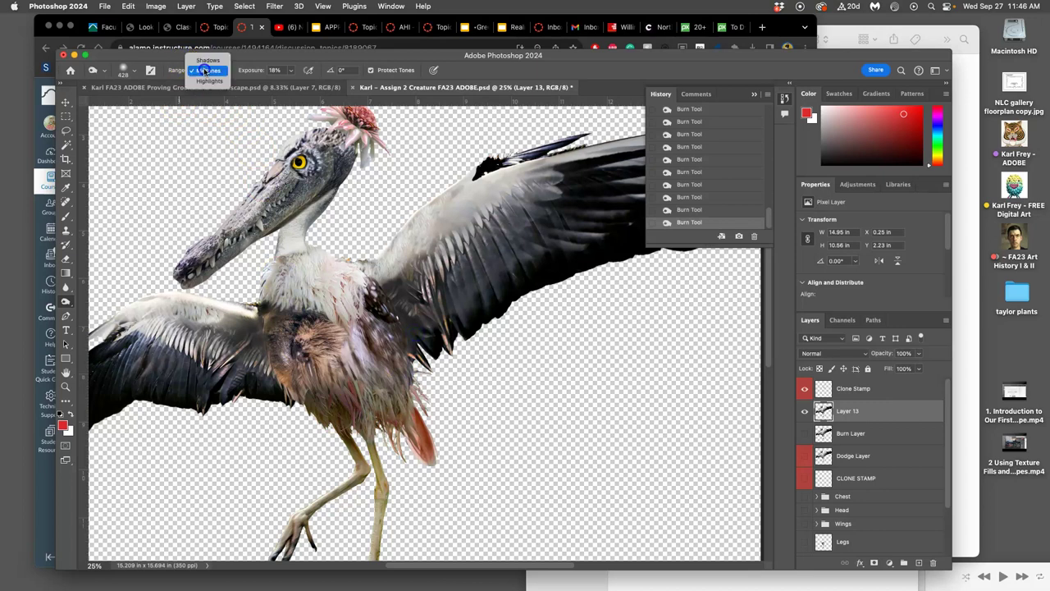
click(206, 61)
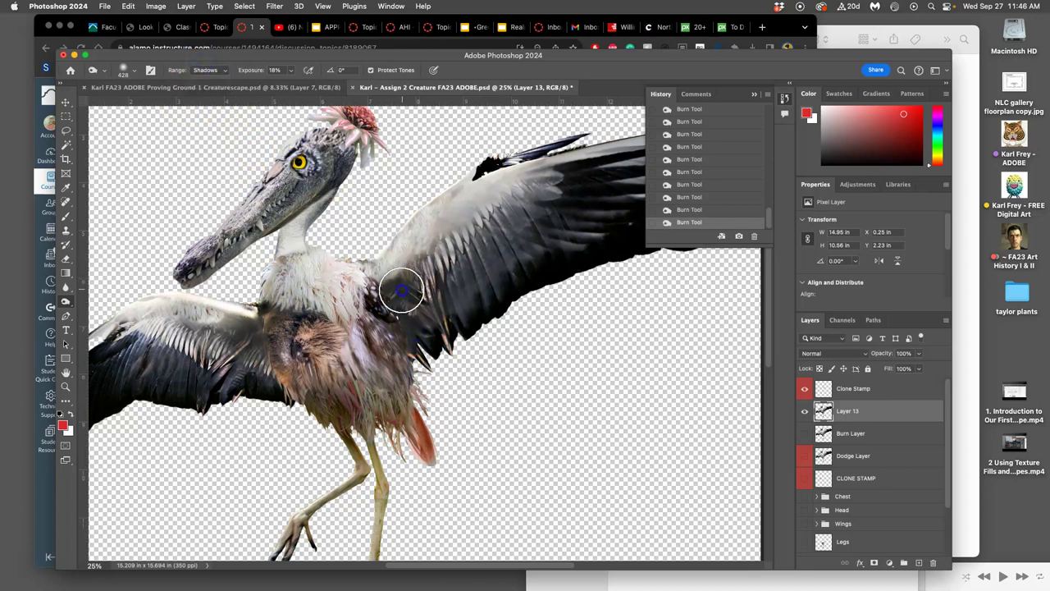
drag(864, 395, 860, 398)
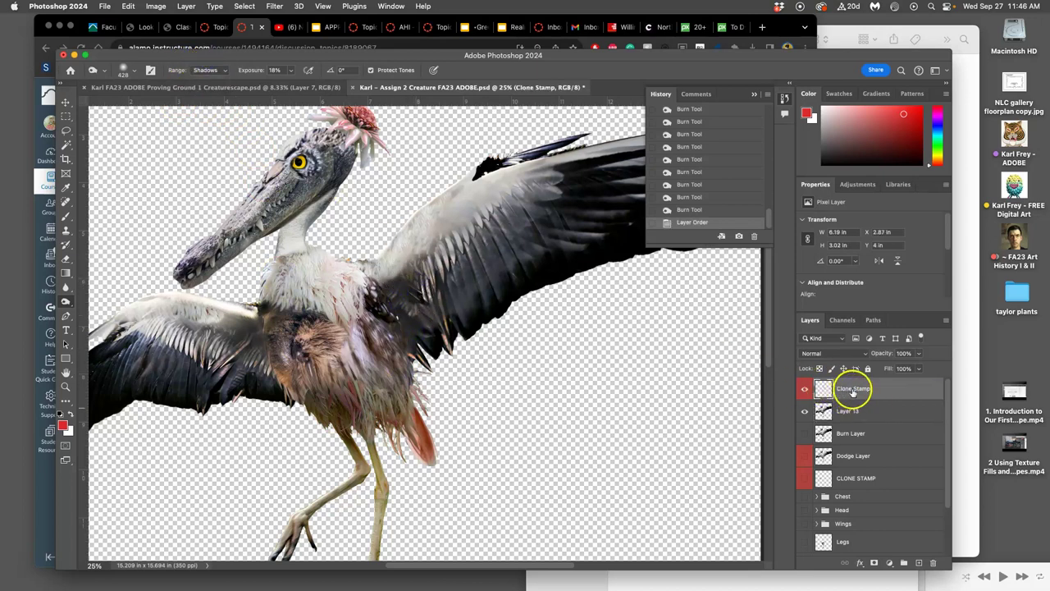
drag(401, 286, 391, 303)
mouse_move(394, 302)
mouse_down()
mouse_move(403, 298)
mouse_move(402, 316)
mouse_move(399, 290)
mouse_move(450, 255)
mouse_up()
Step: Set the burn range back to Midtones and darken the raised wing's inner feathers on the Clone Stamp layer
click(205, 71)
click(208, 81)
mouse_move(451, 253)
mouse_down()
mouse_move(458, 246)
mouse_move(438, 256)
mouse_up()
drag(432, 259, 438, 252)
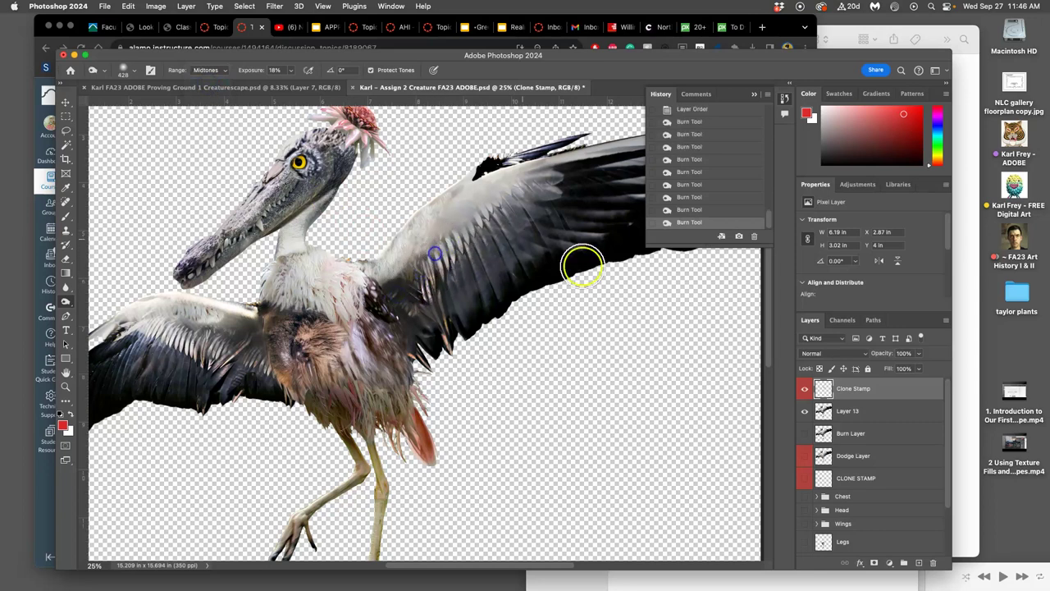
Step: Burn shading on Layer 13 along the raised wing, down its joint and where the lower wing meets the body
click(848, 405)
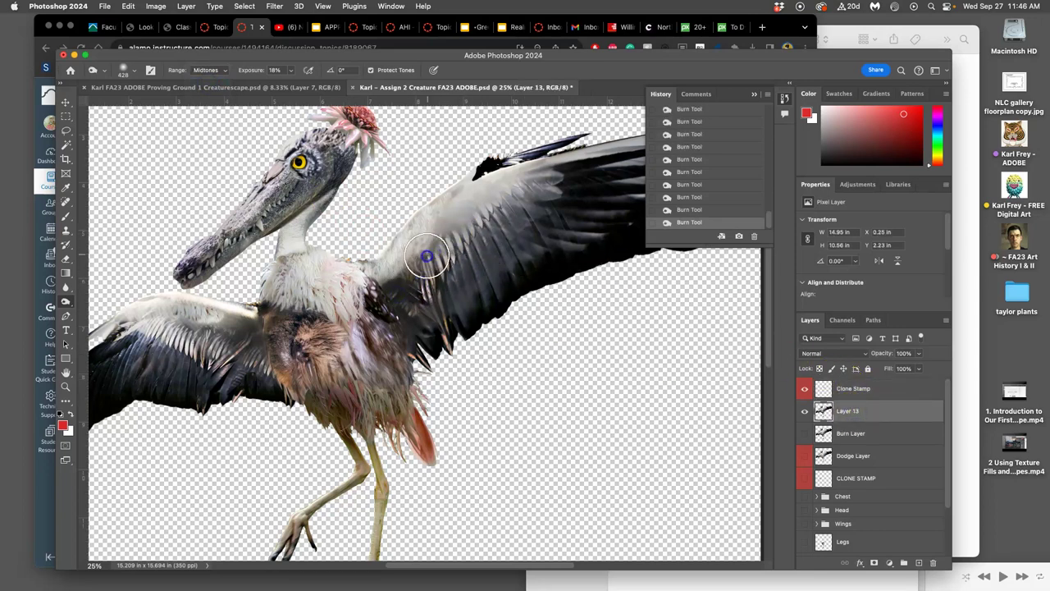
mouse_move(426, 256)
mouse_down()
mouse_move(445, 234)
mouse_move(535, 192)
mouse_up()
mouse_move(430, 282)
mouse_down()
mouse_move(410, 326)
mouse_move(408, 310)
mouse_move(407, 368)
mouse_up()
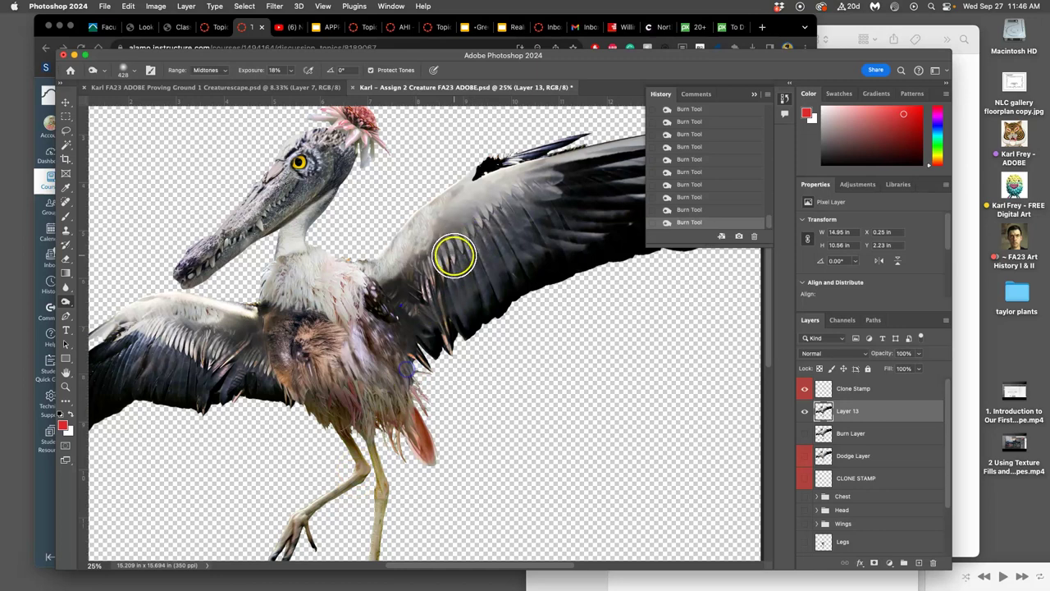
mouse_move(533, 199)
mouse_down()
mouse_move(498, 215)
mouse_move(530, 187)
mouse_up()
mouse_move(409, 296)
mouse_down()
mouse_move(388, 385)
mouse_move(239, 458)
mouse_move(219, 341)
mouse_move(338, 368)
mouse_move(231, 328)
mouse_move(254, 333)
mouse_move(251, 353)
mouse_up()
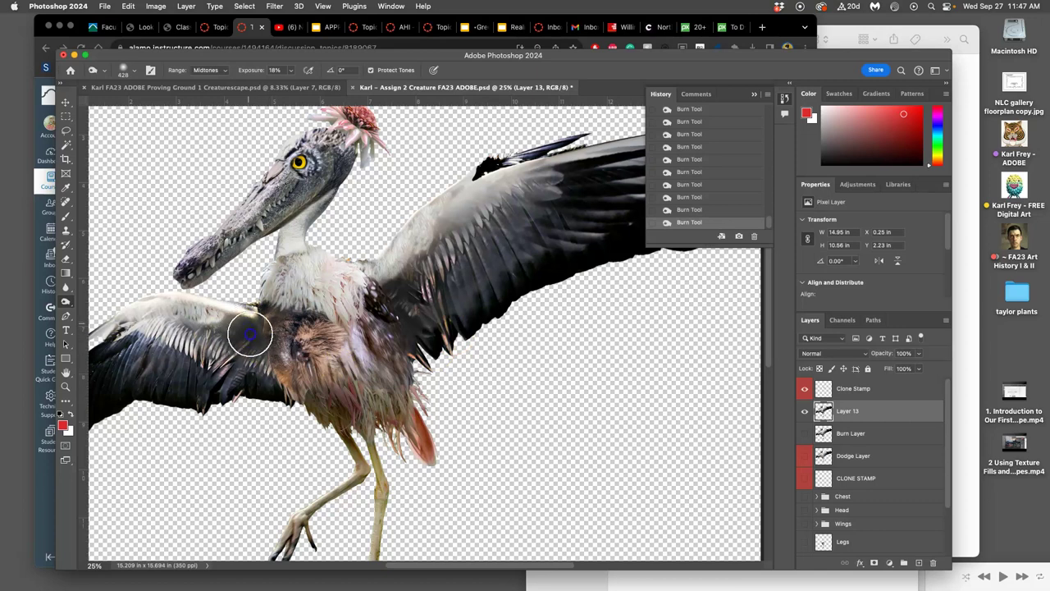
mouse_move(281, 465)
mouse_down()
mouse_move(300, 399)
mouse_move(262, 342)
mouse_up()
Step: Lighten the lower wing's base and the chest feathers on Layer 13 with the Dodge Tool, using Midtones at 16% exposure
drag(66, 301, 102, 301)
click(101, 301)
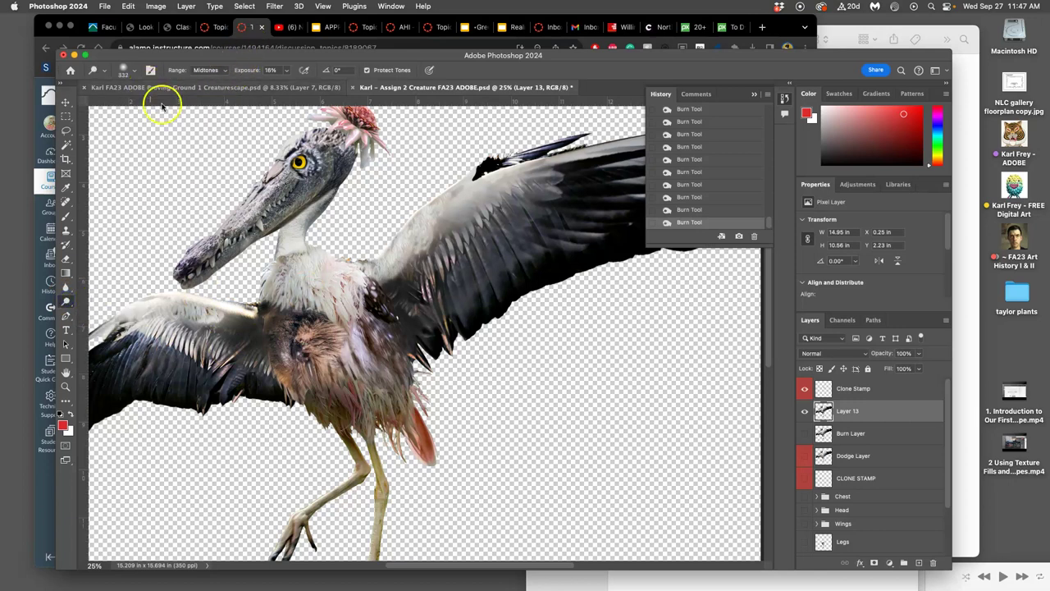
mouse_move(268, 327)
mouse_down()
mouse_move(272, 354)
mouse_move(267, 318)
mouse_move(274, 357)
mouse_move(277, 308)
mouse_move(287, 399)
mouse_move(271, 303)
mouse_move(283, 319)
mouse_move(279, 370)
mouse_move(281, 287)
mouse_move(281, 370)
mouse_move(286, 298)
mouse_move(282, 353)
mouse_move(207, 338)
mouse_up()
mouse_move(280, 289)
mouse_down()
mouse_move(288, 363)
mouse_move(305, 388)
mouse_up()
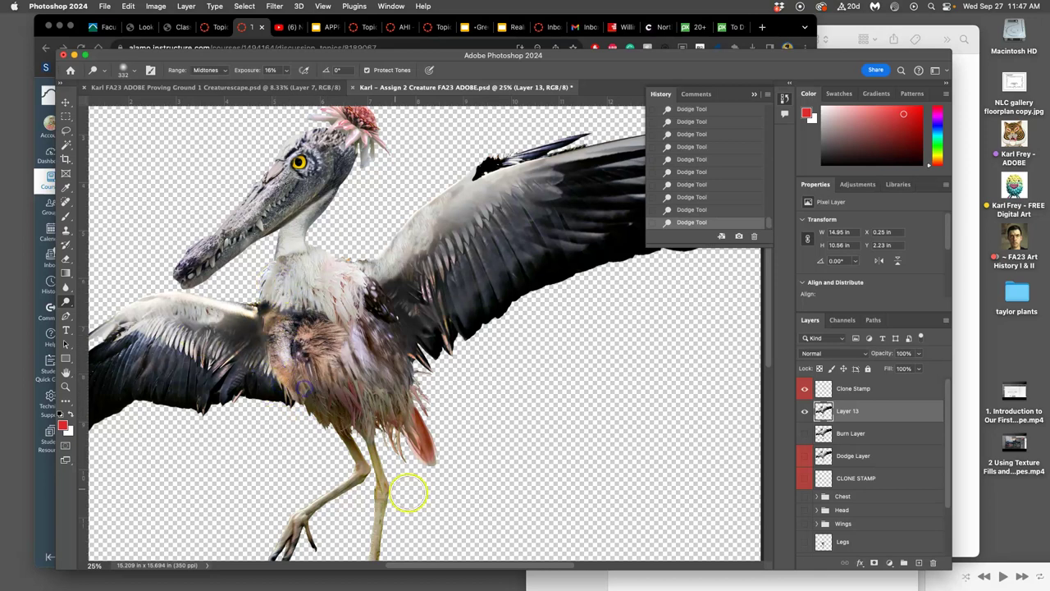
Step: Show the Burn Layer and toggle Layer 13's visibility to compare the creature before and after dodging and burning
click(804, 433)
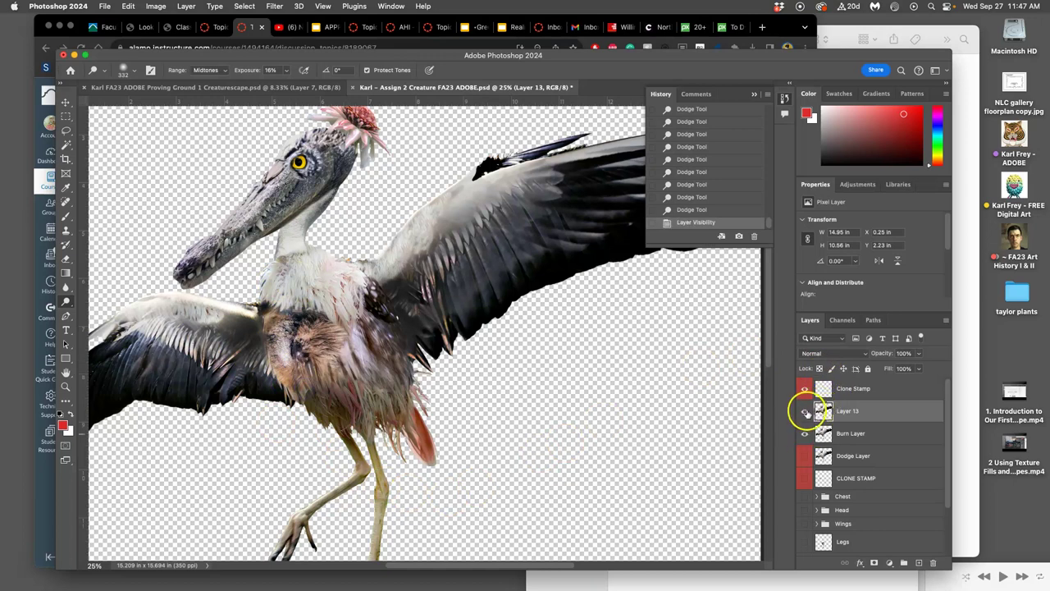
click(805, 411)
click(805, 412)
click(804, 413)
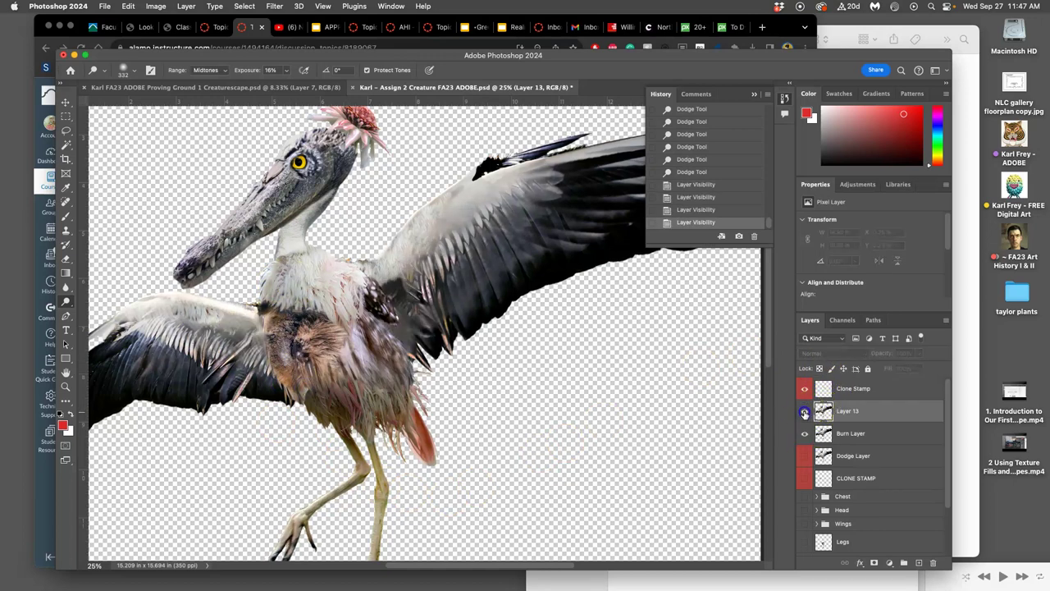
click(804, 413)
click(803, 414)
click(803, 416)
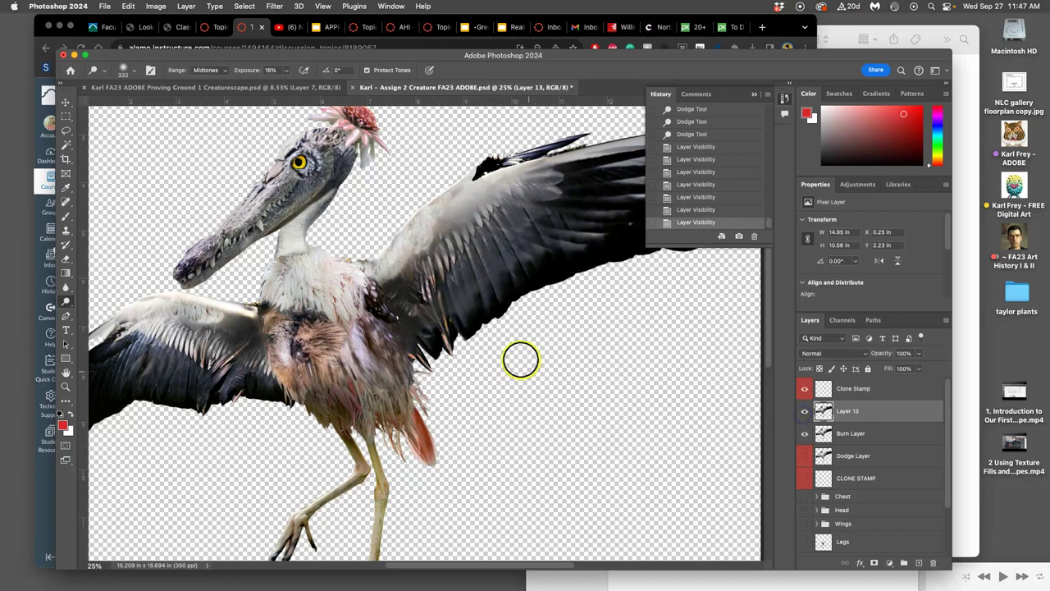
Step: Clone feathers on the Clone Stamp layer along the lower wing near the body and at the raised wing's lower edge
click(840, 389)
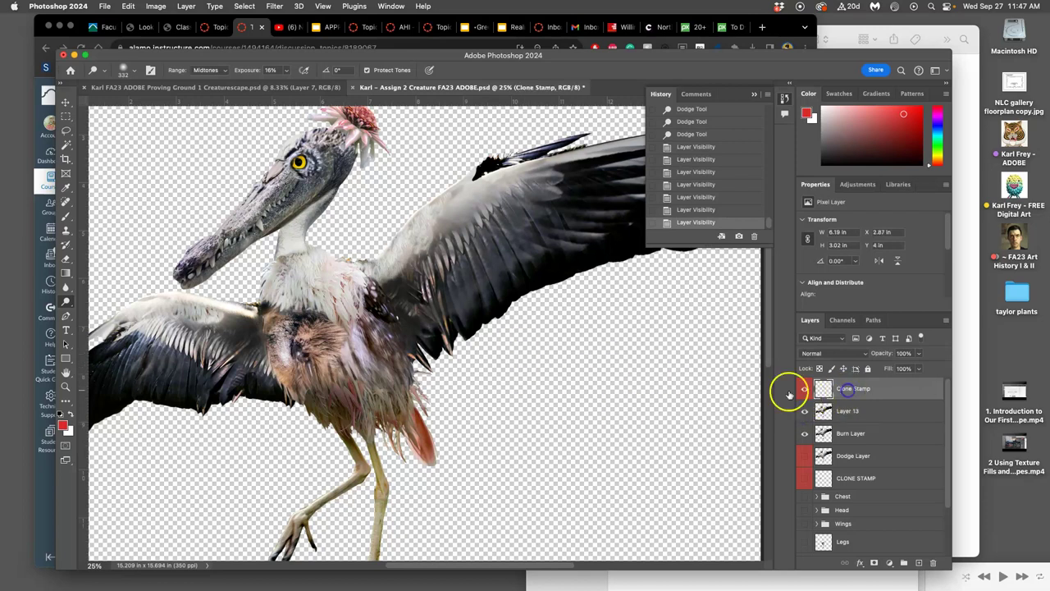
click(66, 231)
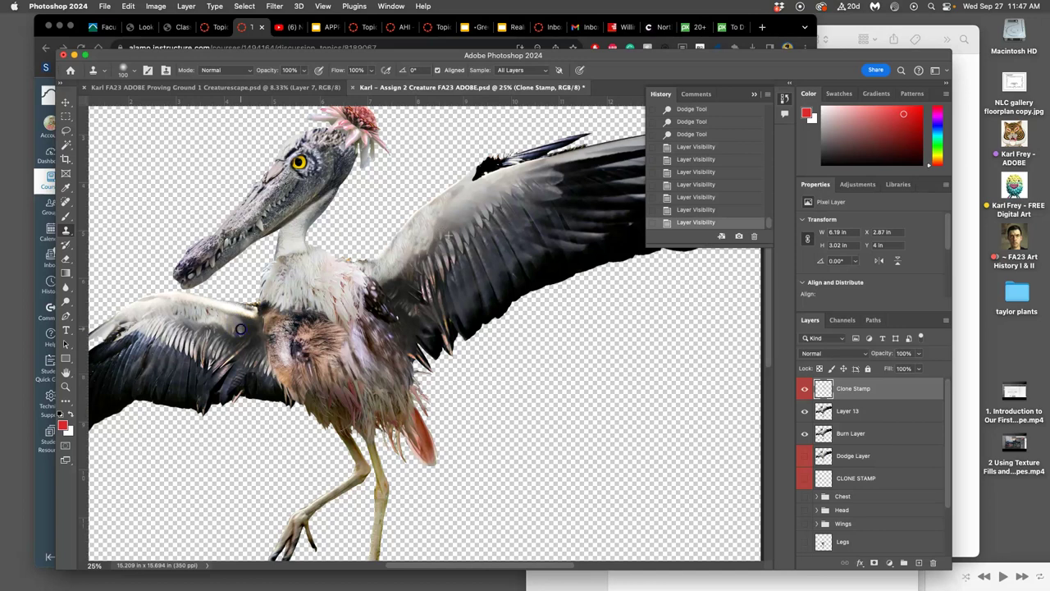
alt+click(203, 332)
mouse_move(234, 374)
mouse_down()
mouse_move(270, 368)
mouse_move(255, 382)
mouse_move(301, 370)
mouse_up()
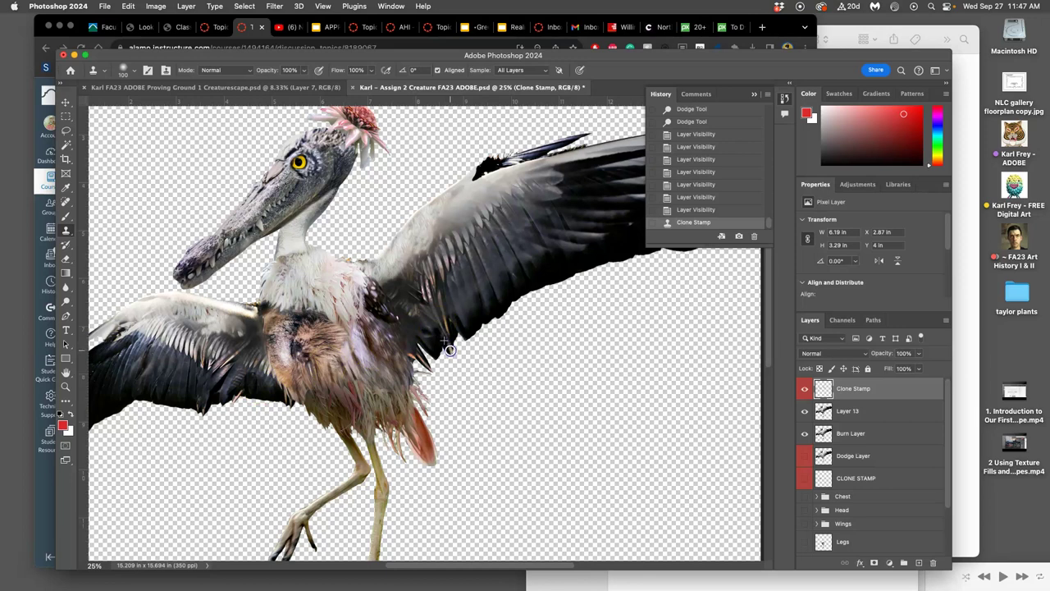
drag(449, 351, 446, 332)
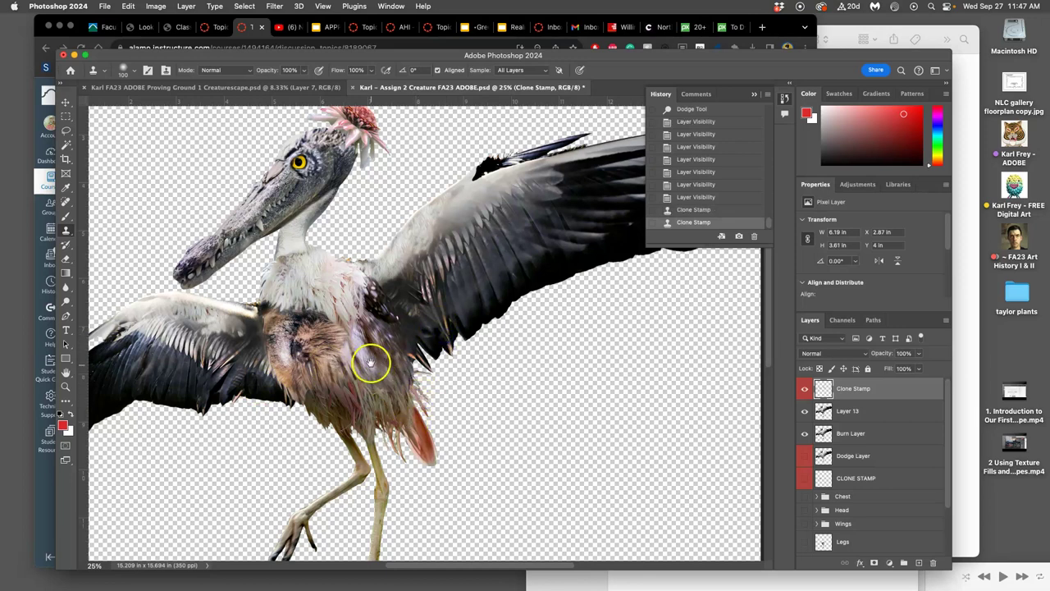
Step: Clone pale feathers along the raised wing's upper edge and over its uneven white patches
mouse_move(371, 353)
mouse_down()
mouse_move(424, 308)
mouse_move(443, 310)
mouse_move(322, 395)
mouse_up()
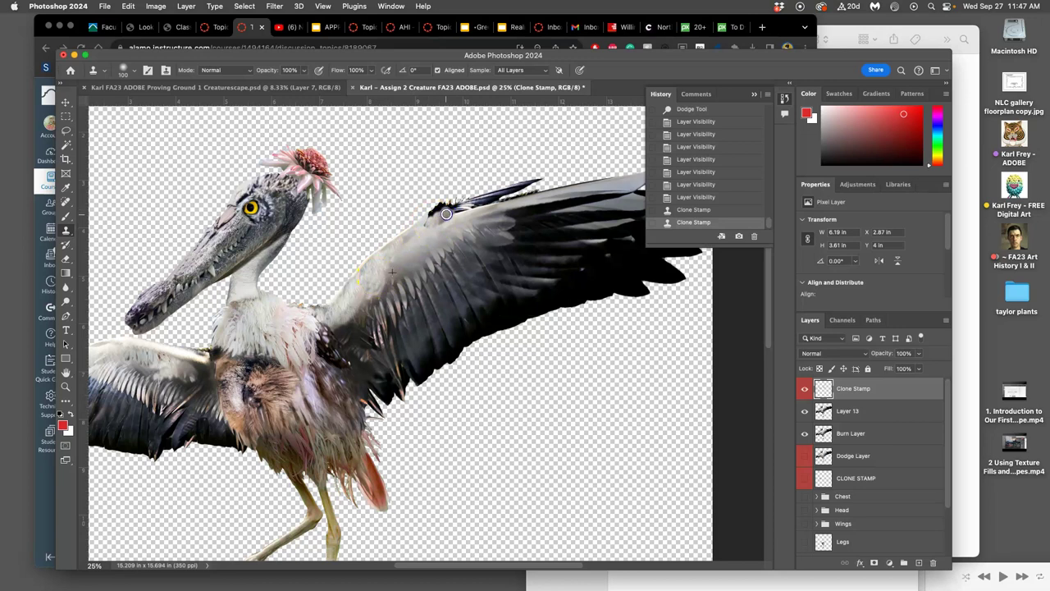
drag(438, 209, 424, 225)
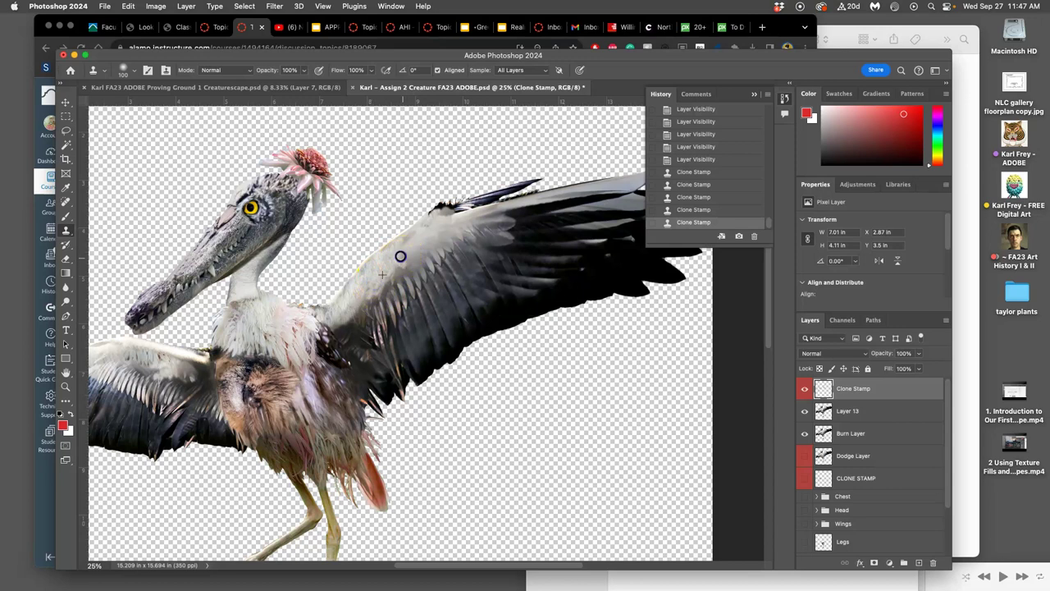
alt+click(373, 279)
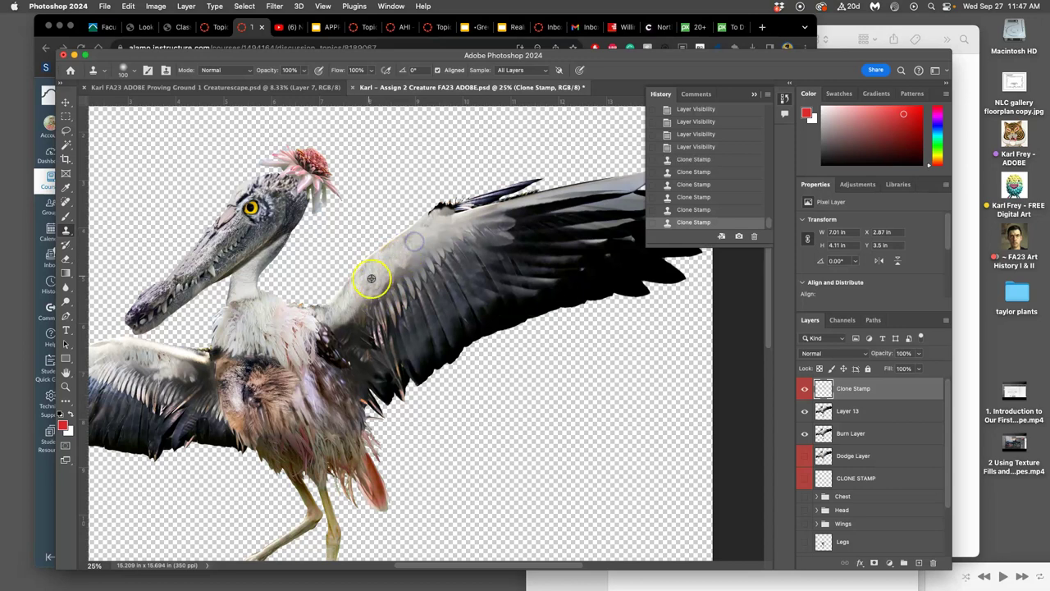
alt+click(427, 239)
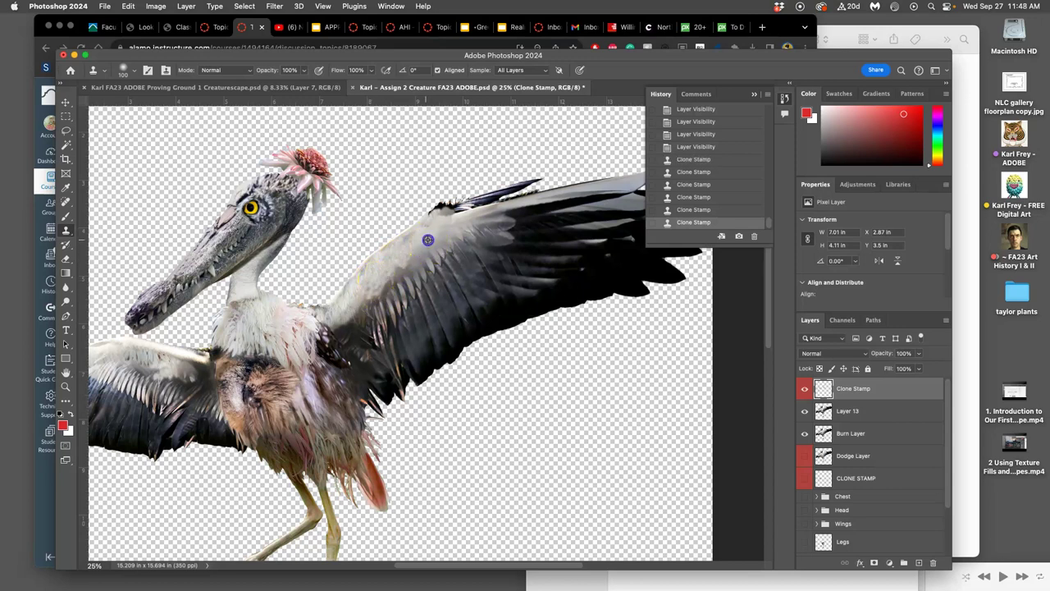
alt+click(399, 270)
drag(393, 279, 385, 285)
alt+click(396, 272)
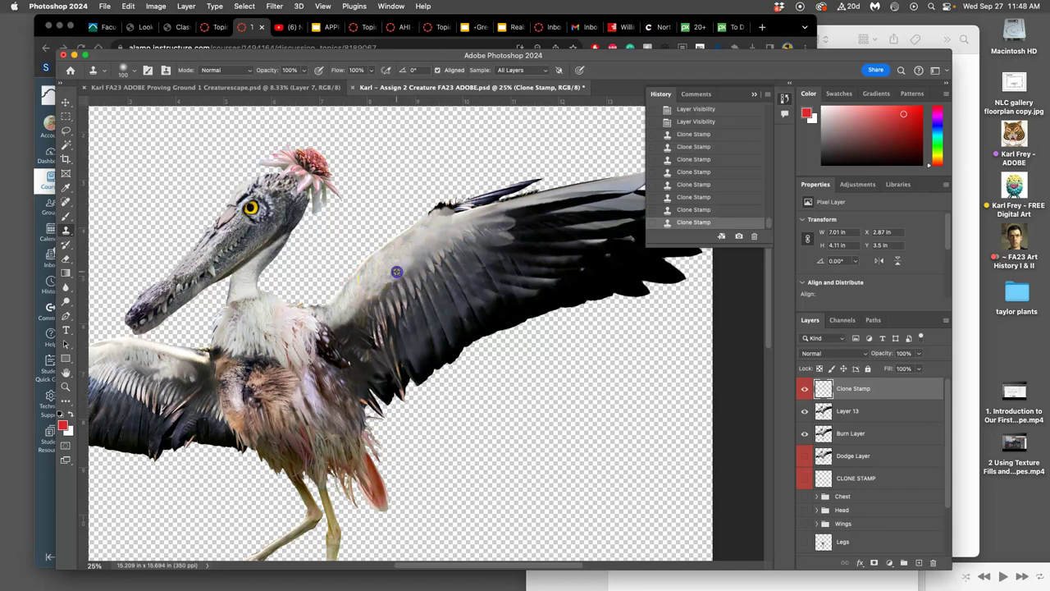
drag(418, 246, 430, 242)
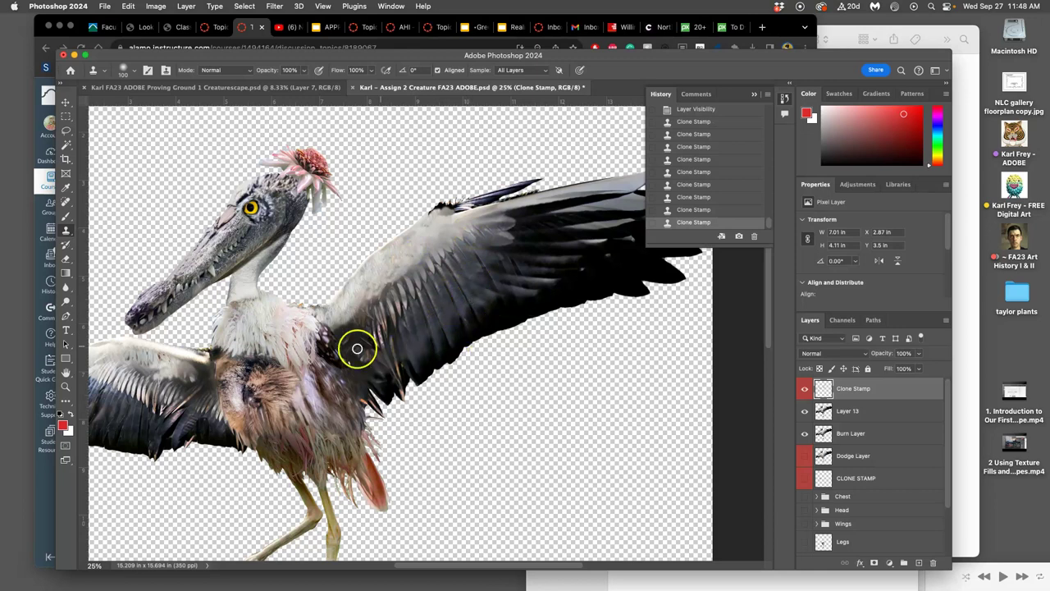
Step: Soften the cloned feathers on the raised wing and shoulder with a 166 px Eraser at 39% opacity
click(66, 258)
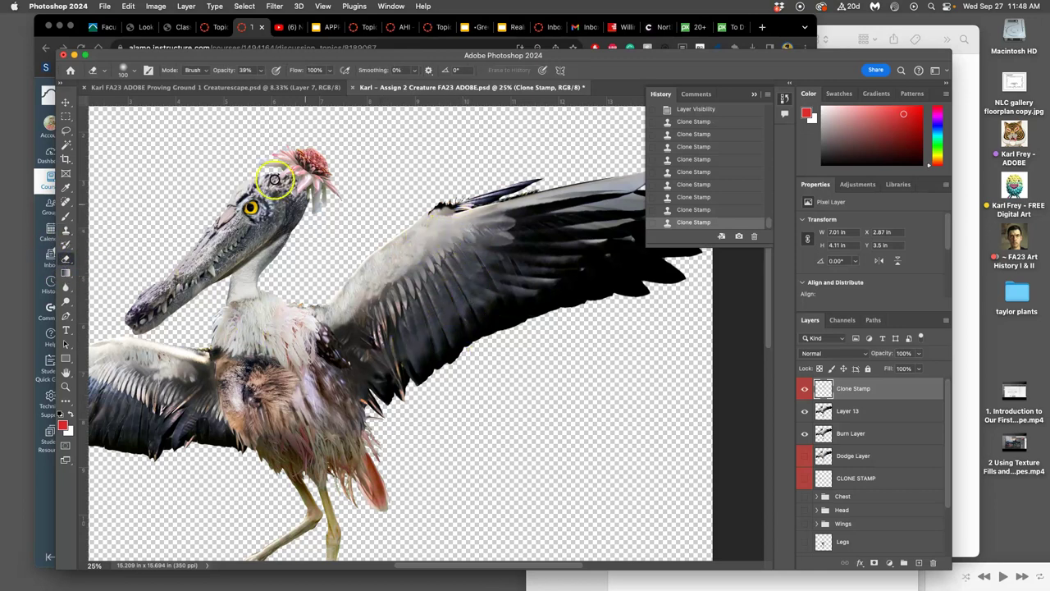
click(129, 70)
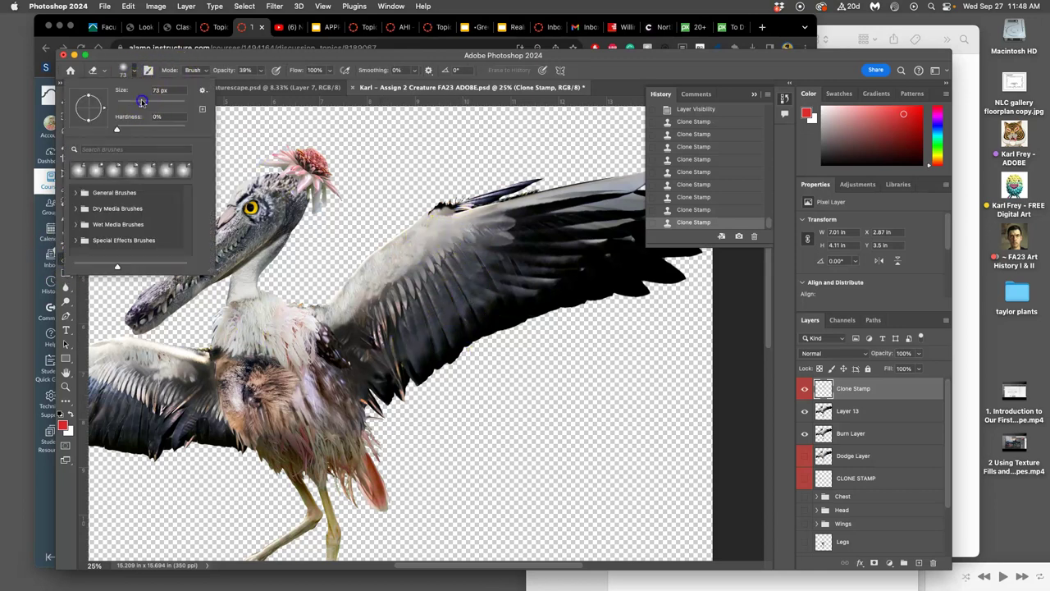
click(444, 235)
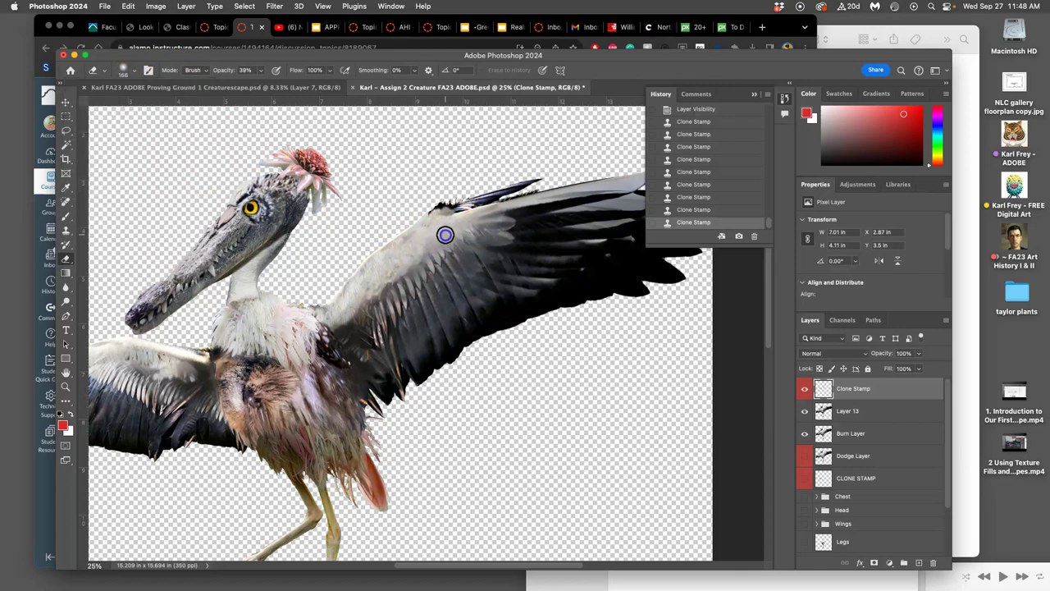
drag(418, 262, 415, 271)
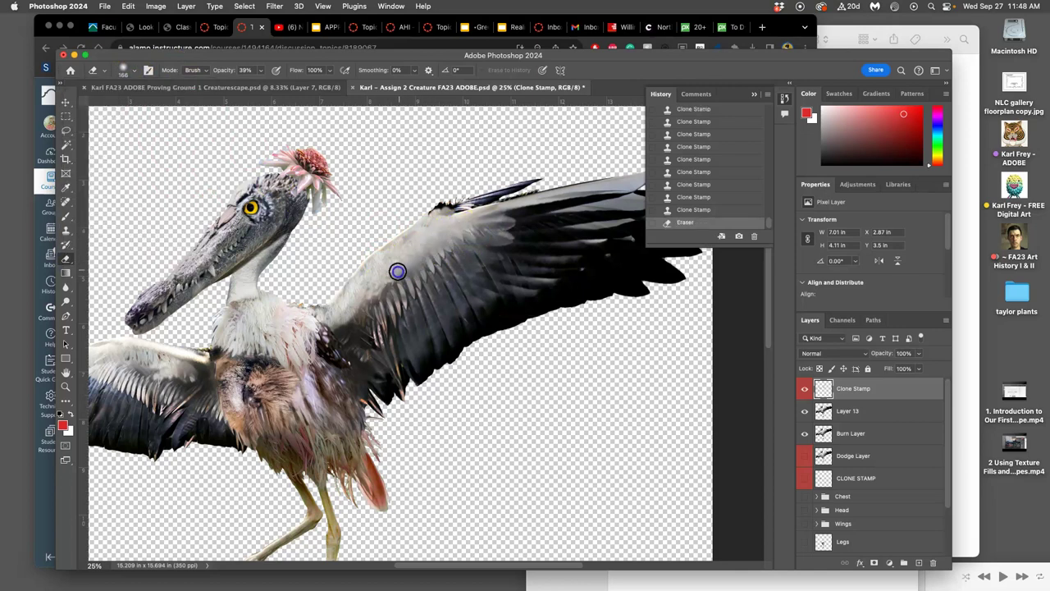
drag(373, 303, 366, 316)
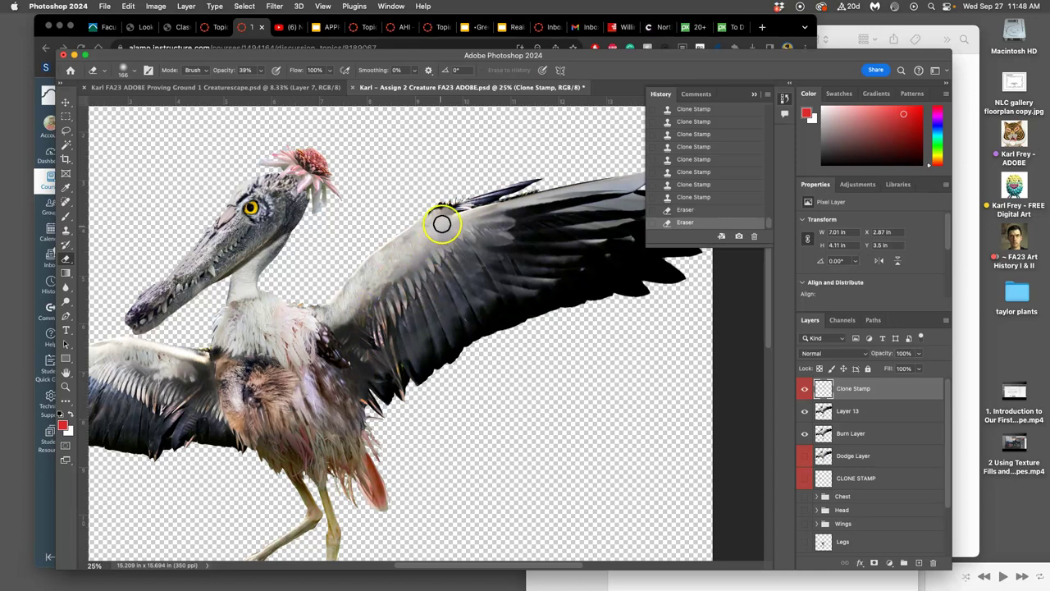
drag(441, 223, 450, 215)
mouse_move(395, 308)
mouse_down()
mouse_move(450, 214)
mouse_move(437, 210)
mouse_move(392, 251)
mouse_move(371, 285)
mouse_move(430, 212)
mouse_move(348, 280)
mouse_up()
drag(337, 293, 325, 295)
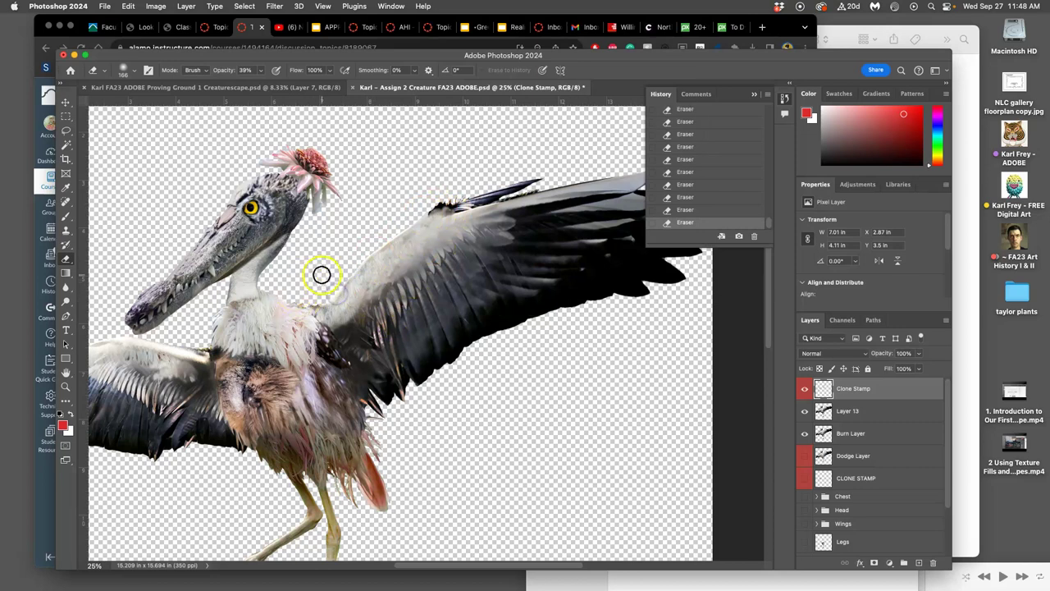
Step: Select Layer 13, hide the Burn Layer and save the creature document
click(847, 409)
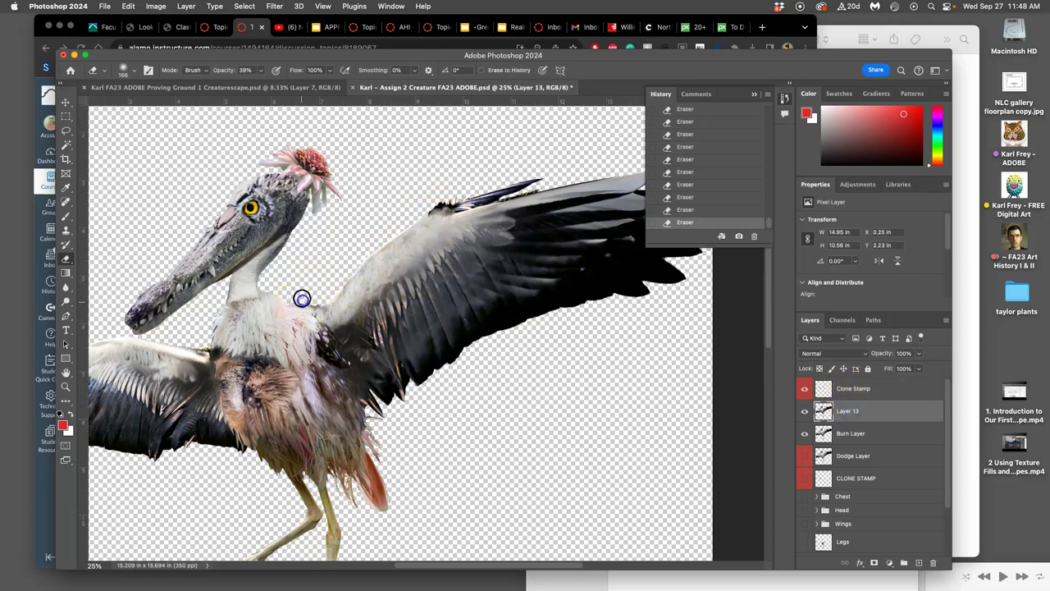
click(805, 433)
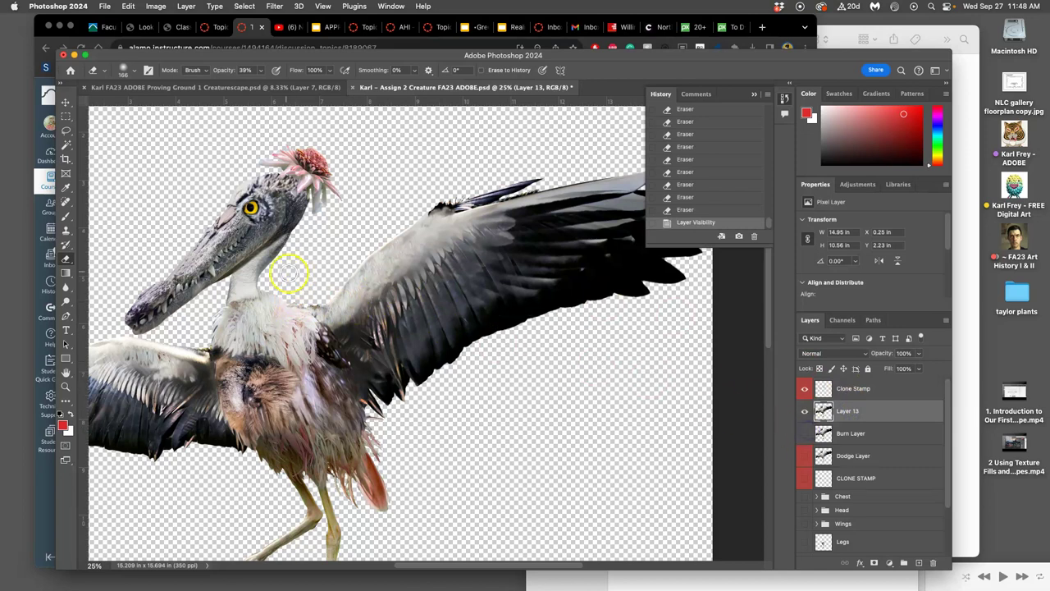
mouse_move(337, 248)
mouse_down()
mouse_move(435, 139)
mouse_move(459, 155)
mouse_move(429, 197)
mouse_up()
key(super+minus)
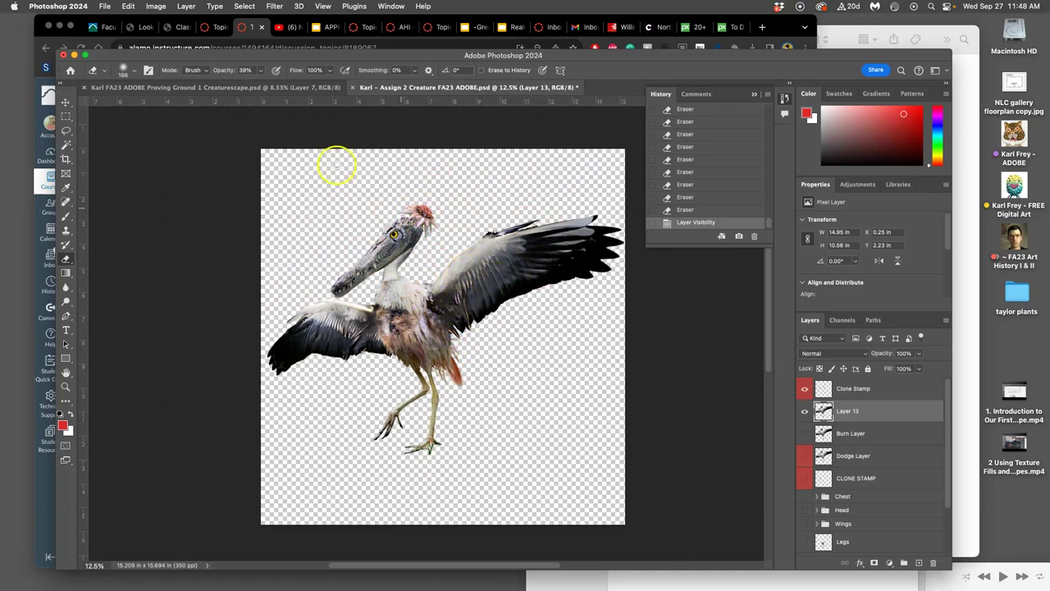
key(super+s)
Step: Save a PNG copy of the creature document to the Desktop and tag the file orange
click(105, 6)
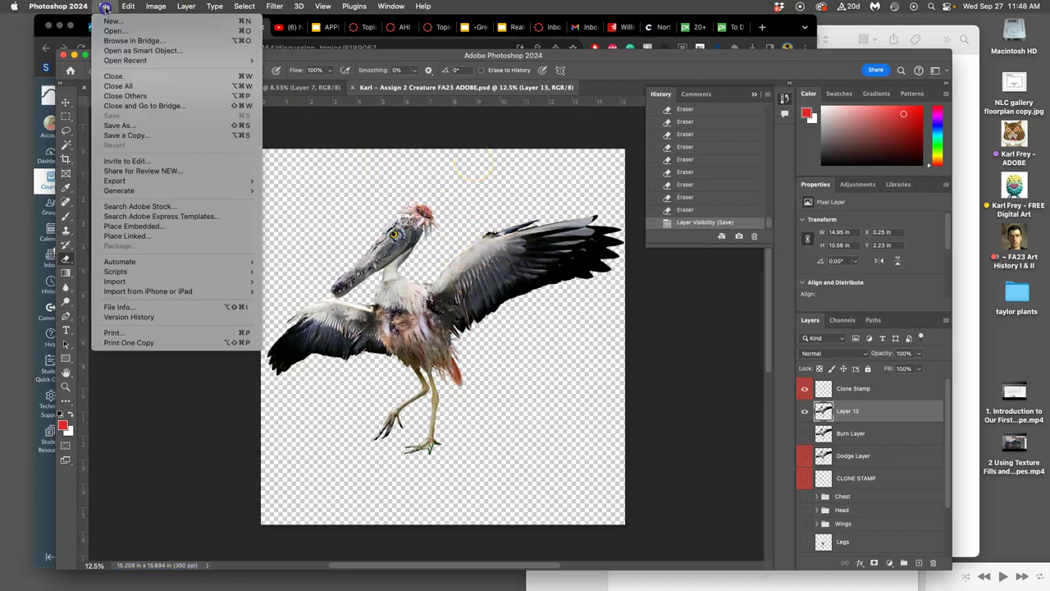
click(127, 136)
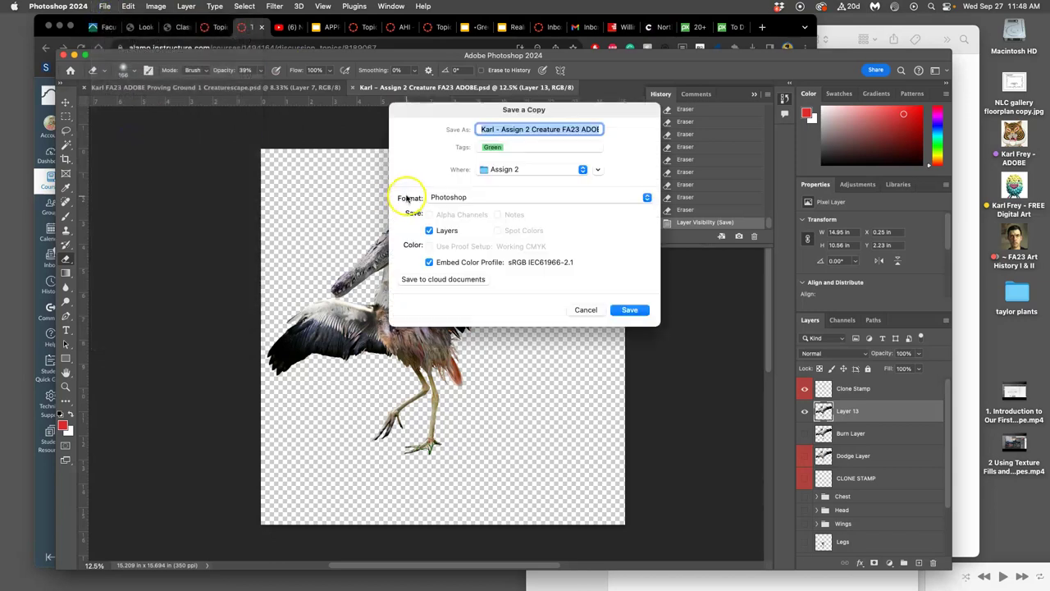
click(497, 196)
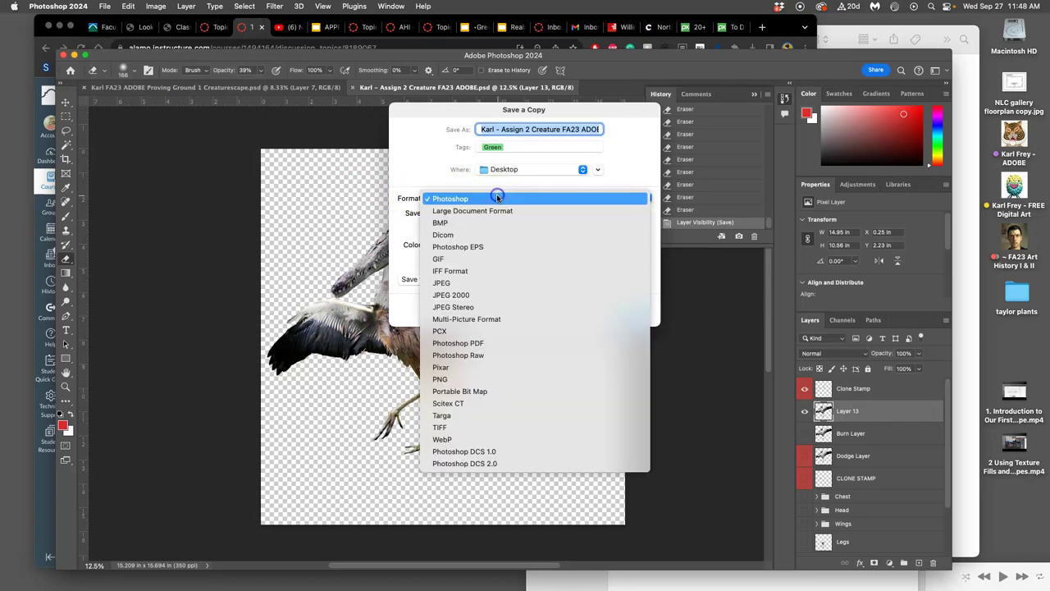
click(459, 379)
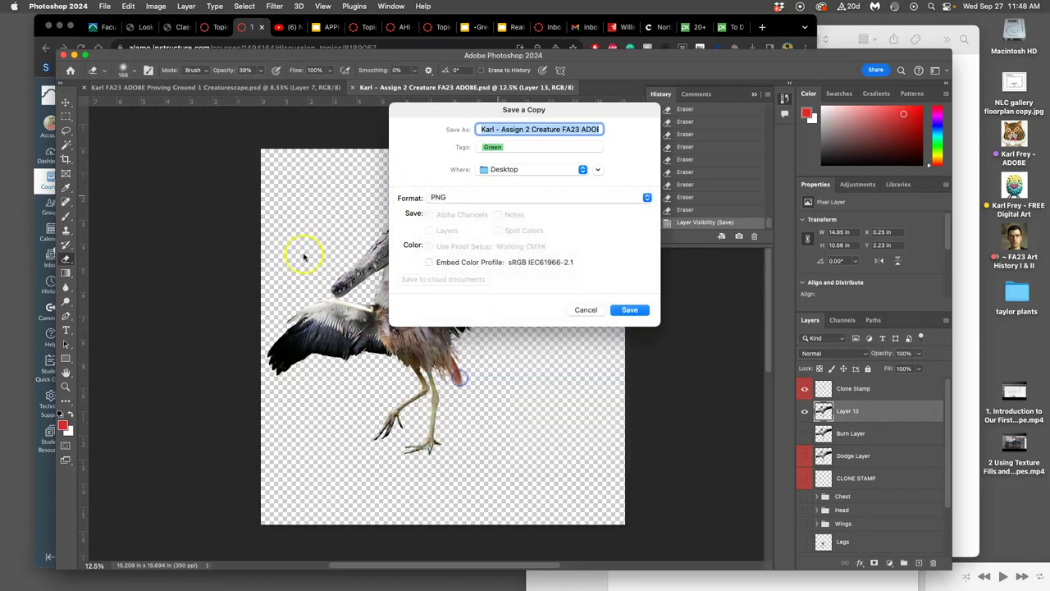
click(630, 310)
click(602, 283)
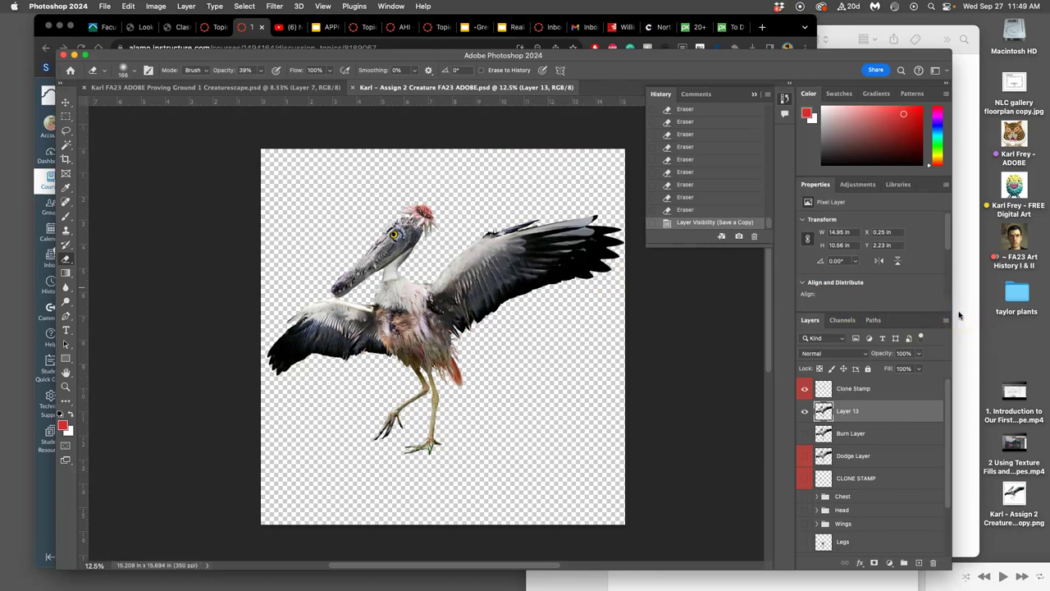
right_click(1017, 488)
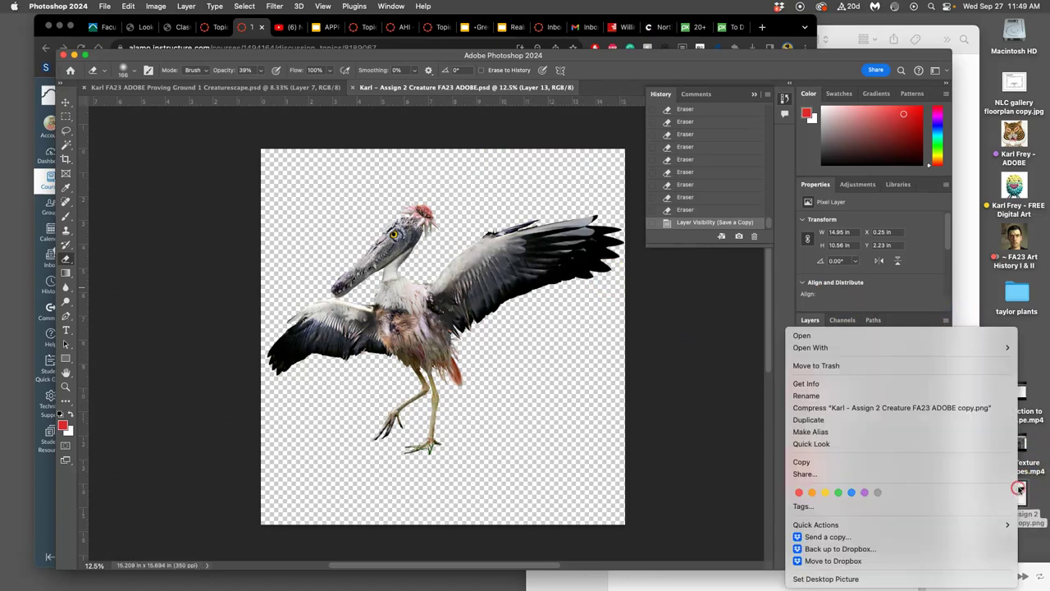
click(811, 492)
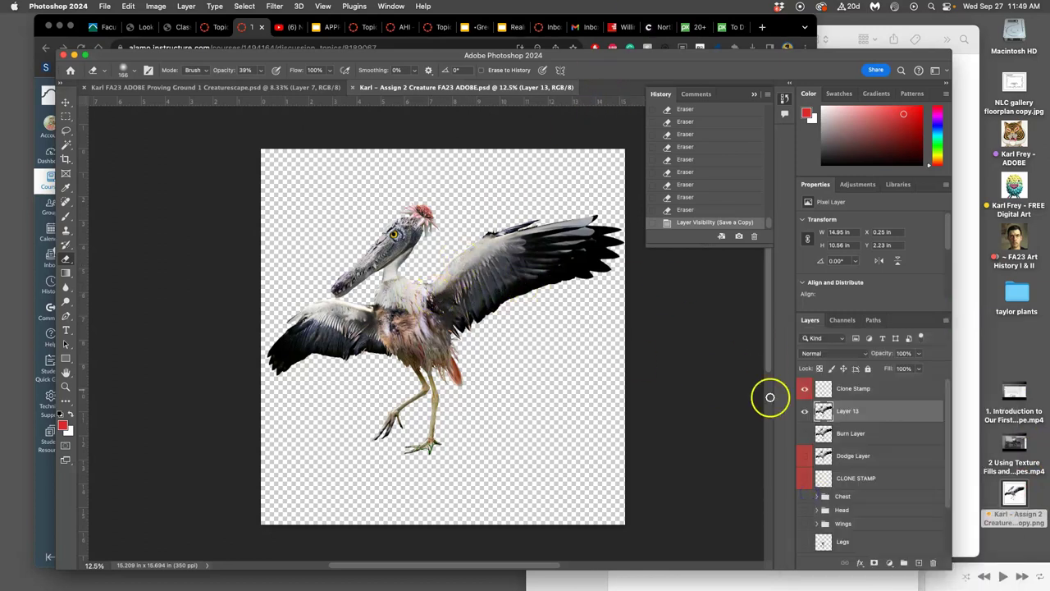
Step: Compare the creature with and without the Clone Stamp layer, leaving that layer visible
click(805, 389)
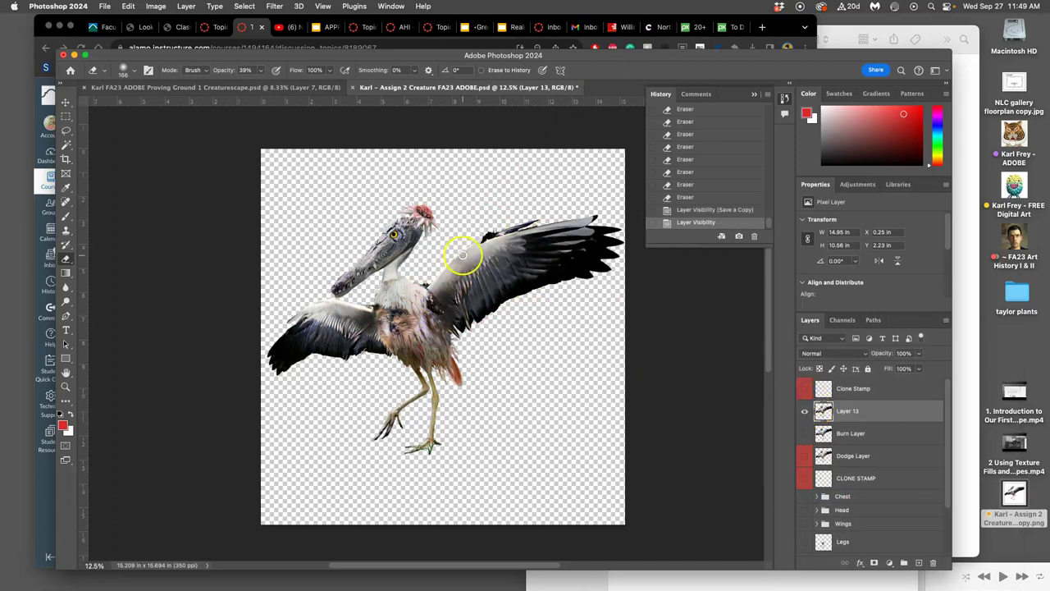
click(803, 390)
click(803, 391)
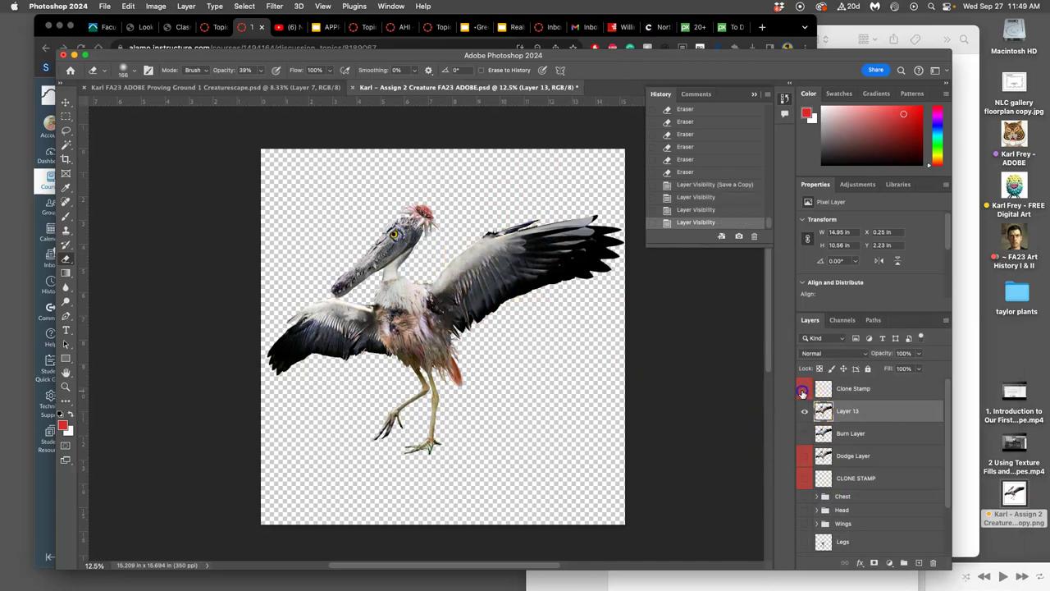
click(803, 392)
click(803, 391)
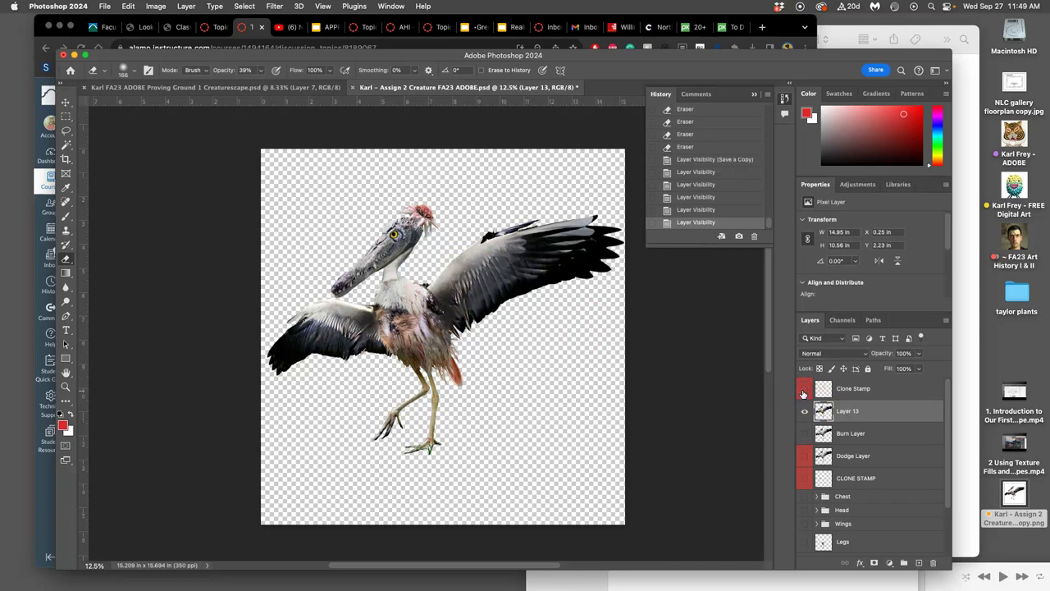
click(803, 392)
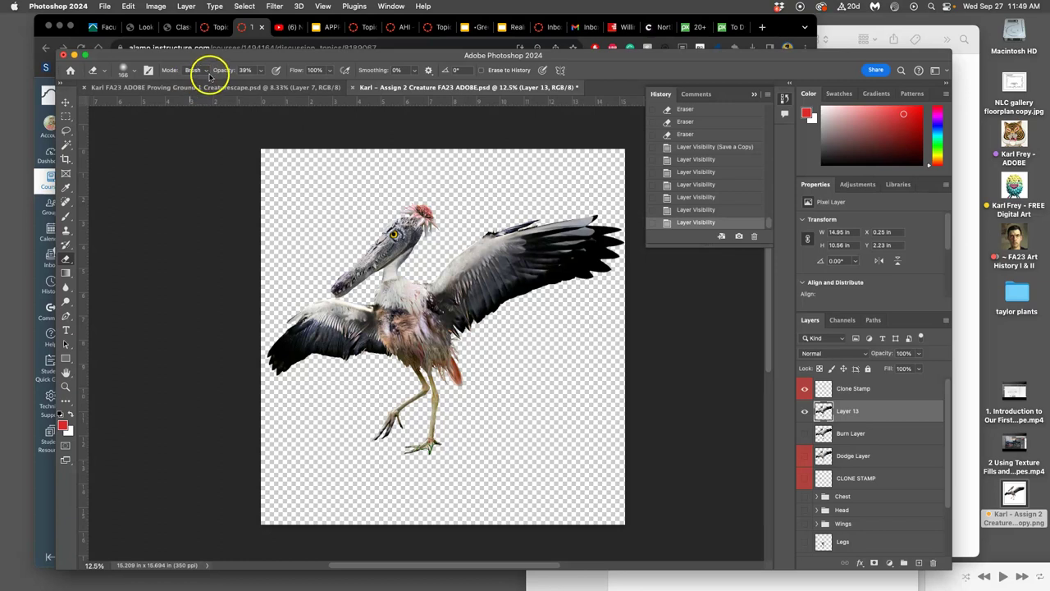
Step: Close the creature document and place its PNG copy from the Desktop into the Creaturescape composite
click(354, 91)
click(549, 223)
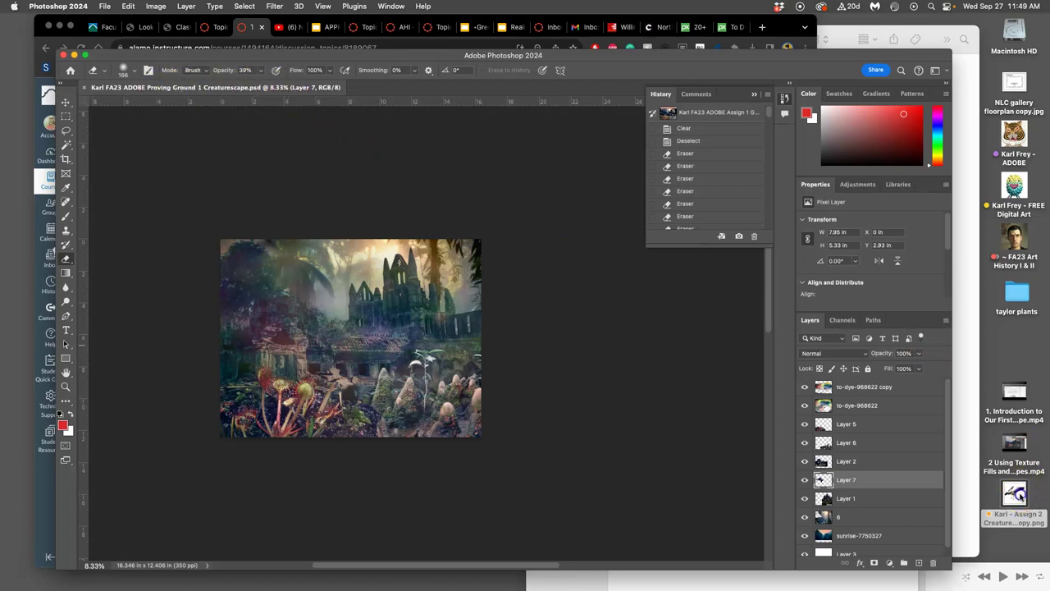
drag(1017, 494, 382, 330)
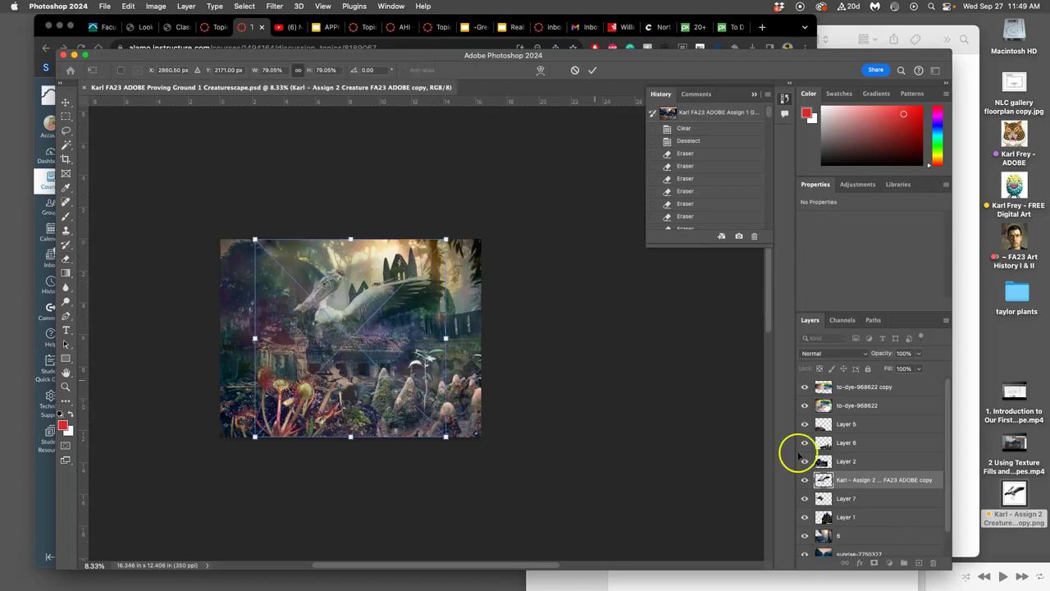
click(863, 482)
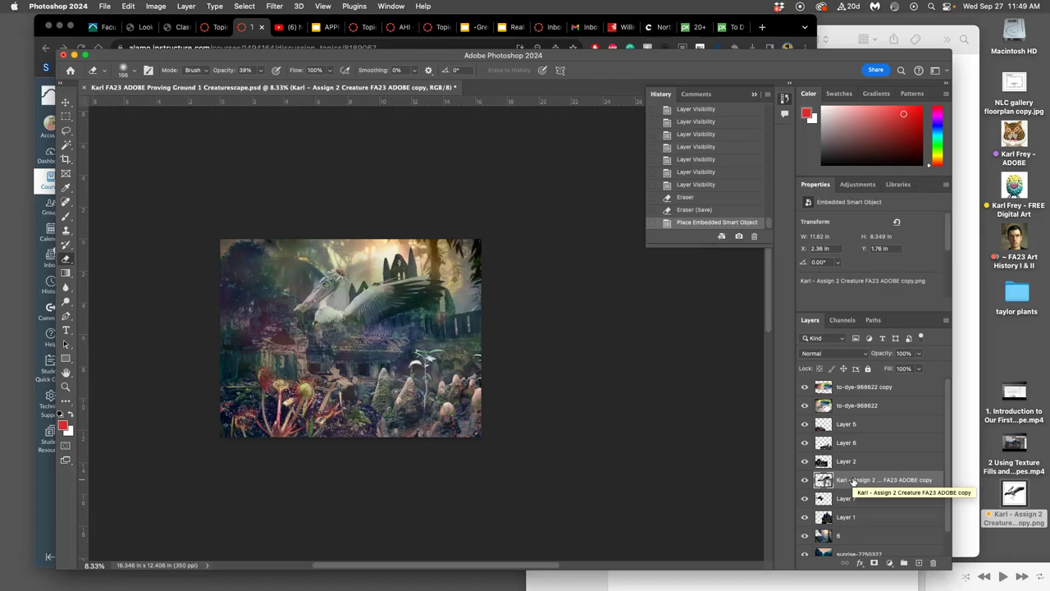
Step: Bring the placed creature layer forward to the top of the layer stack
key(super+bracketright)
key(super+bracketright)
key(super+bracketright)
key(super+bracketright)
key(super+bracketright)
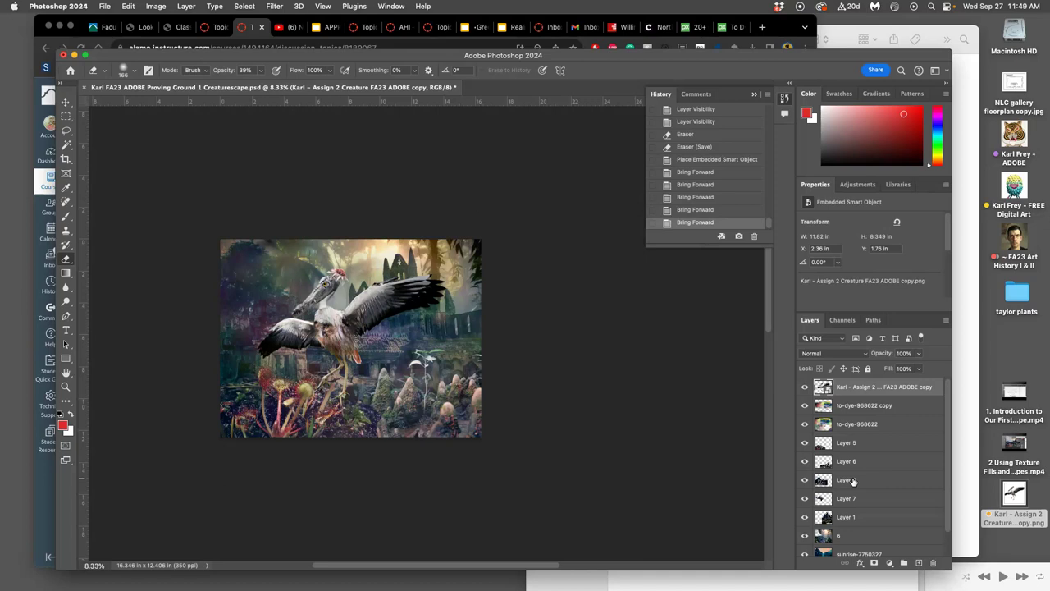
Step: Shift the creature slightly right and down in the scene and rotate it to about -4.60°
key(super+plus)
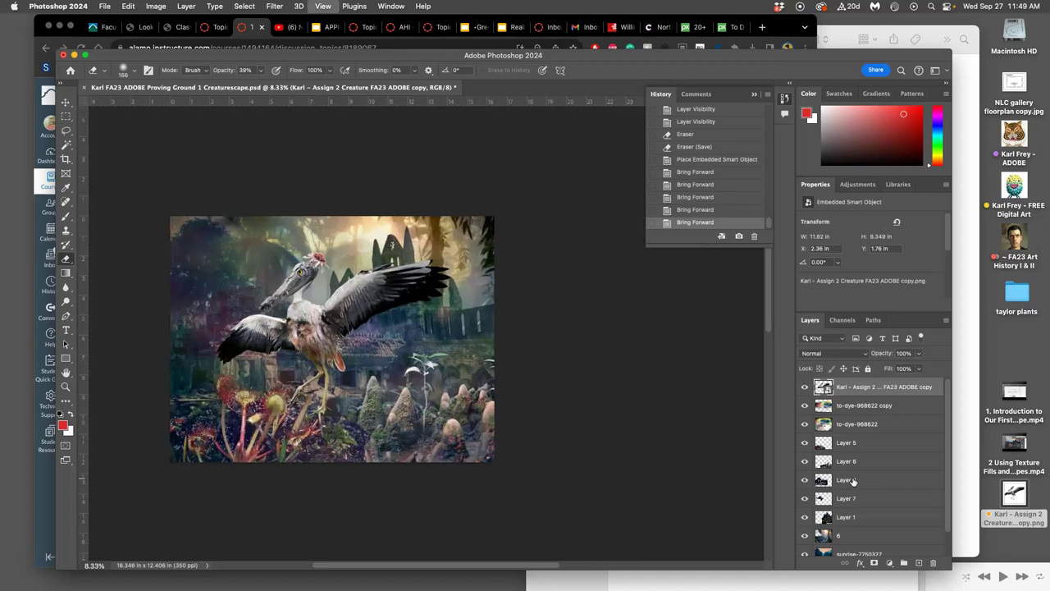
scroll(566, 377, left, 3)
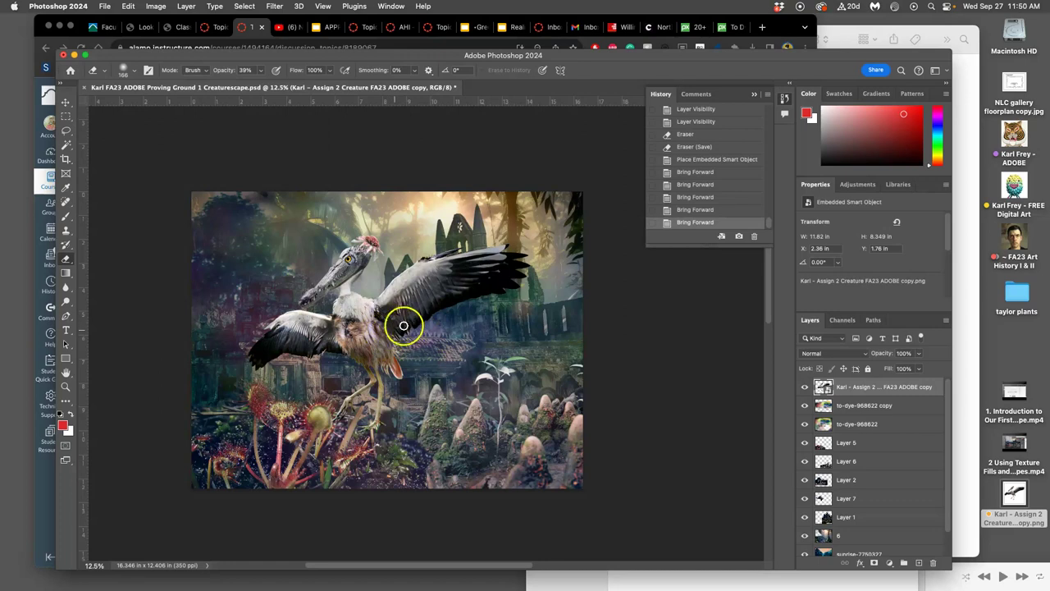
click(66, 101)
drag(388, 289, 412, 301)
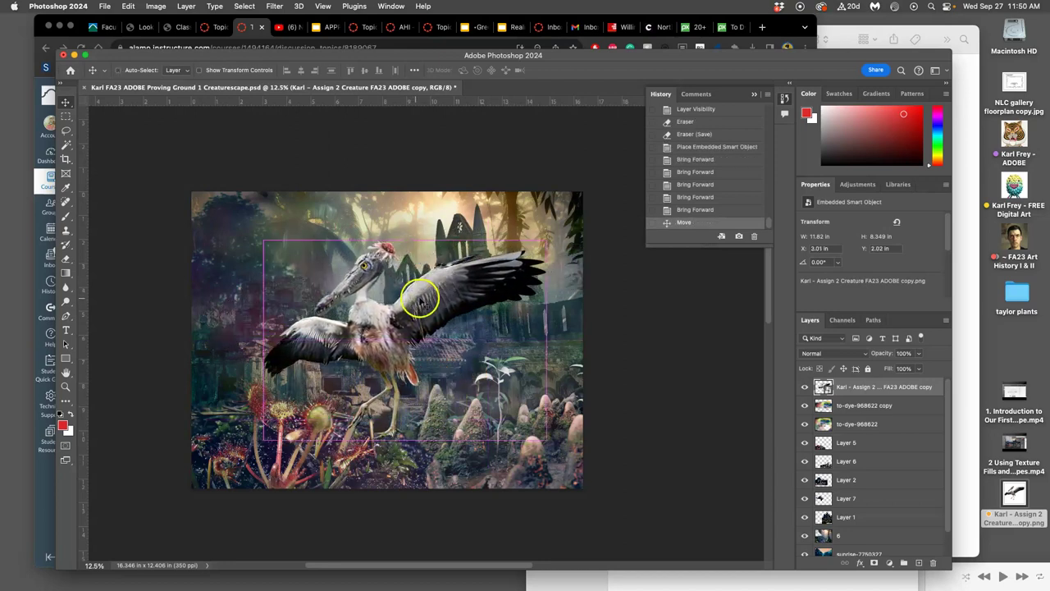
key(ctrl+t)
drag(557, 195, 530, 235)
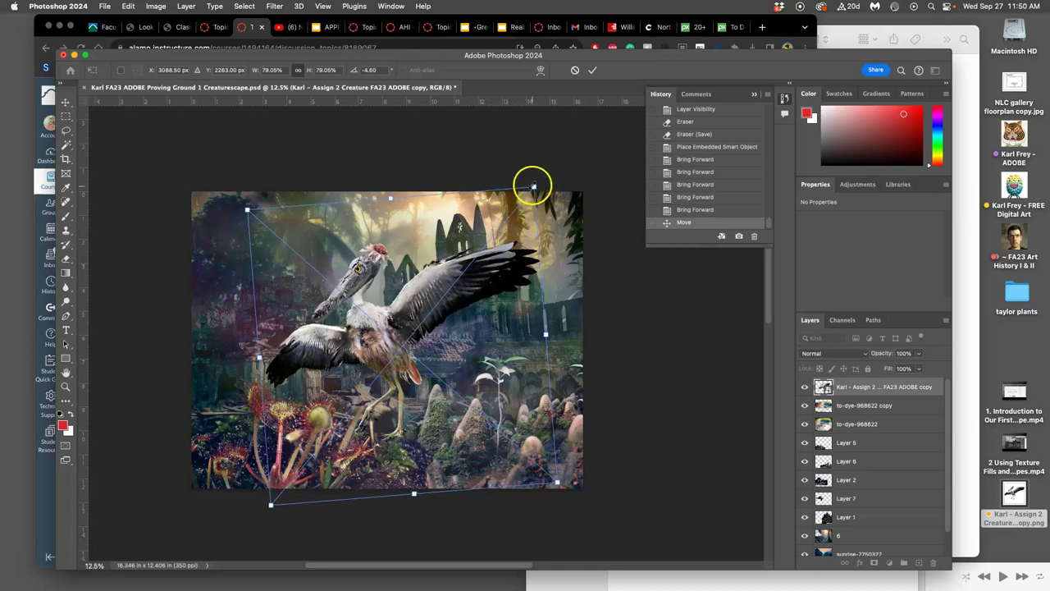
Step: Warp the creature subtly around its raised wing, tail, lower wing and legs, and apply the transform
right_click(511, 279)
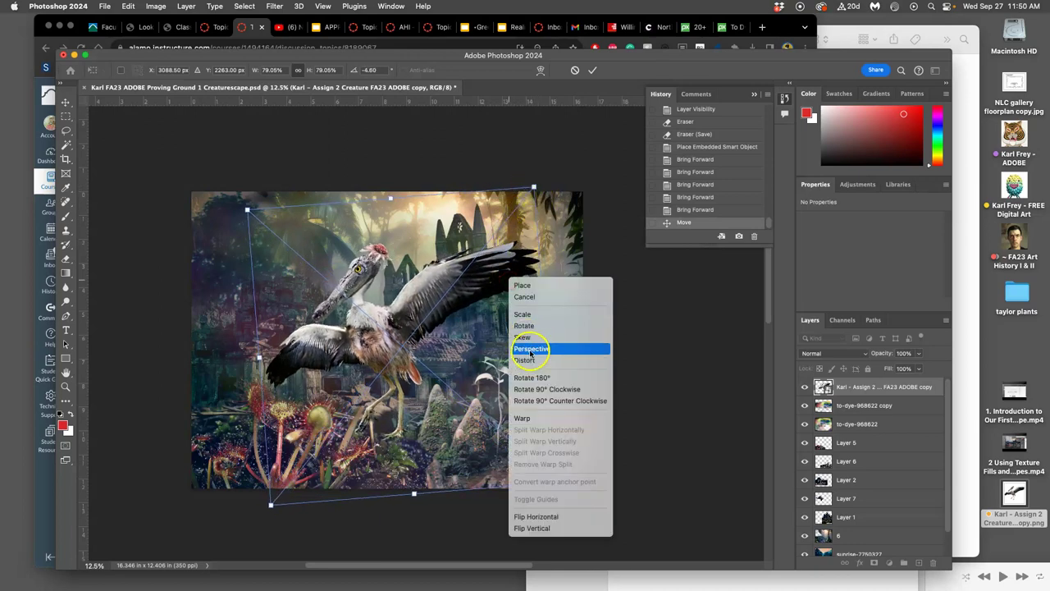
click(532, 418)
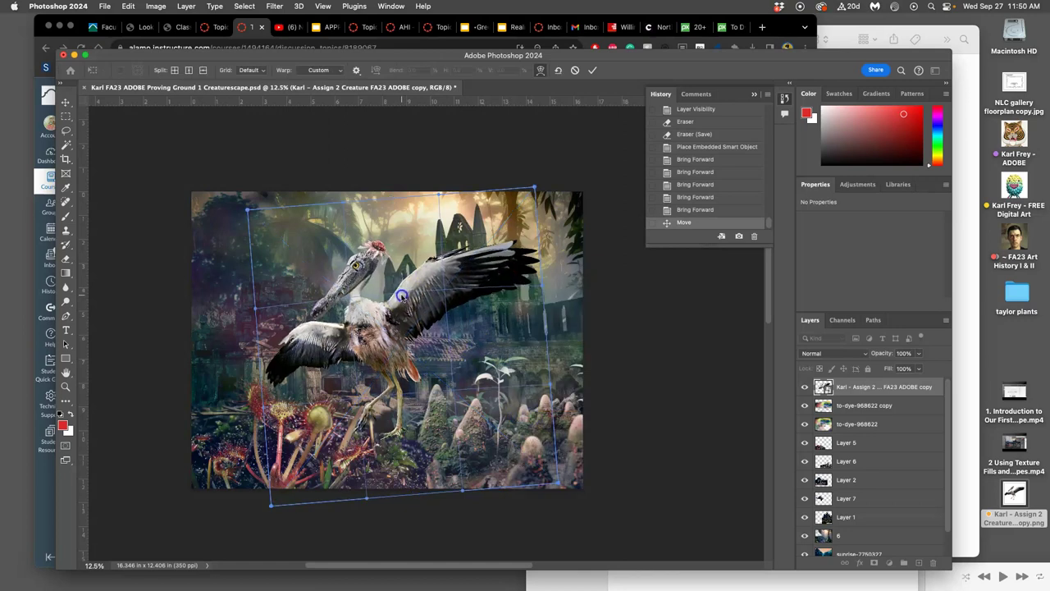
drag(401, 295, 401, 295)
drag(432, 375, 435, 379)
drag(367, 378, 268, 380)
drag(372, 415, 363, 415)
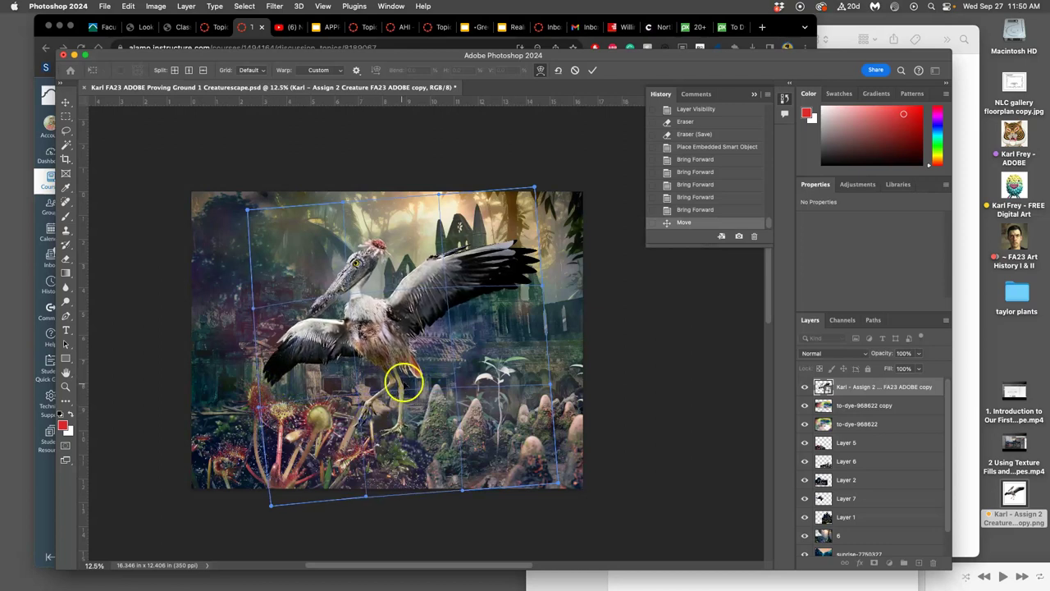
key(Return)
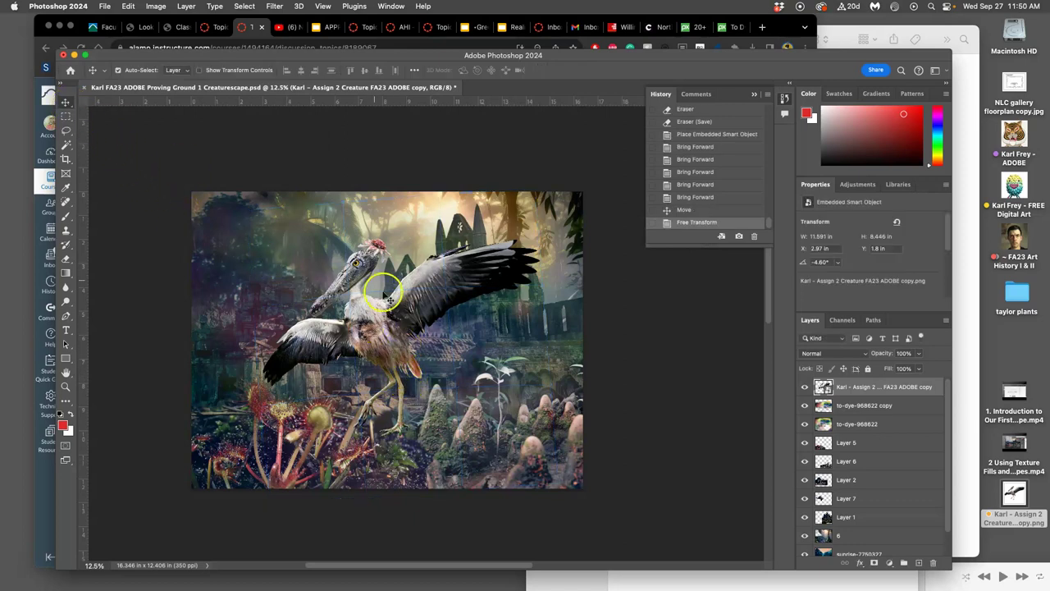
Step: Move the creature to the right of the scene so its feet stand among the mossy stumps, and check their placement
drag(381, 324, 452, 337)
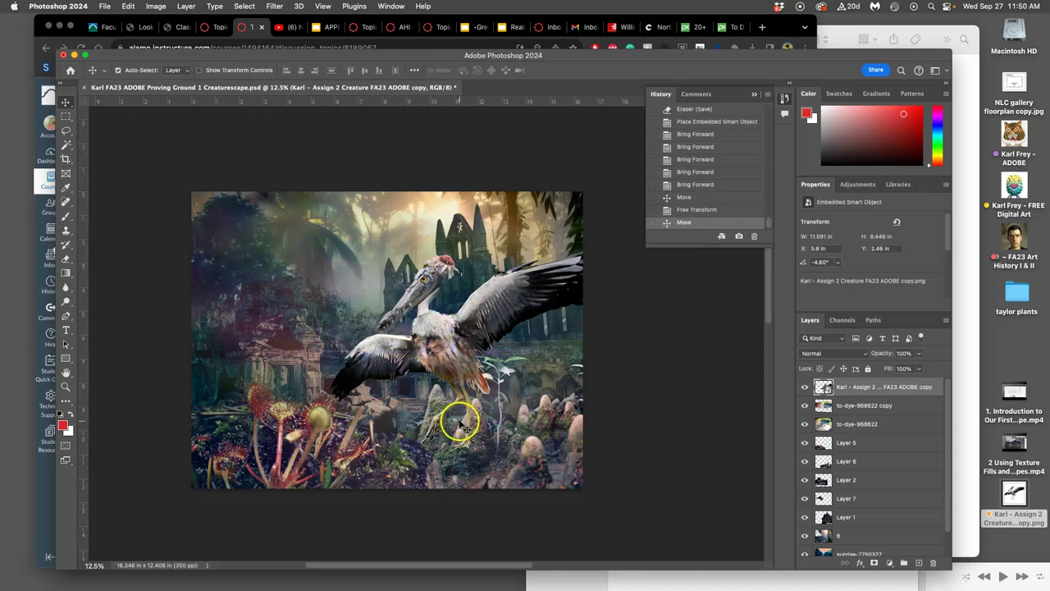
key(super+plus)
key(super+plus)
drag(464, 420, 412, 278)
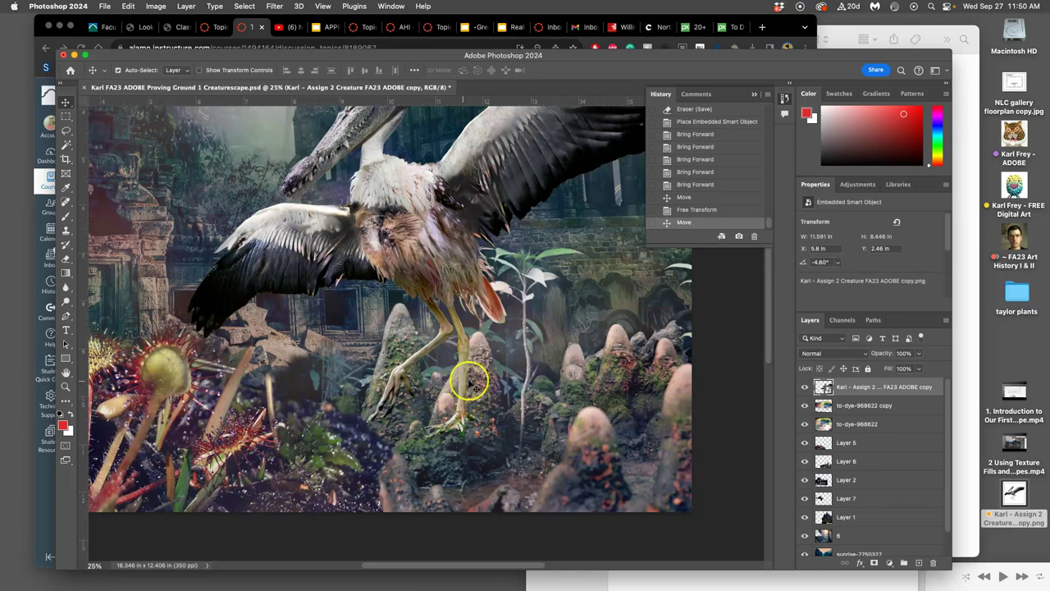
key(super+minus)
key(super+minus)
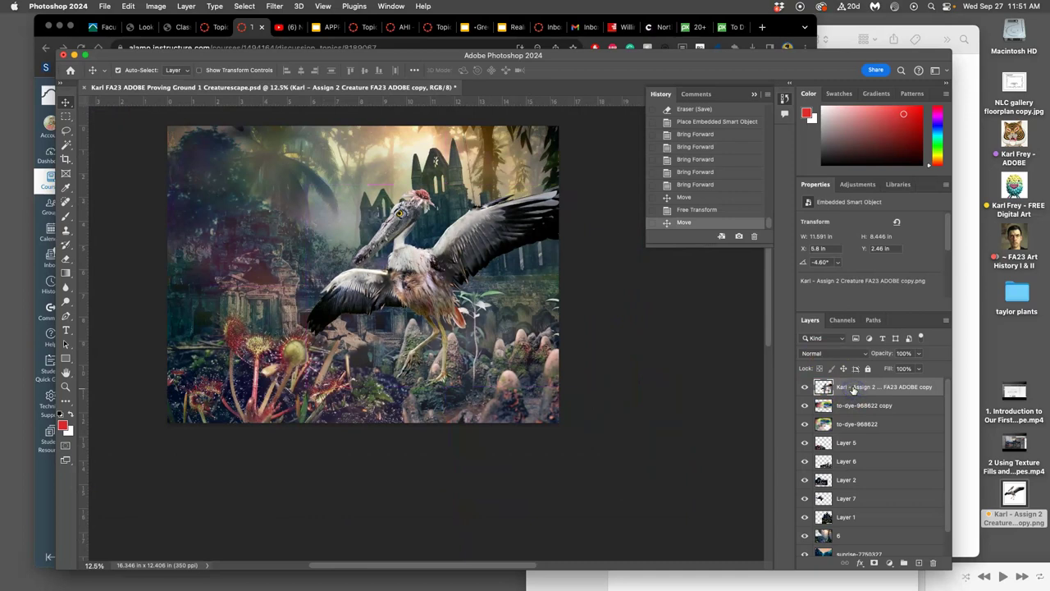
Step: Compare the creature's colouring above and below the two to-dye-968622 layers, returning it to the top of the stack
key(super+bracketleft)
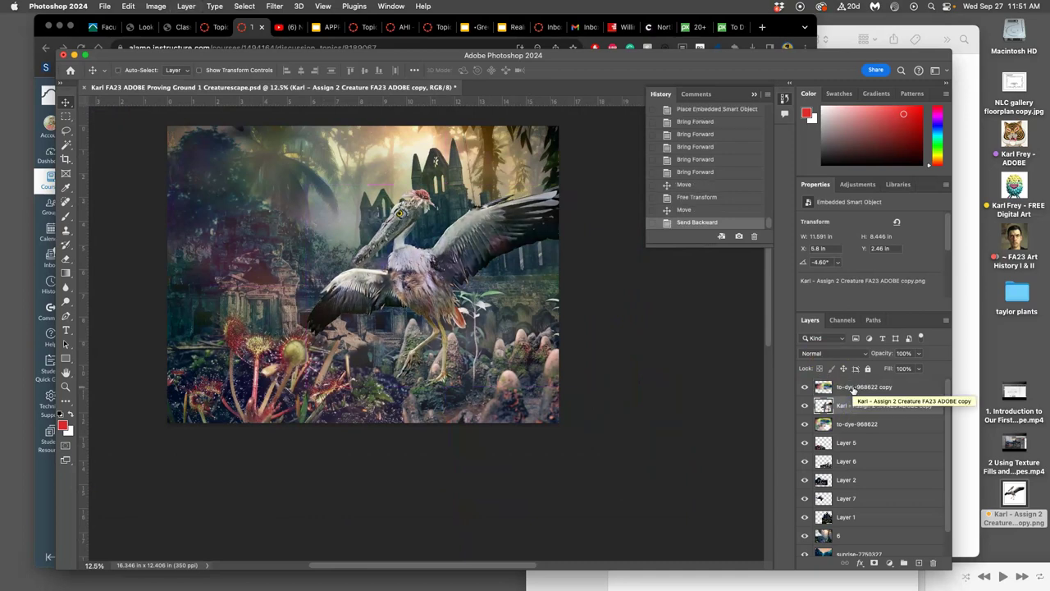
key(super+bracketright)
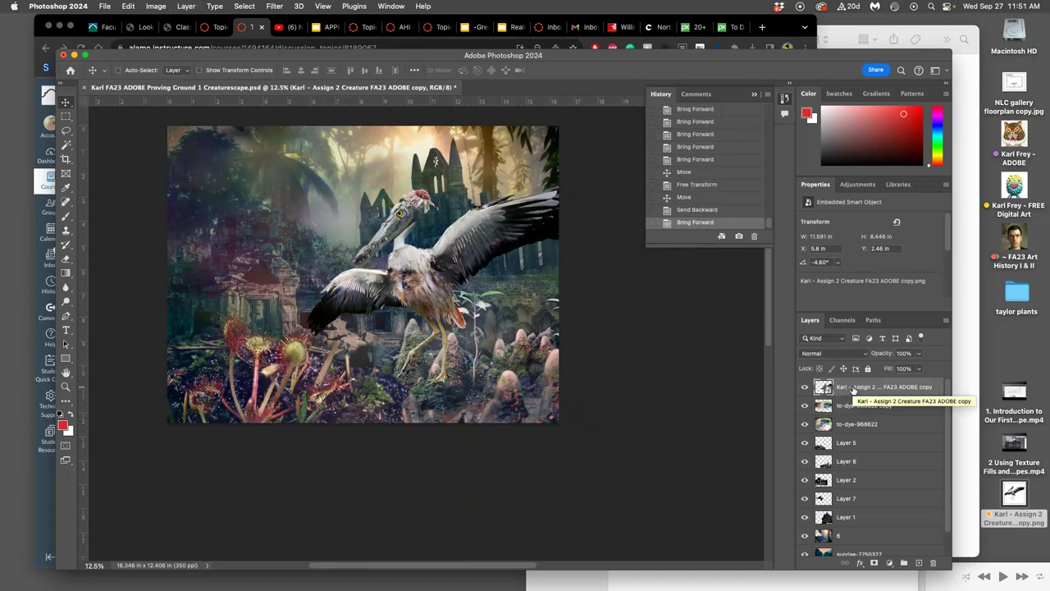
key(super+bracketleft)
key(super+bracketleft)
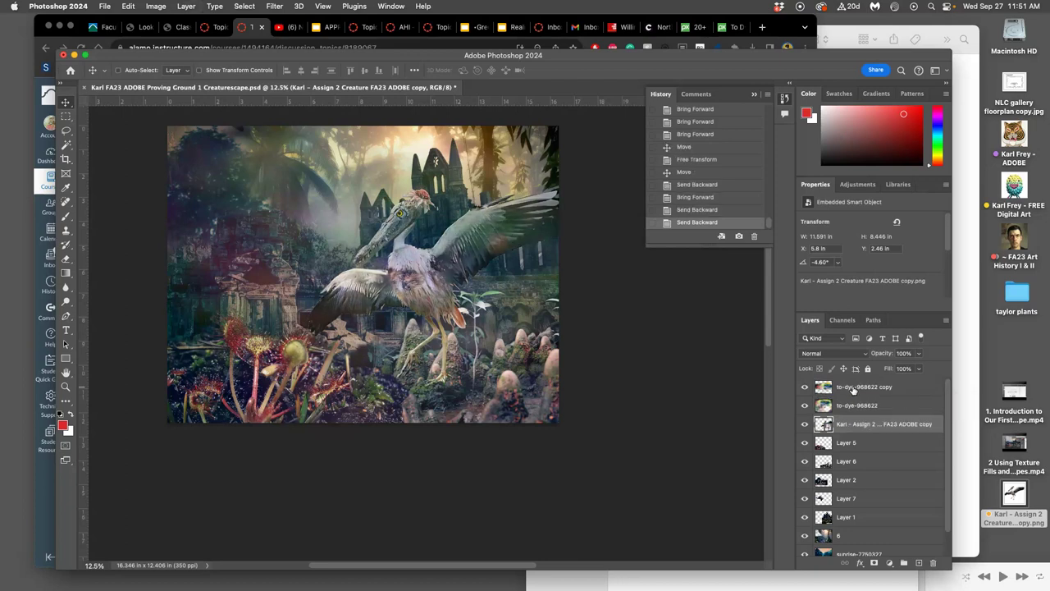
key(super+bracketright)
key(super+bracketright)
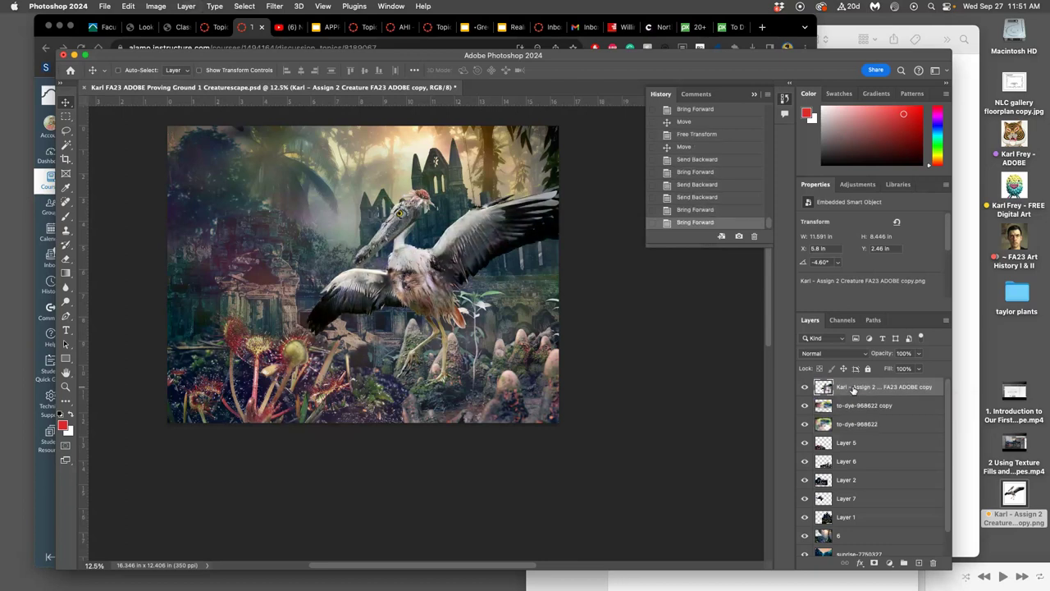
Step: Send the creature layer backward, testing it around the foreground layers, and settle it between Layer 5 and Layer 6
key(super+bracketleft)
key(super+bracketleft)
key(super+bracketleft)
key(super+bracketleft)
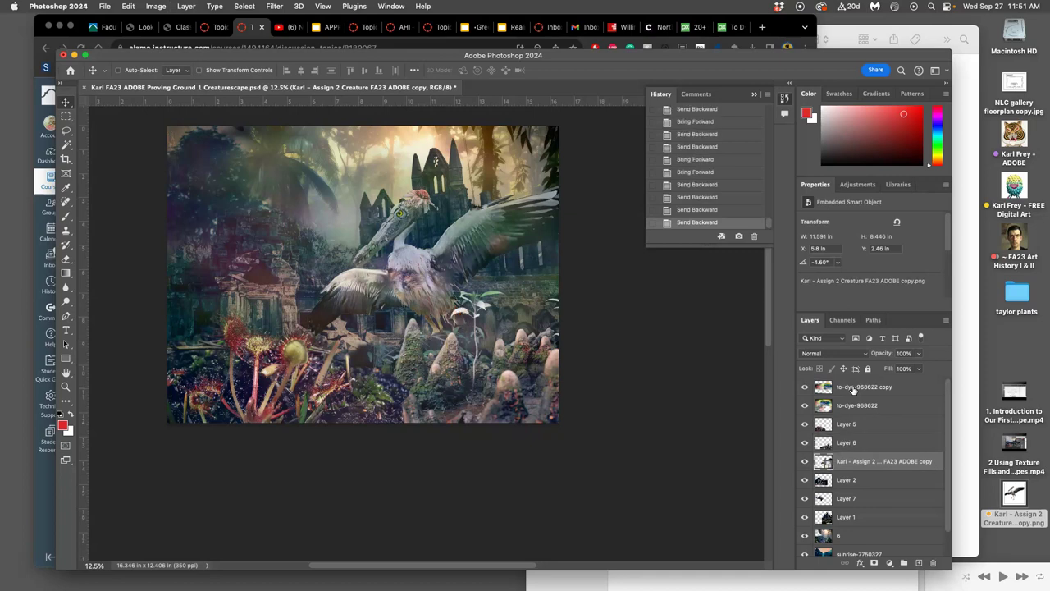
key(super+bracketright)
key(super+bracketleft)
key(super+bracketleft)
key(super+bracketright)
key(super+bracketleft)
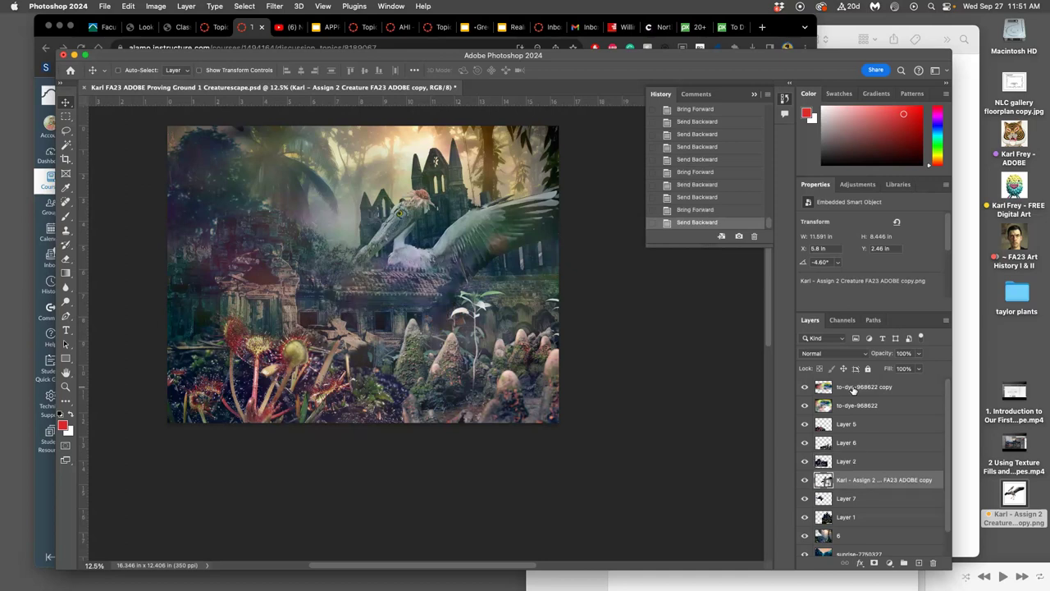
key(super+bracketright)
key(super+bracketright)
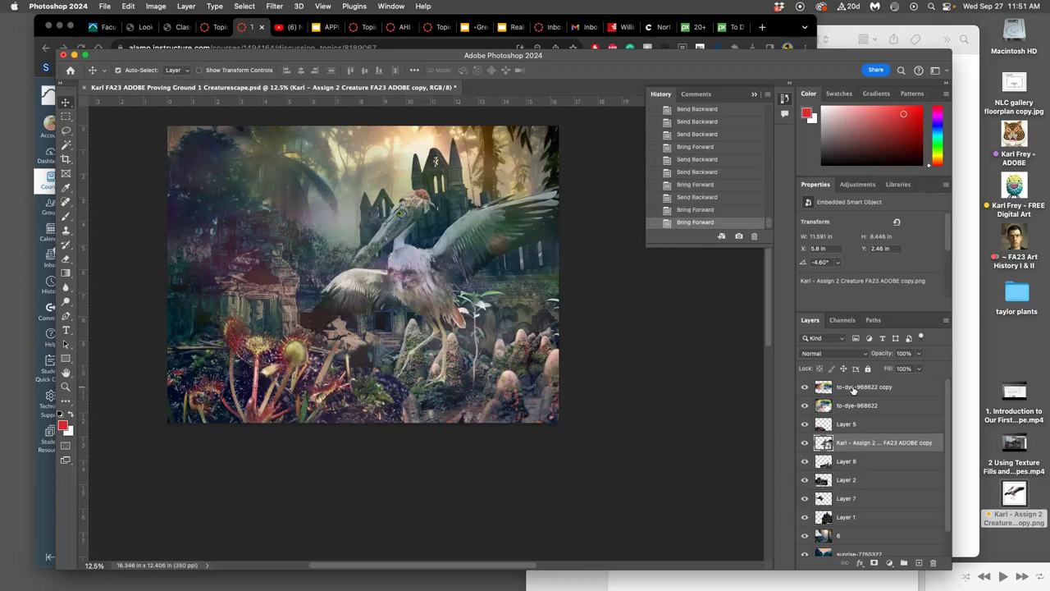
Step: Hide the creature layer, toggle Layer 6 to identify its contents, and select Layer 6
click(805, 442)
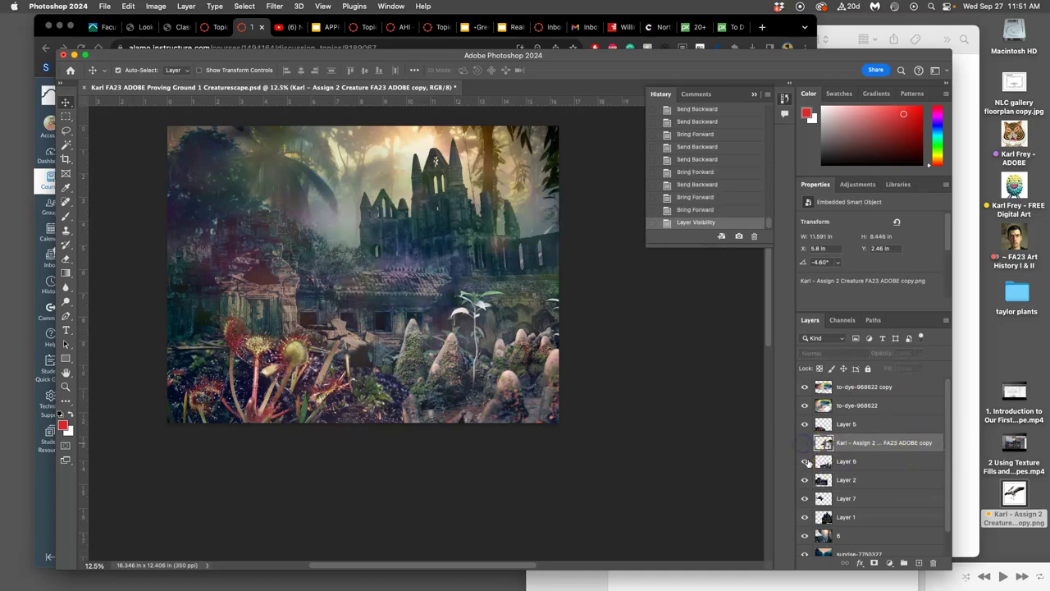
click(805, 461)
click(805, 461)
click(853, 464)
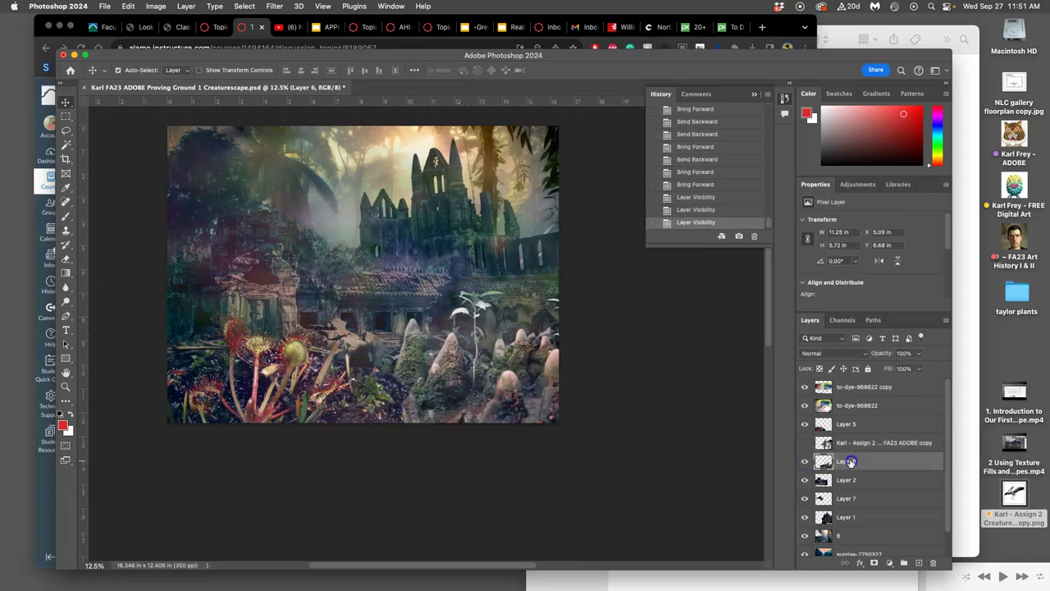
Step: Show the creature layer again, then lasso the mossy stump under its rear foot on Layer 6 and copy it to a new layer
click(804, 442)
scroll(681, 404, up, 4)
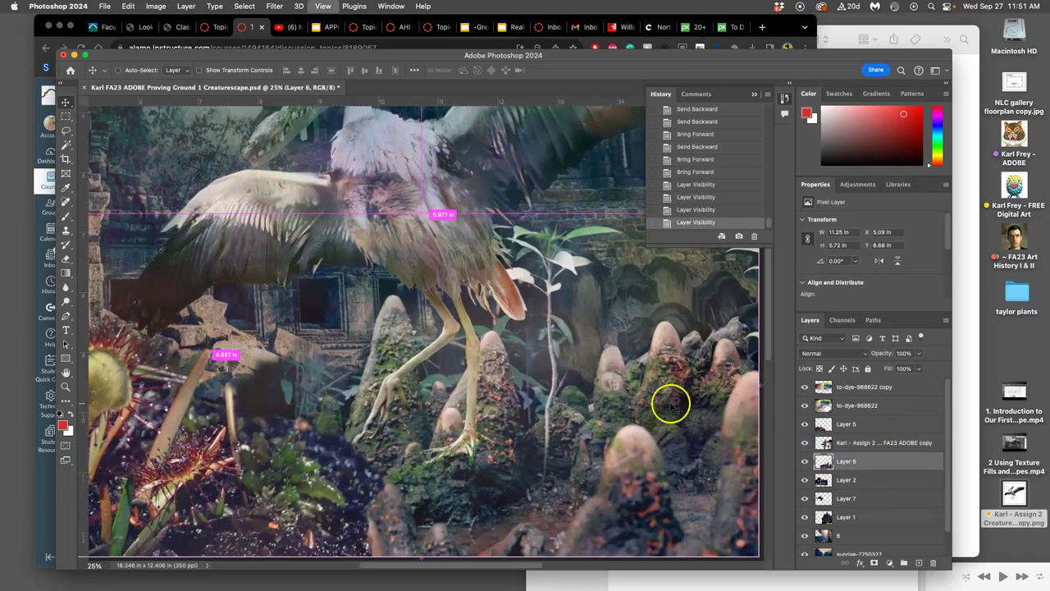
click(65, 132)
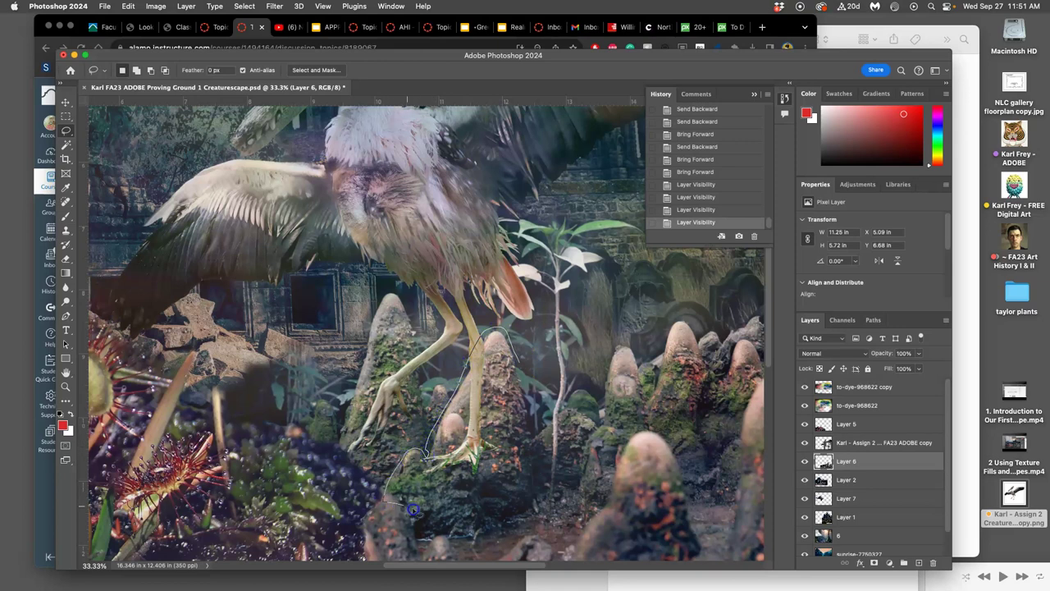
drag(521, 356, 520, 355)
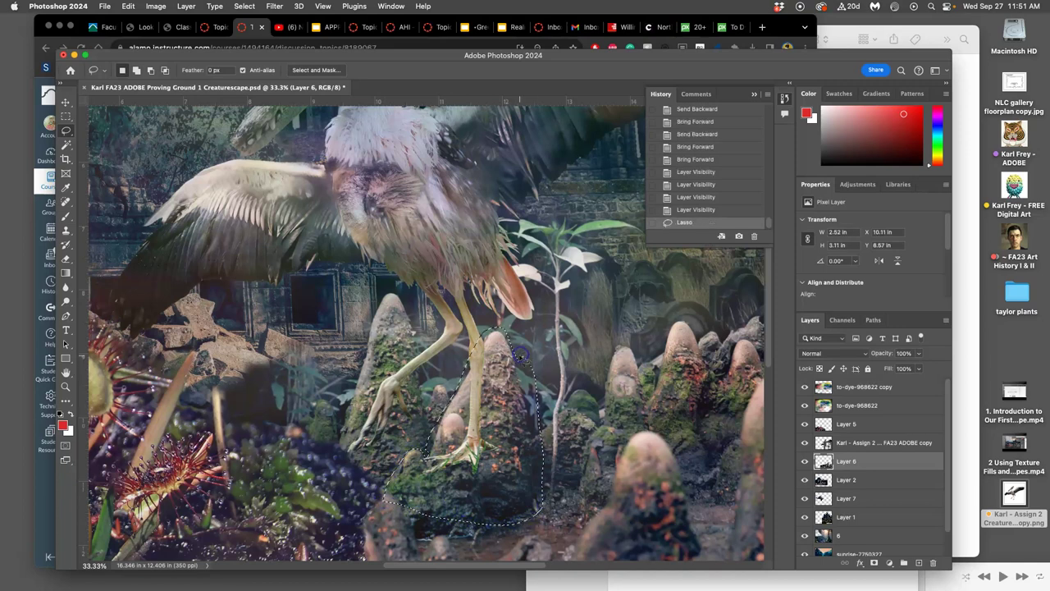
key(super+j)
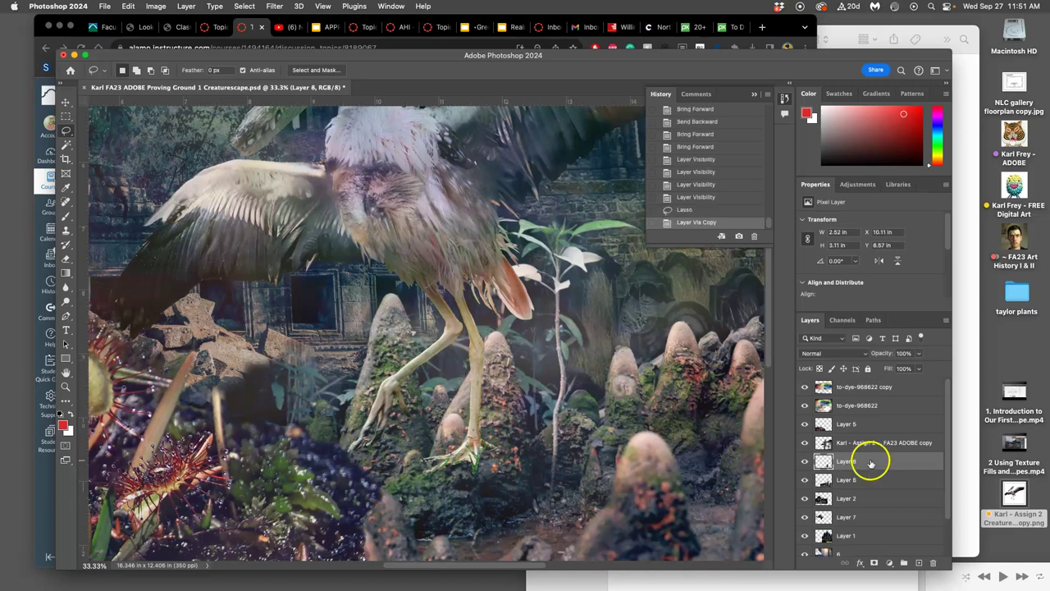
Step: Place the copied stump layer directly above the creature layer and toggle its visibility to compare how it covers the leg
drag(870, 464, 863, 436)
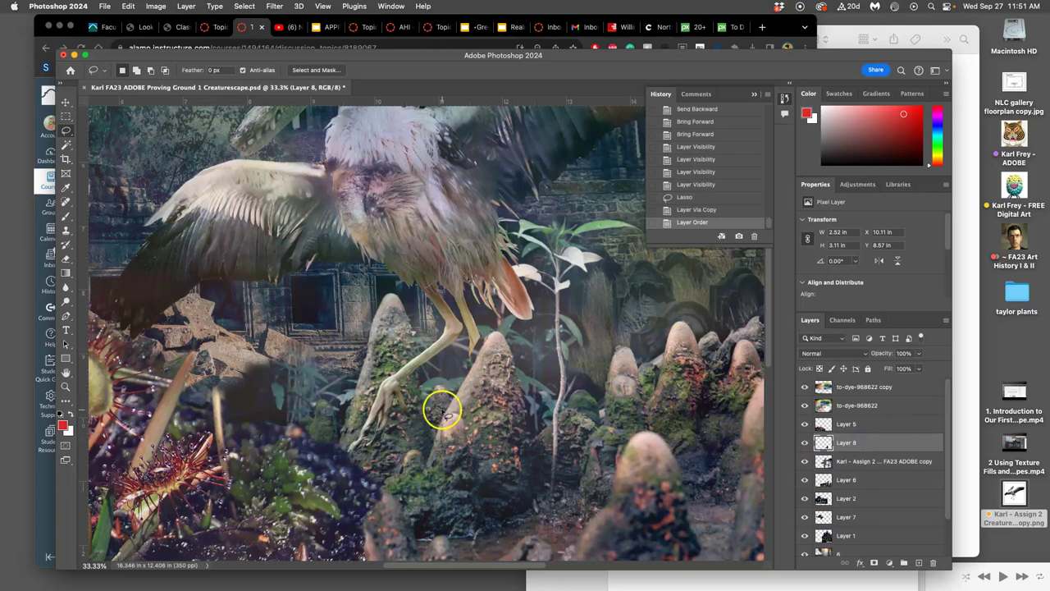
click(804, 443)
click(803, 443)
click(804, 443)
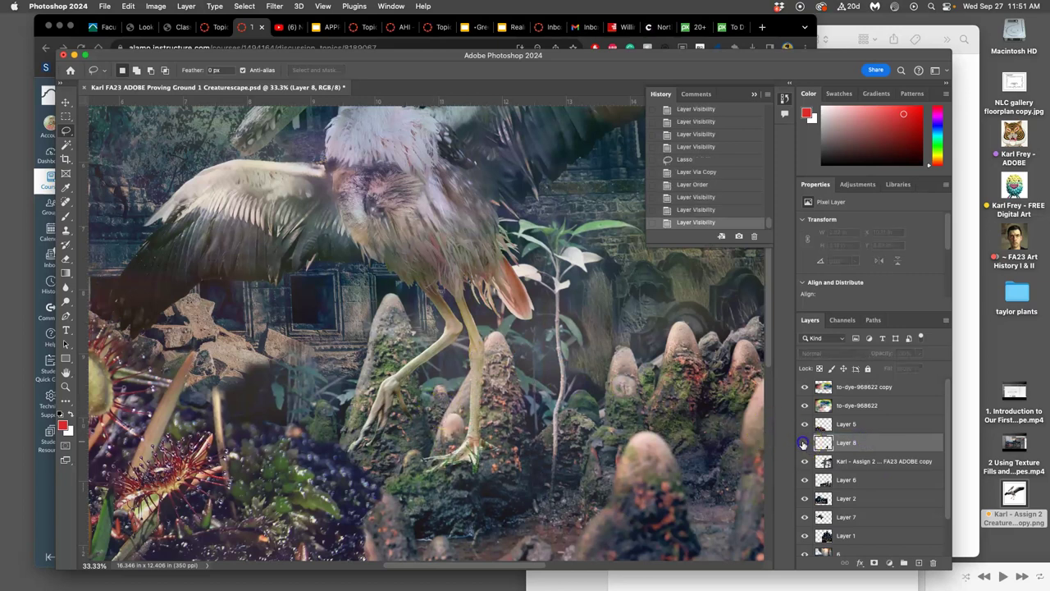
click(804, 443)
Step: Erase the copied stump's excess edge around the creature's rear leg with the Eraser at 100% opacity and 66% hardness
click(66, 258)
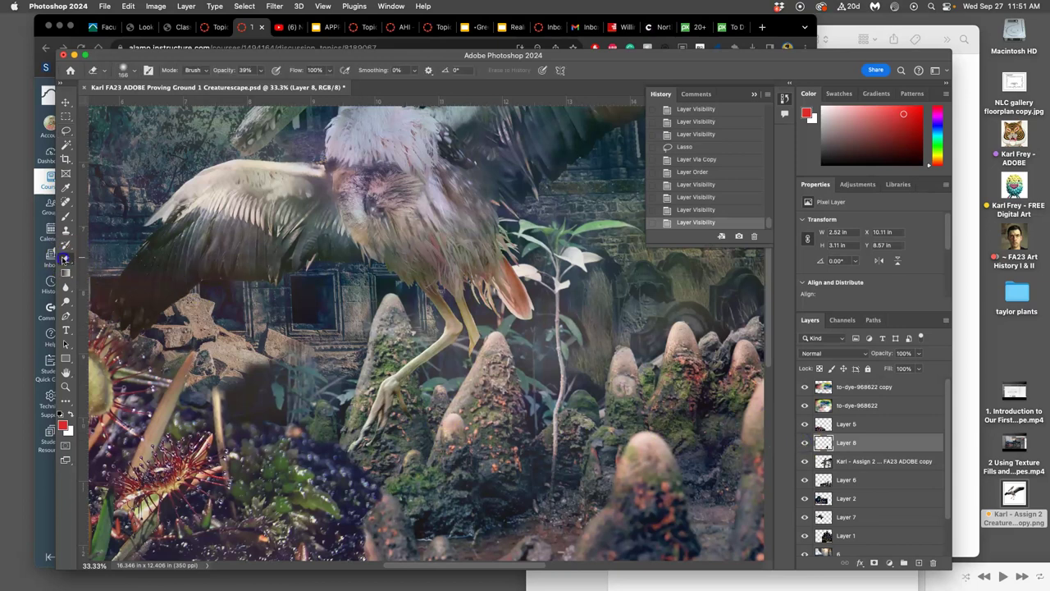
click(260, 70)
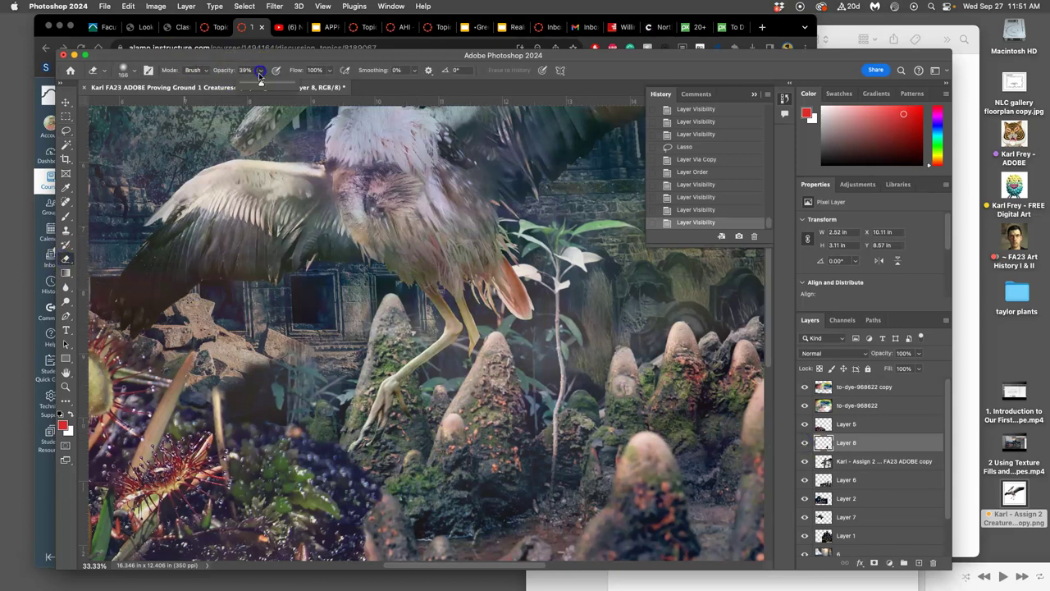
drag(259, 83, 330, 85)
click(129, 72)
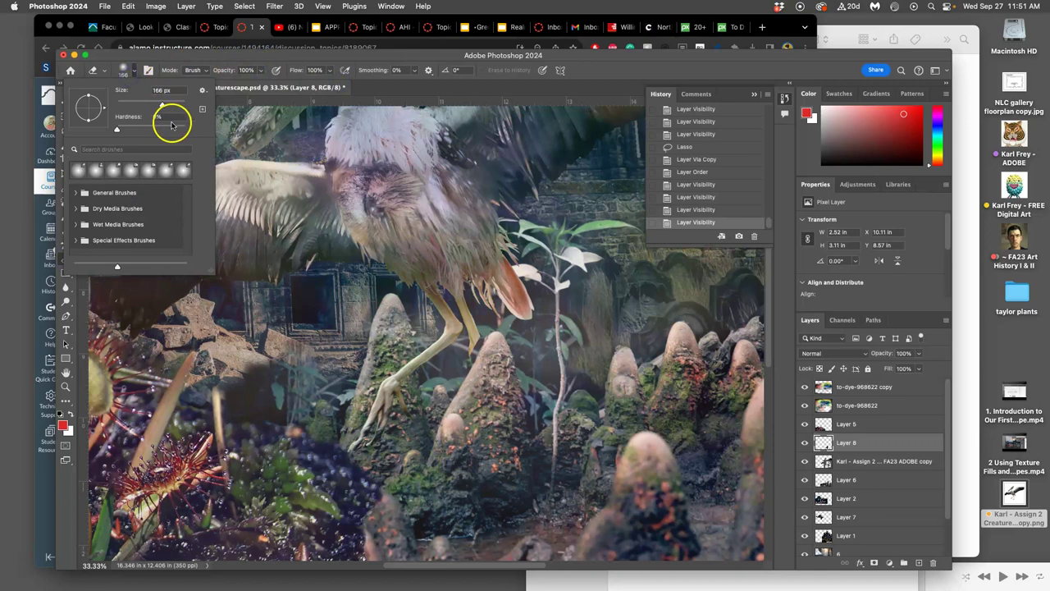
click(162, 129)
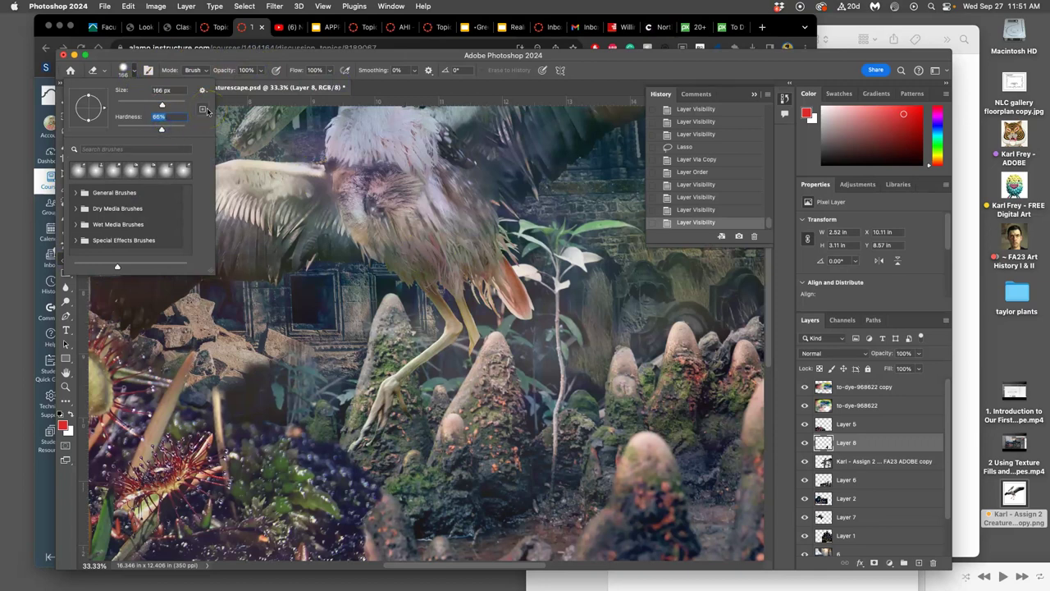
click(474, 332)
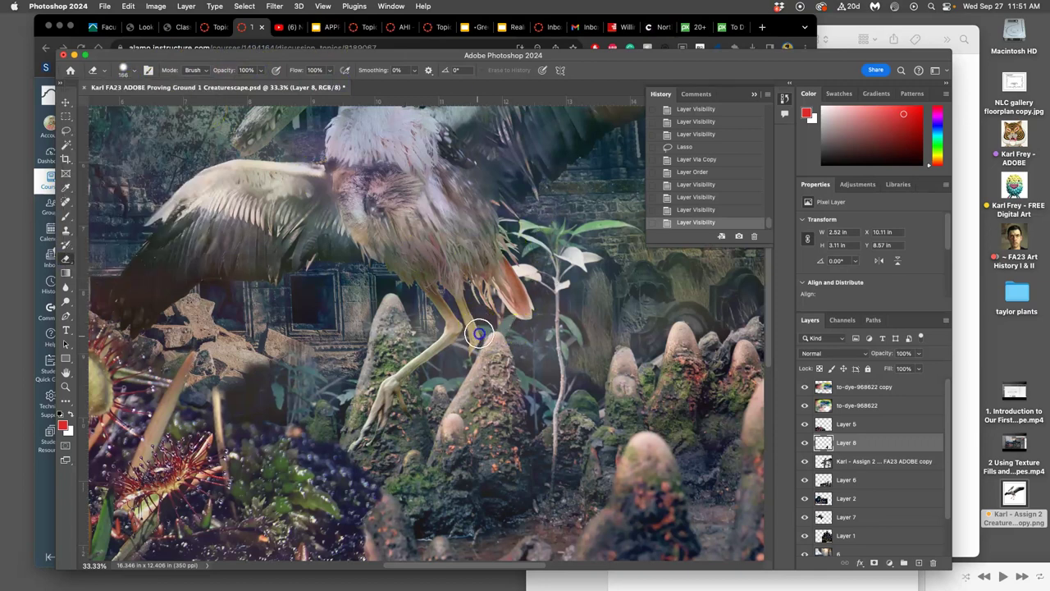